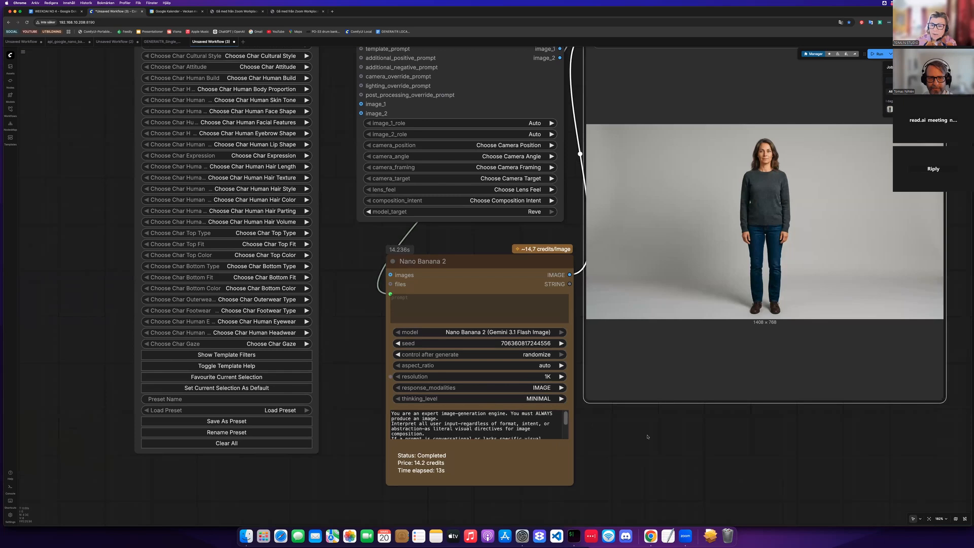
# - Set the Nano Banana 2 node's aspect ratio to 9:16
pyautogui.click(548, 365)
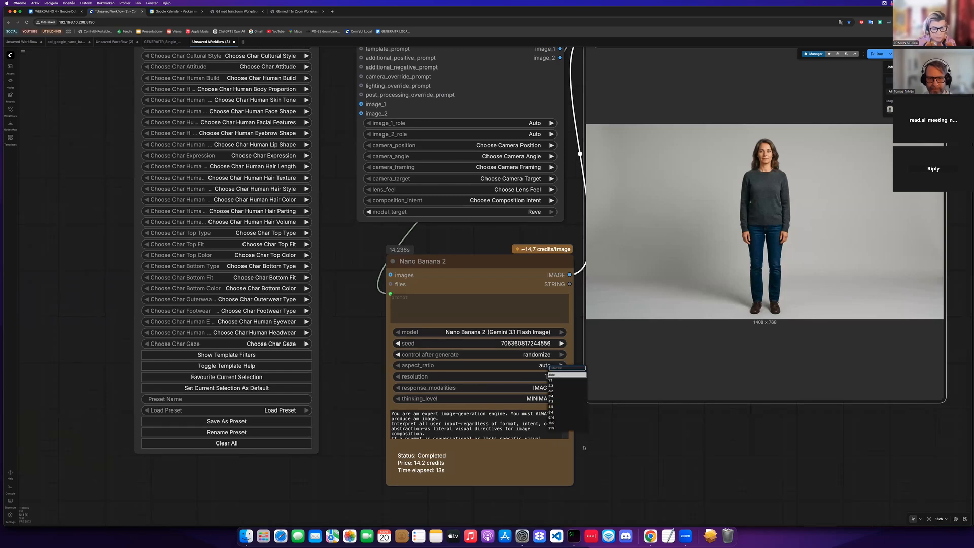
pyautogui.write('9:16')
pyautogui.press('Return')
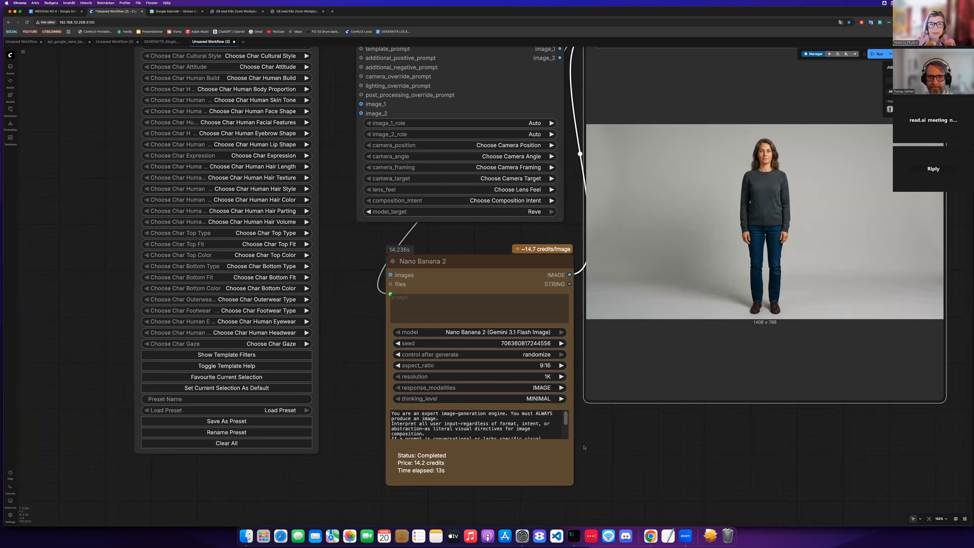
# - Set the character's gender presentation to Feminine, then reset the age range and gender presentation choices
pyautogui.scroll(-3, 585, 446)
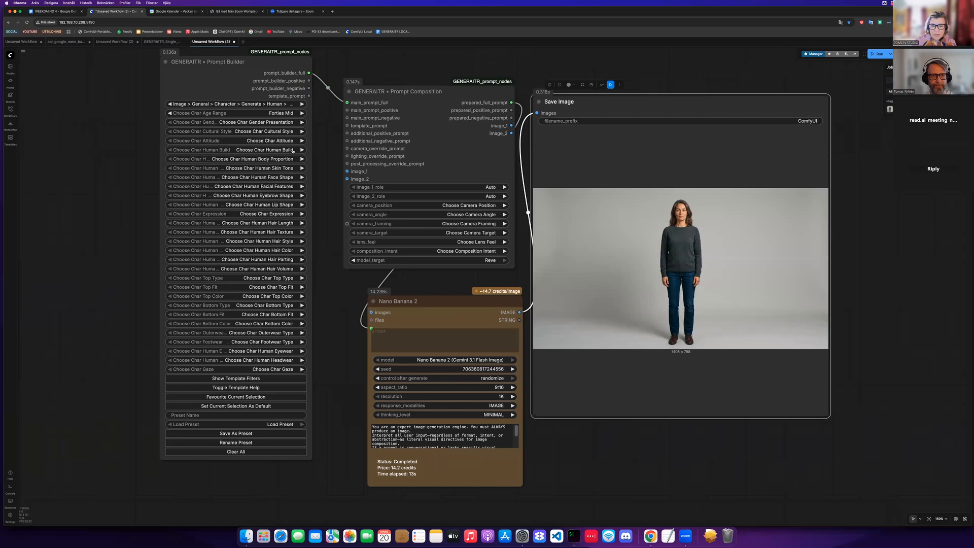
pyautogui.scroll(2, 294, 148)
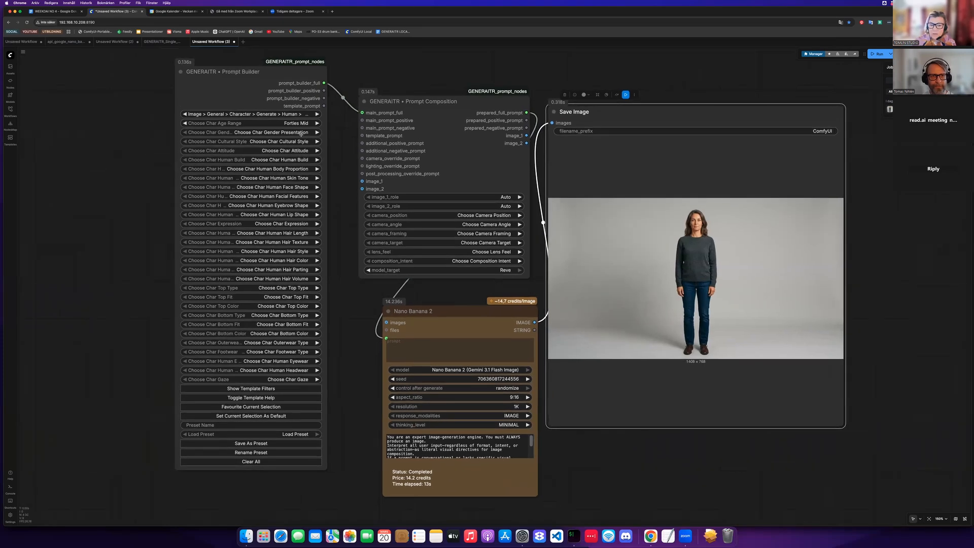
pyautogui.click(301, 133)
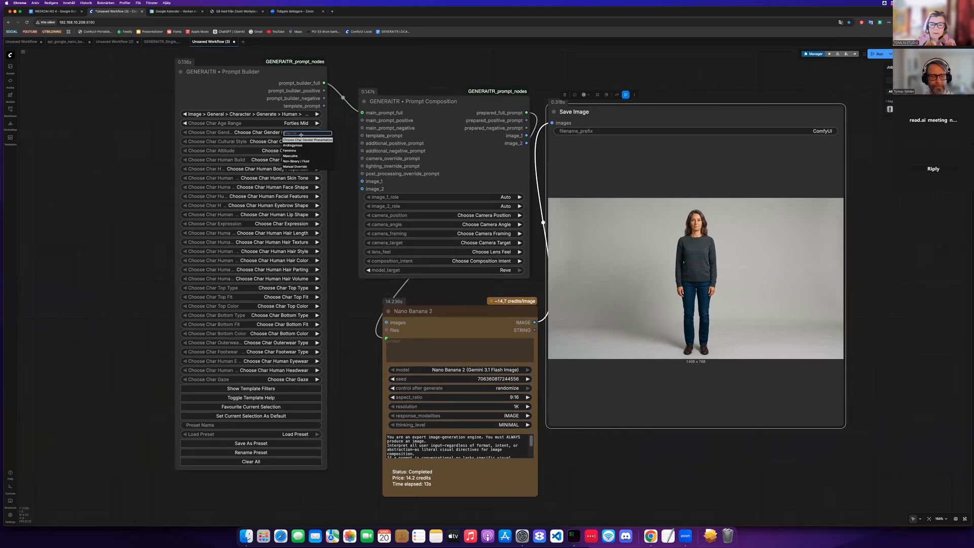
pyautogui.press('Down')
pyautogui.press('Down')
pyautogui.press('Return')
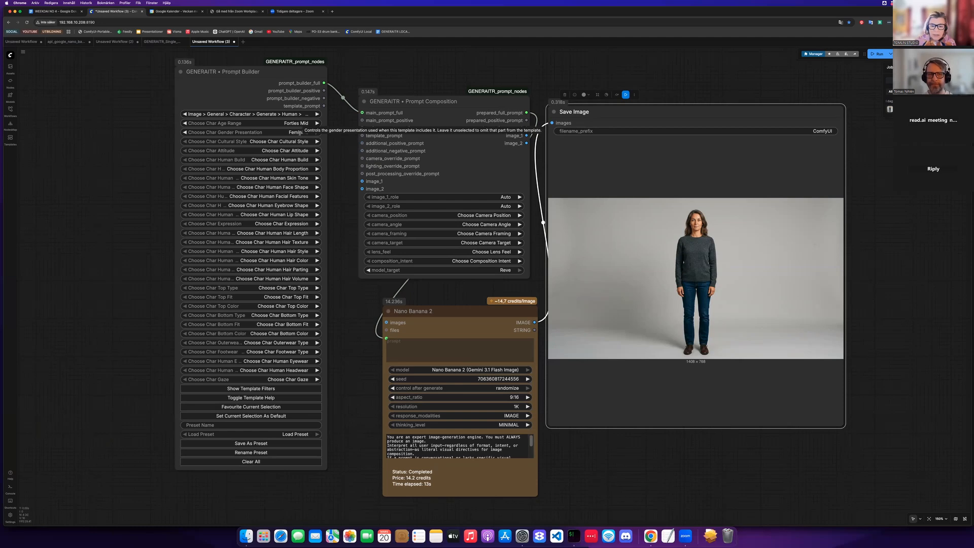
pyautogui.click(307, 132)
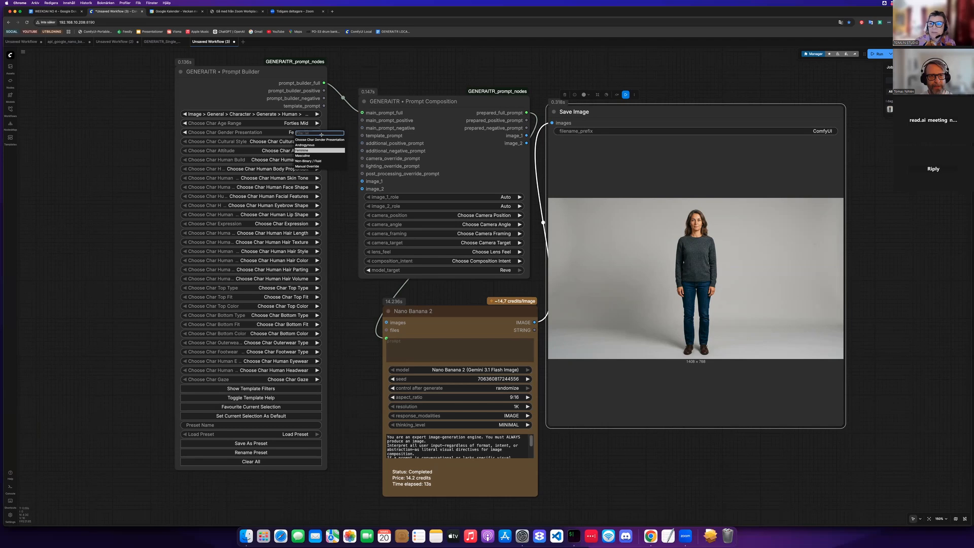
pyautogui.click(298, 123)
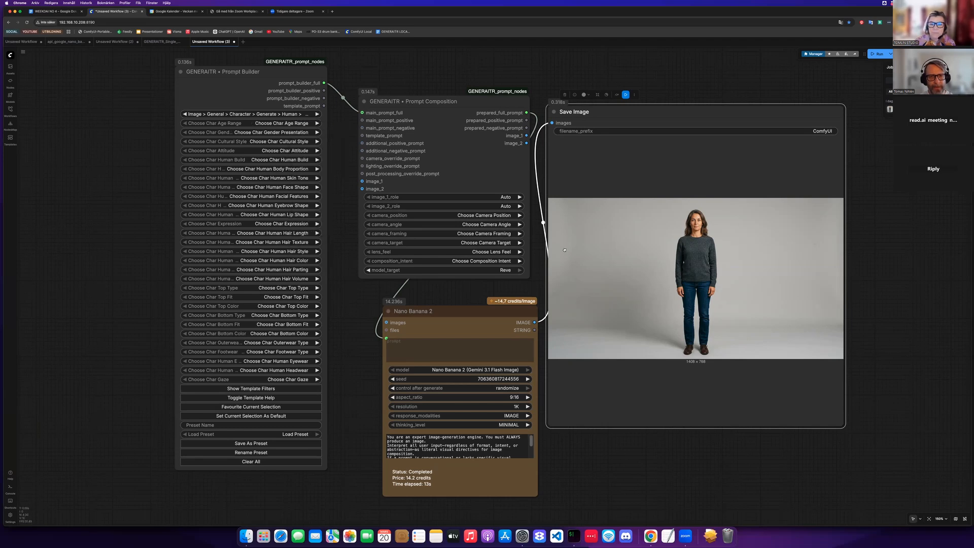
# - Examine the character options listed in the GENERAITR Prompt Builder node
pyautogui.moveTo(446, 191); pyautogui.dragTo(616, 228)
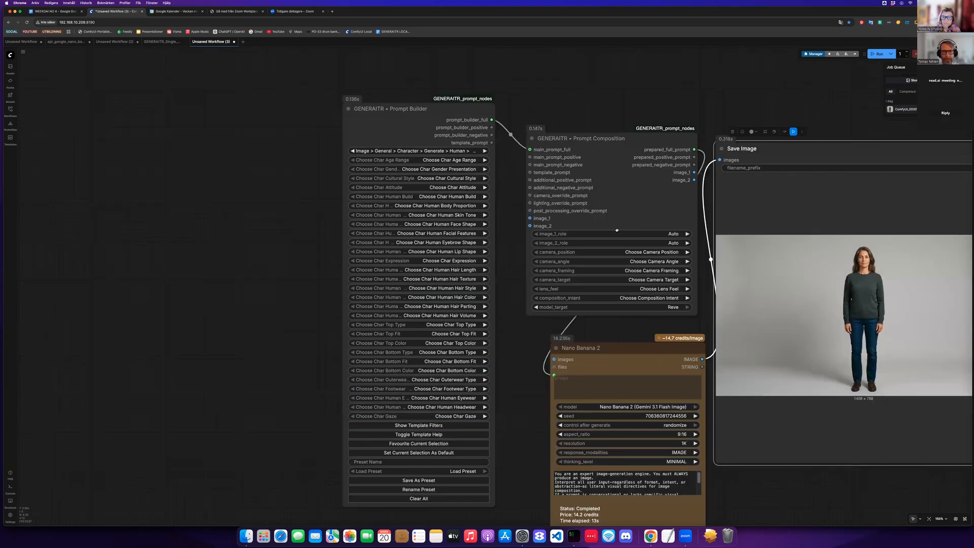
pyautogui.scroll(1, 625, 211)
pyautogui.scroll(2, 620, 281)
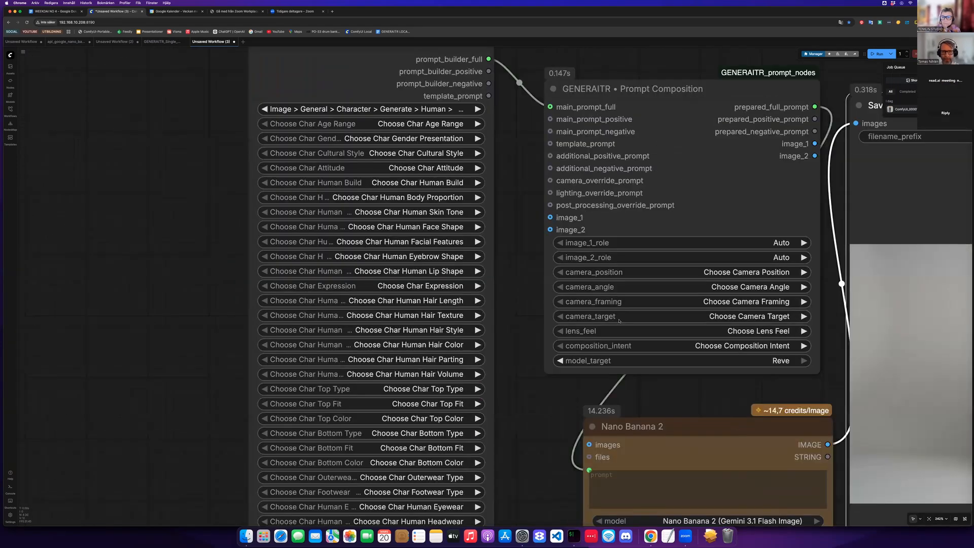
pyautogui.scroll(2, 618, 277)
pyautogui.scroll(2, 609, 258)
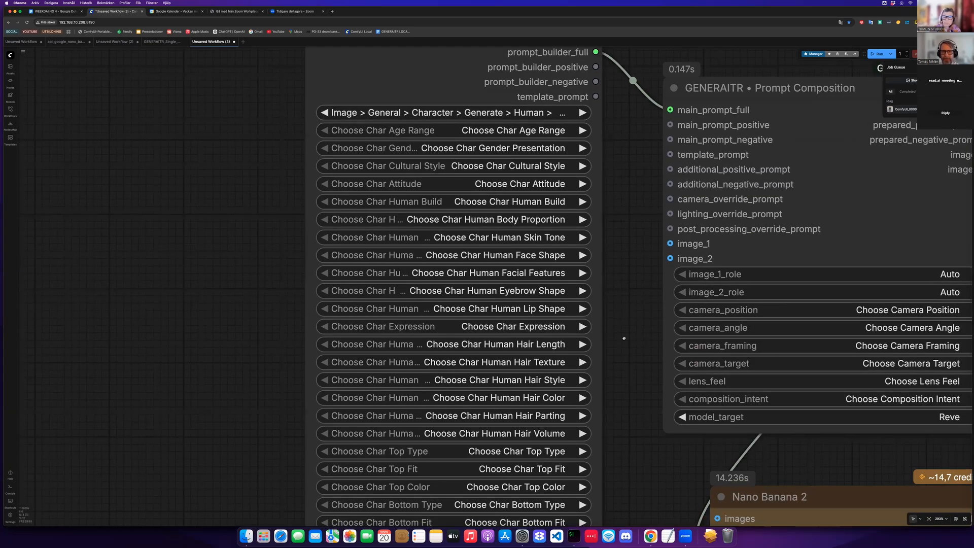
pyautogui.scroll(-2, 629, 352)
pyautogui.scroll(-2, 626, 352)
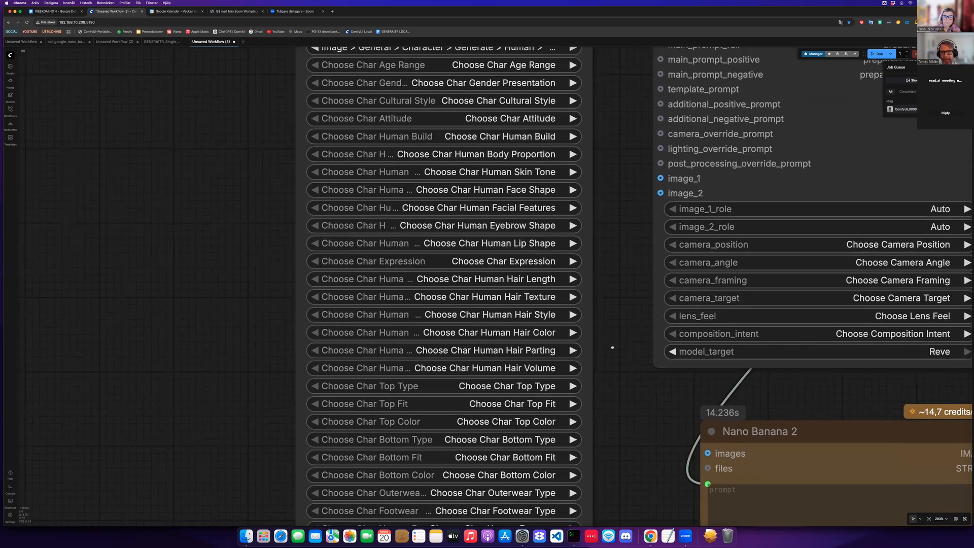
pyautogui.scroll(-5, 531, 343)
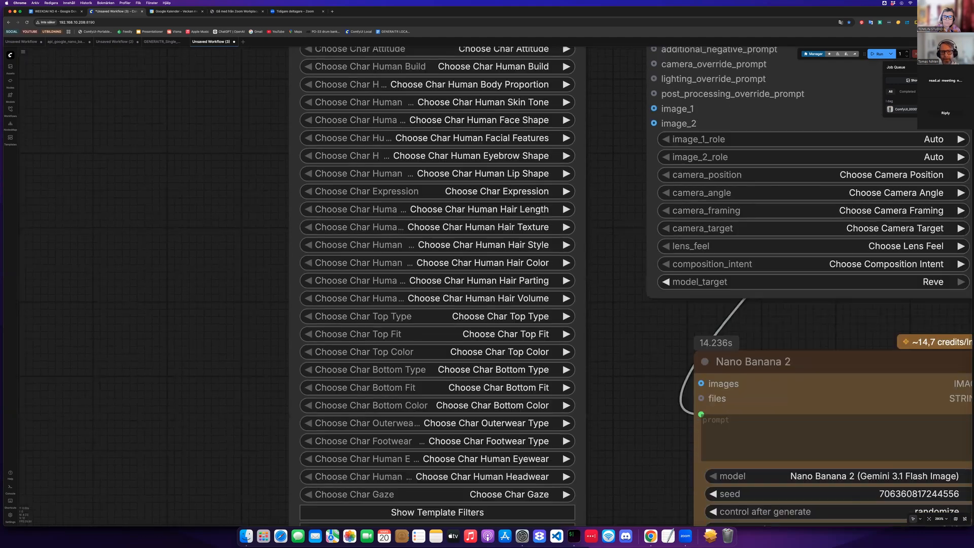
pyautogui.scroll(-6, 416, 313)
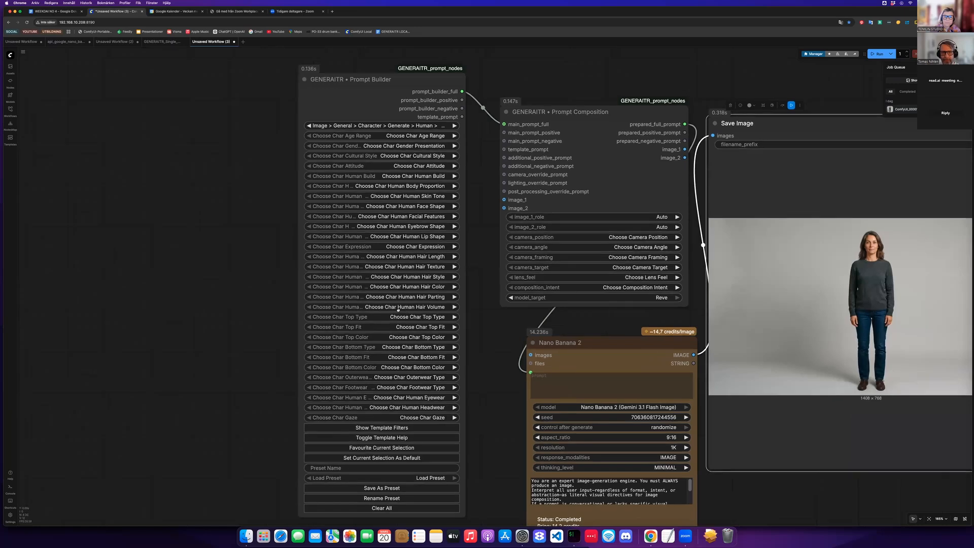
pyautogui.hscroll(3, 407, 311)
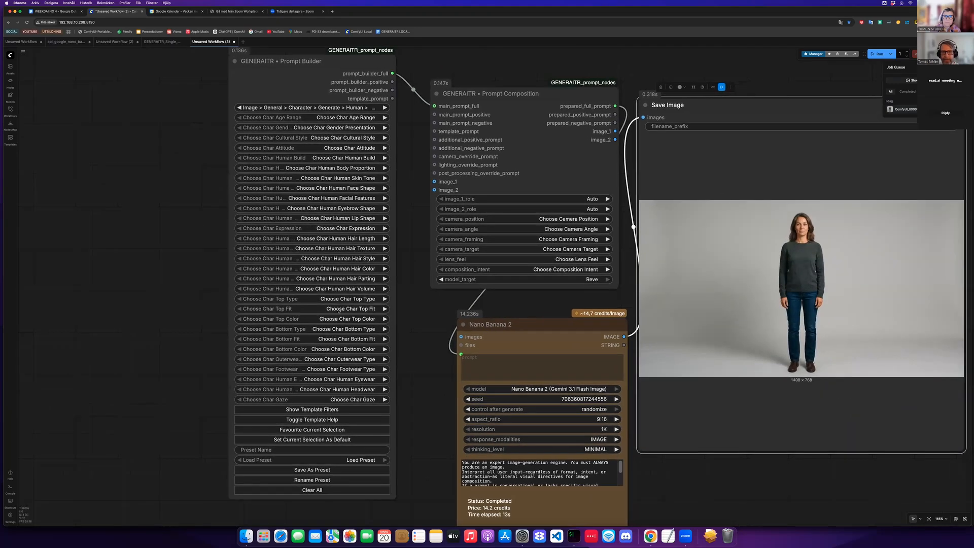
pyautogui.hscroll(1, 339, 310)
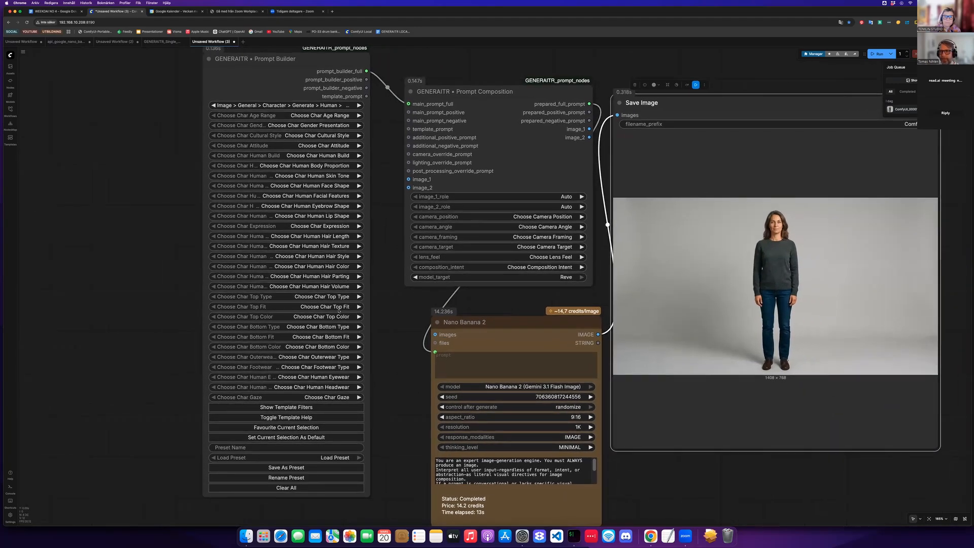
pyautogui.hscroll(2, 339, 310)
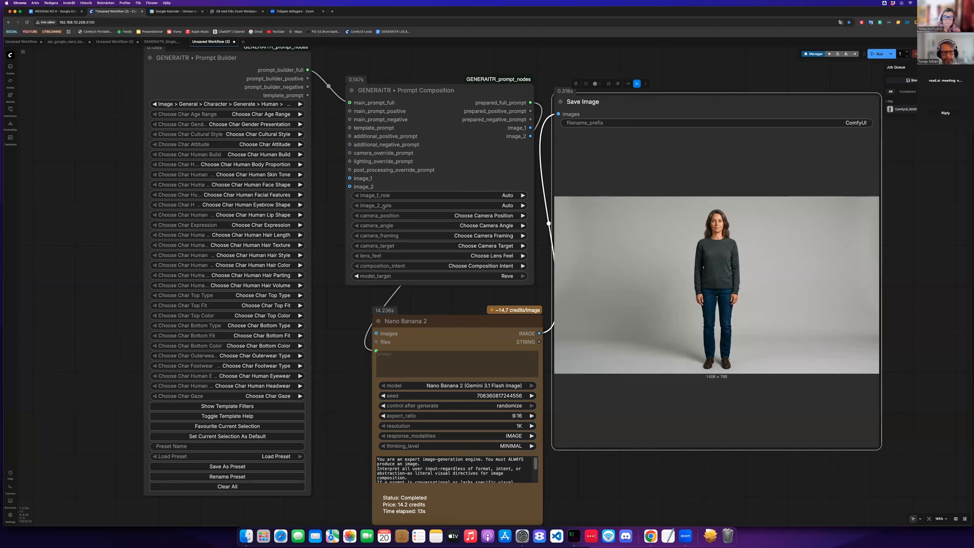
pyautogui.hscroll(-5, 384, 206)
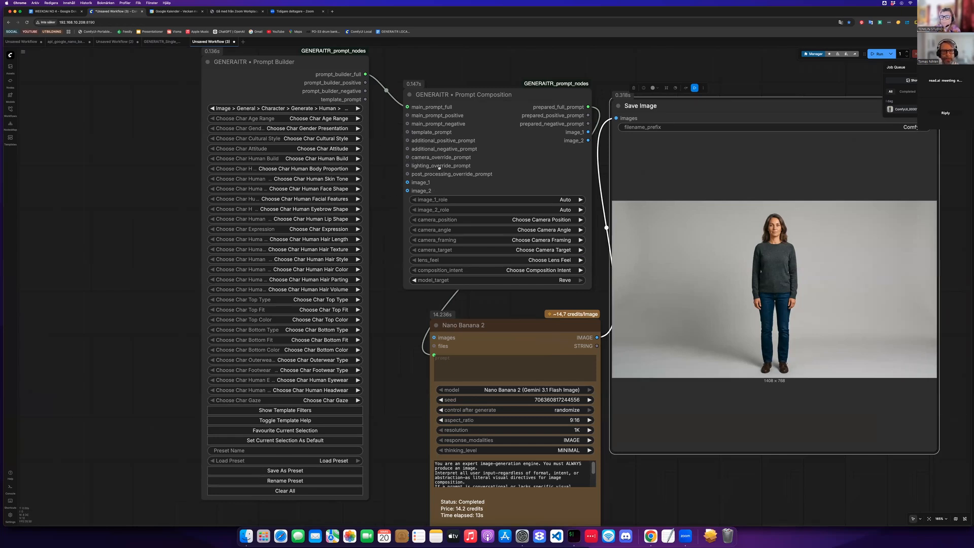
pyautogui.hscroll(-3, 439, 168)
pyautogui.scroll(2, 440, 168)
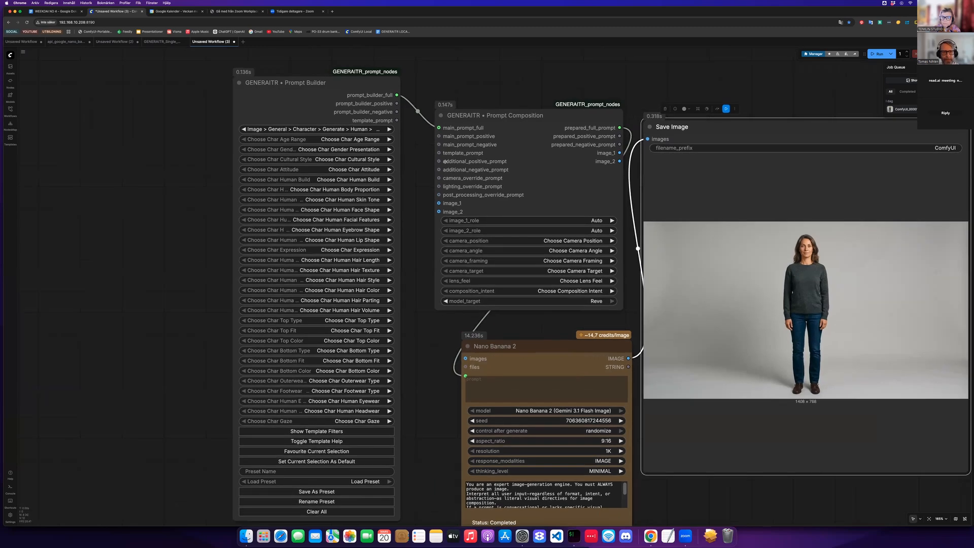
pyautogui.scroll(5, 444, 161)
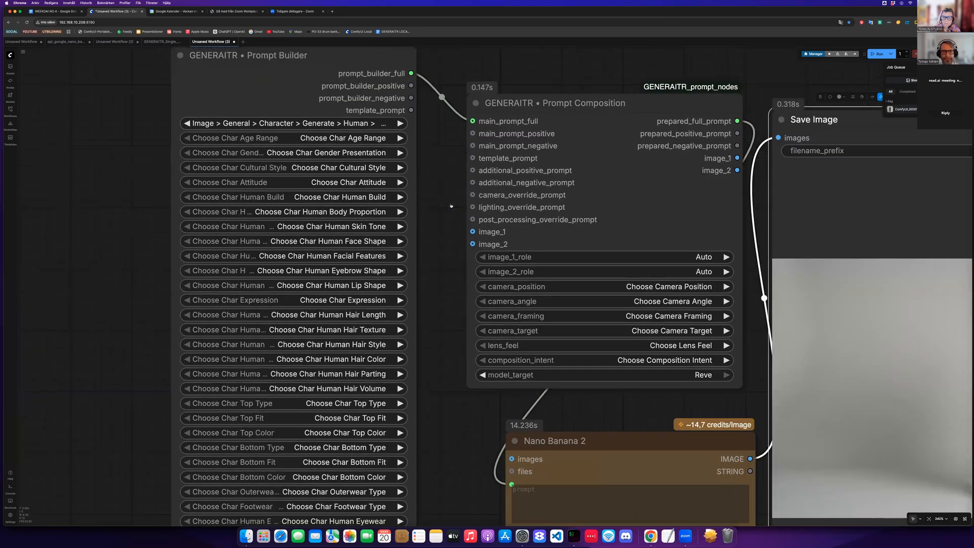
pyautogui.hscroll(-3, 467, 201)
pyautogui.scroll(1, 467, 201)
# - Set the character age range to Thirties Mid and the gender presentation to Non-Binary / Fluid
pyautogui.click(447, 162)
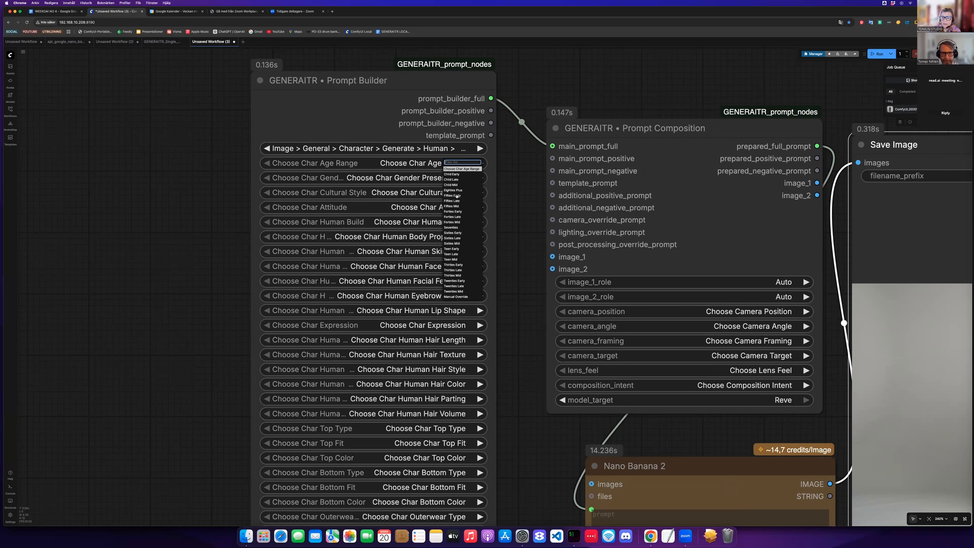
pyautogui.click(452, 275)
pyautogui.click(449, 179)
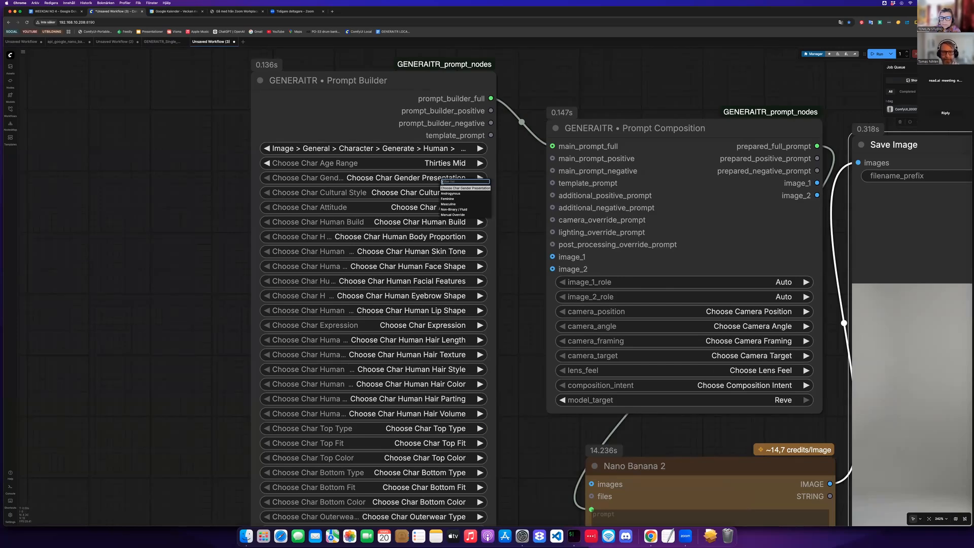
pyautogui.click(454, 209)
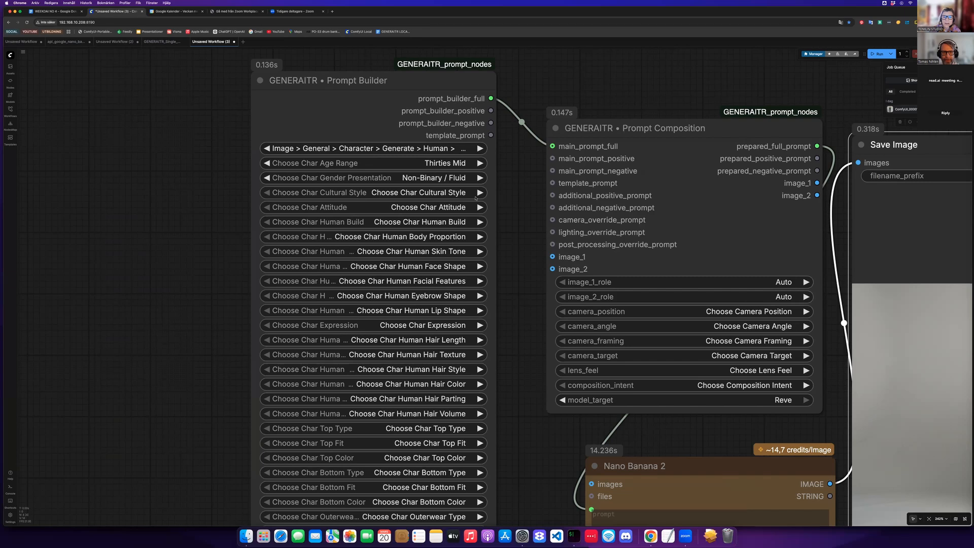
# - Set the character's cultural style to Urban Streetwear
pyautogui.scroll(-1, 503, 200)
pyautogui.click(446, 192)
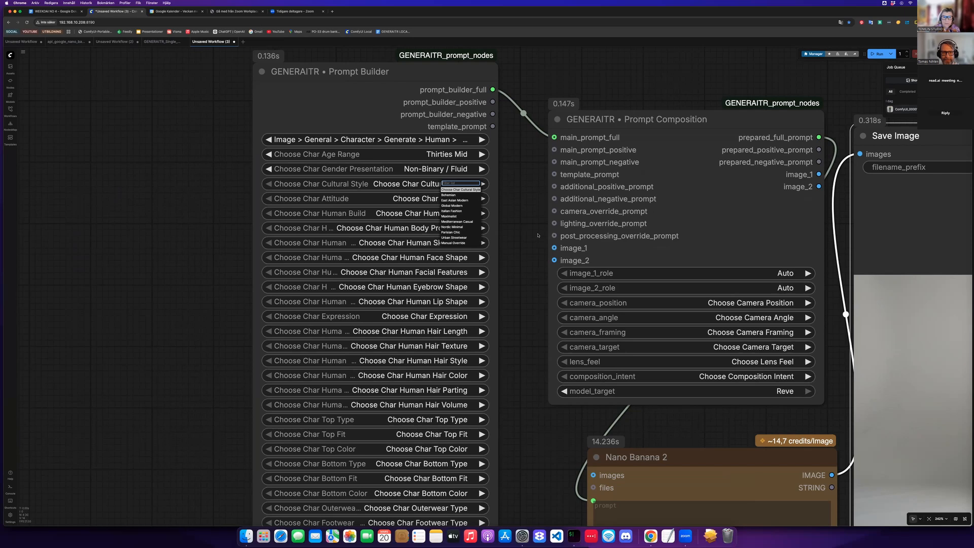
pyautogui.click(454, 238)
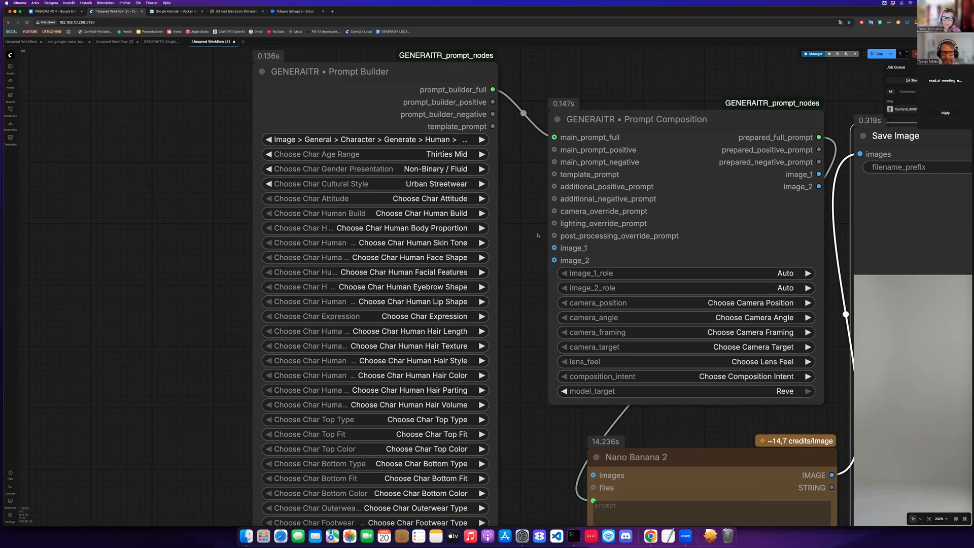
# - Change the character's cultural style to Bohemian
pyautogui.hscroll(-3, 538, 236)
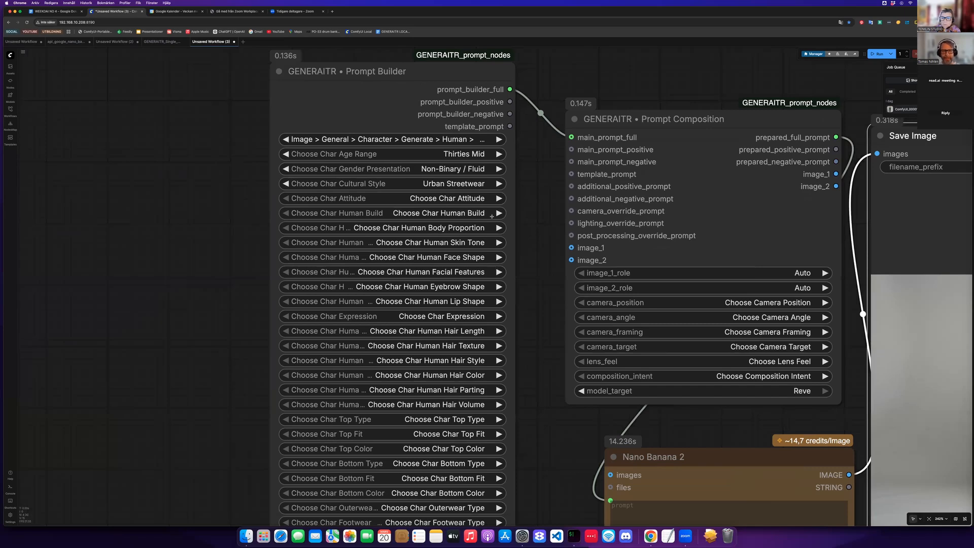
pyautogui.scroll(3, 492, 211)
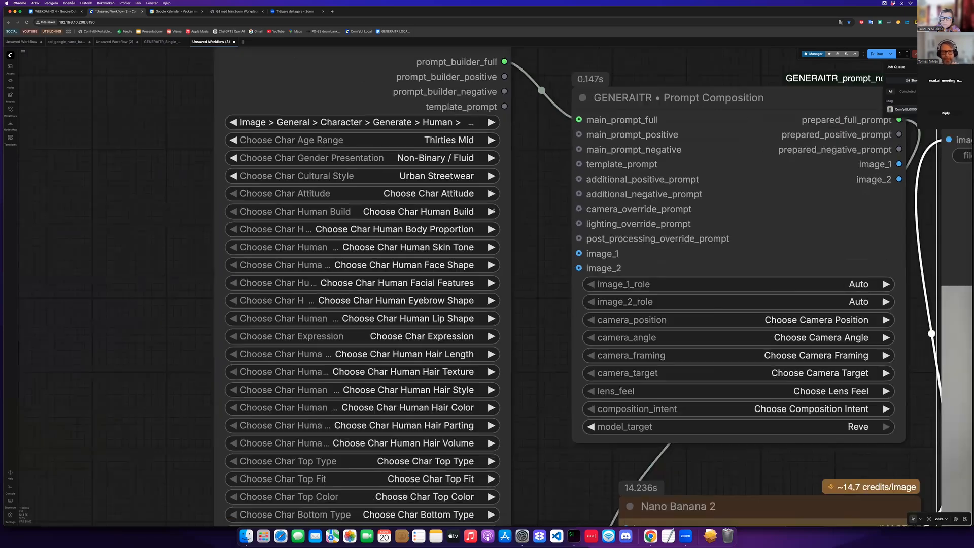
pyautogui.click(497, 216)
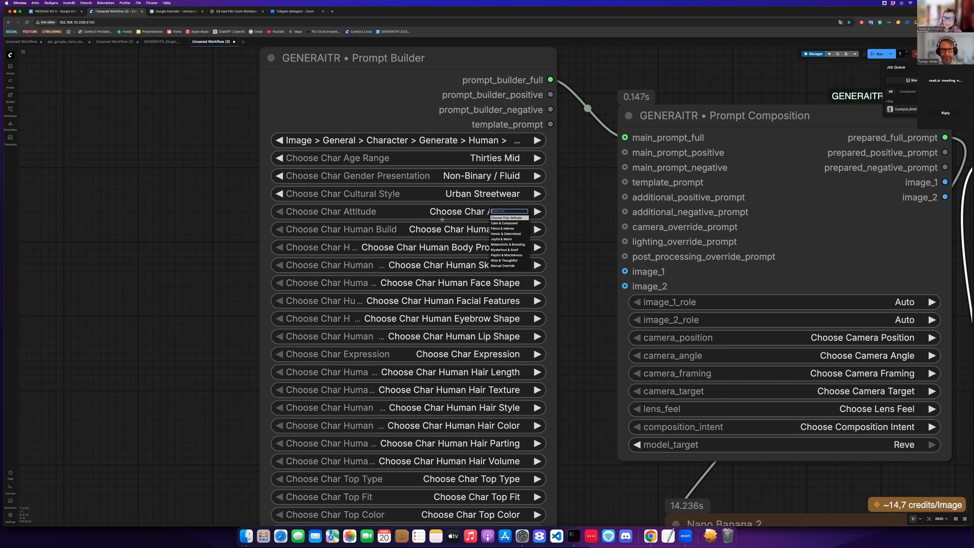
pyautogui.click(476, 194)
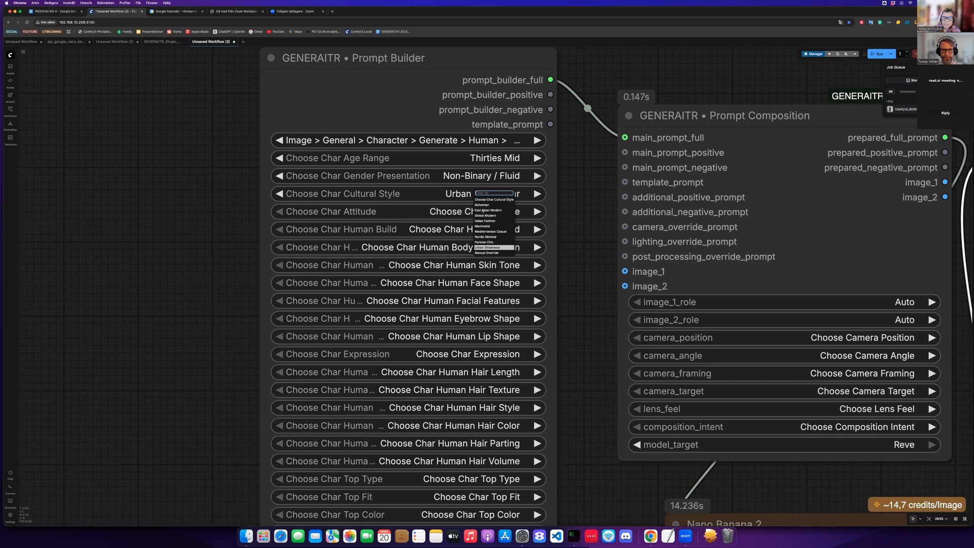
pyautogui.click(482, 205)
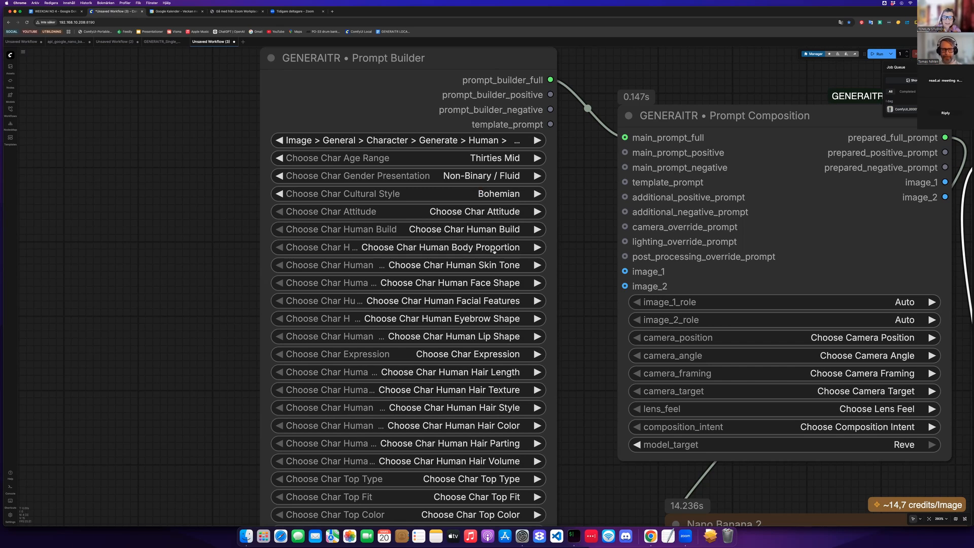
# - Set the character attitude to Mysterious & Aloof and the human build to Slim
pyautogui.click(482, 212)
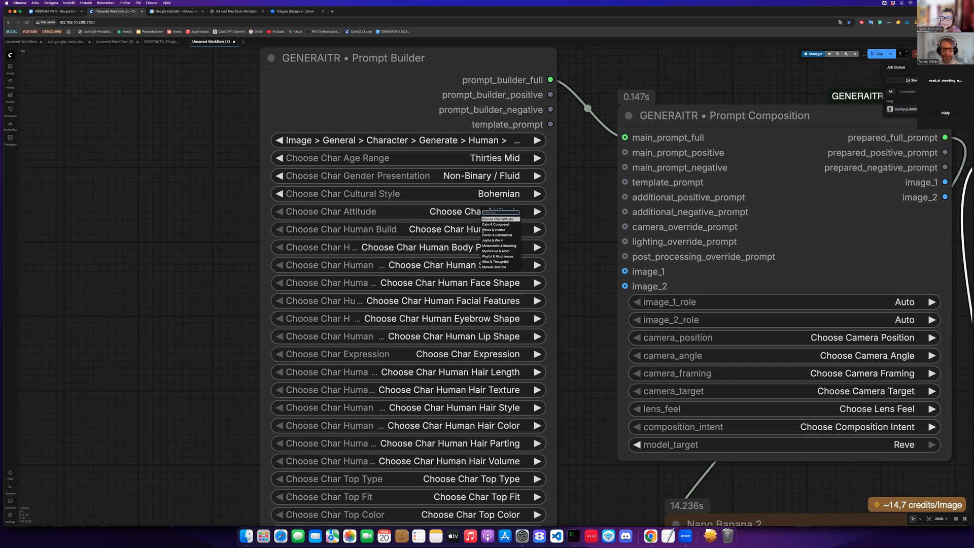
pyautogui.click(495, 251)
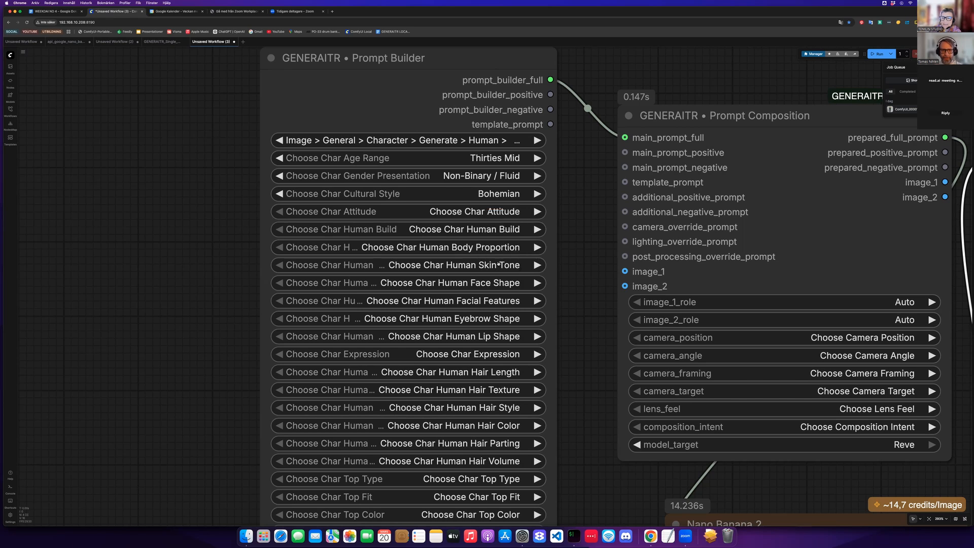
pyautogui.click(485, 229)
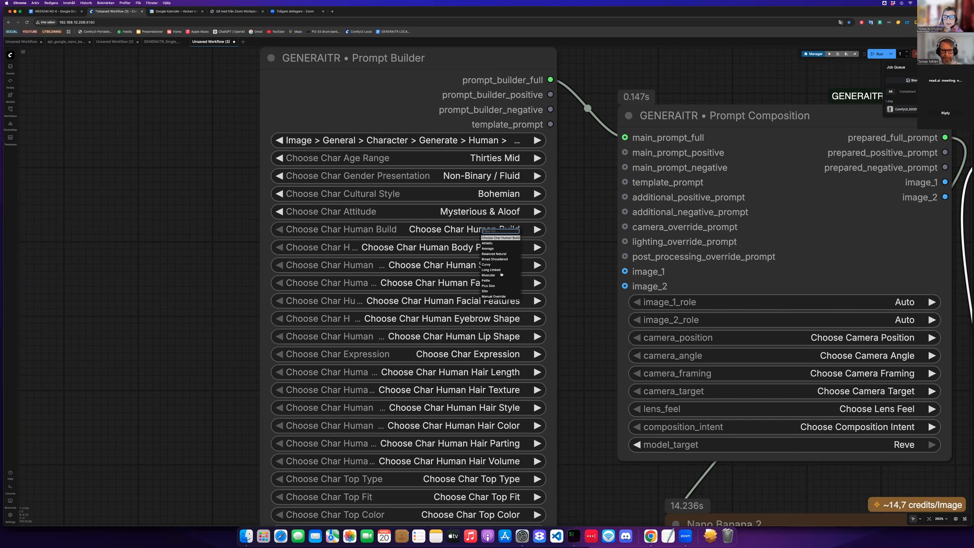
pyautogui.click(485, 291)
# - Set the character's body proportion to Long Legged
pyautogui.click(493, 247)
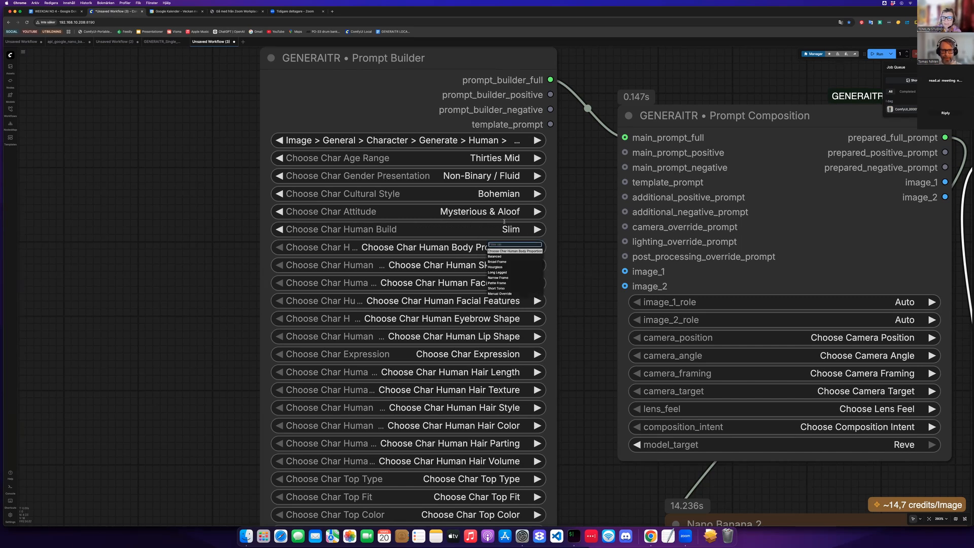
pyautogui.click(500, 273)
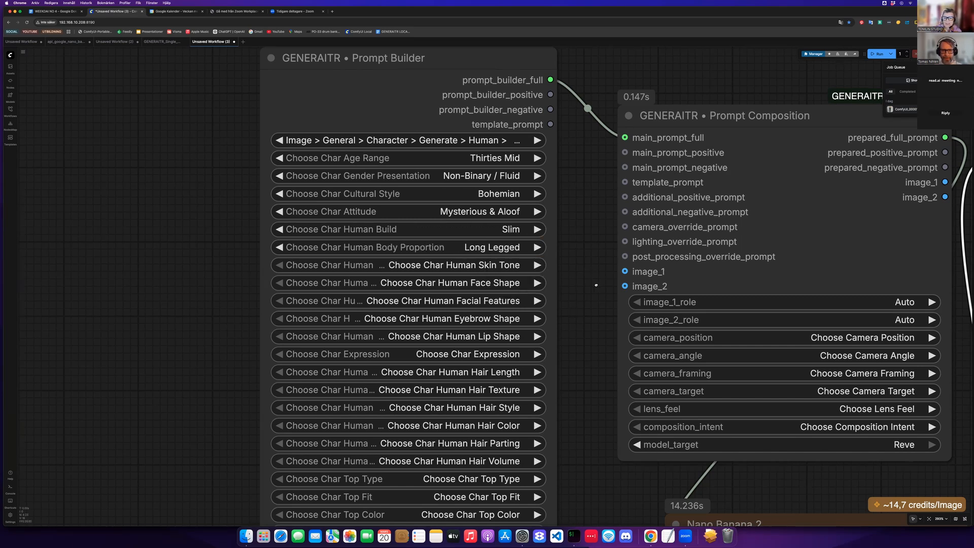
# - Set the character's skin tone to Medium and face shape to Heart
pyautogui.scroll(-3, 524, 208)
pyautogui.click(504, 224)
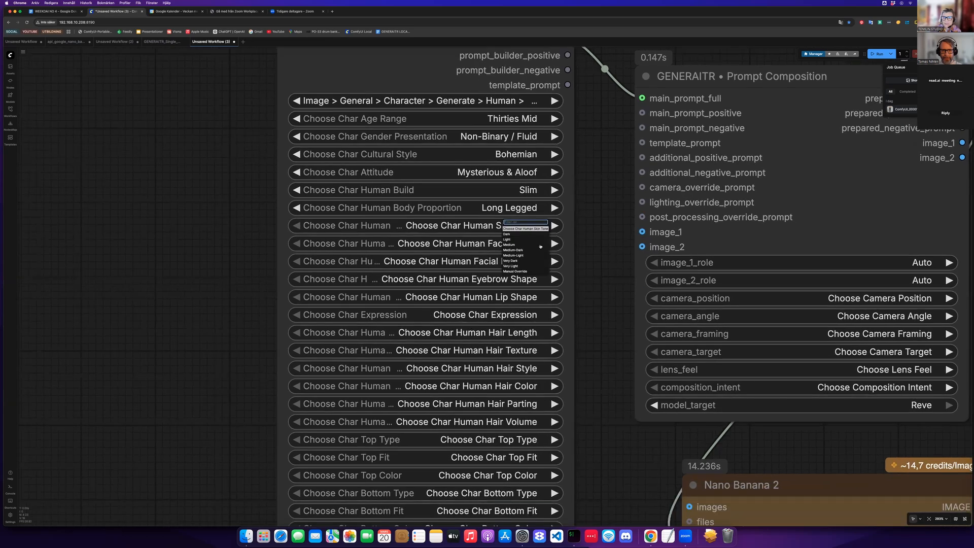
pyautogui.click(530, 239)
pyautogui.scroll(-3, 530, 239)
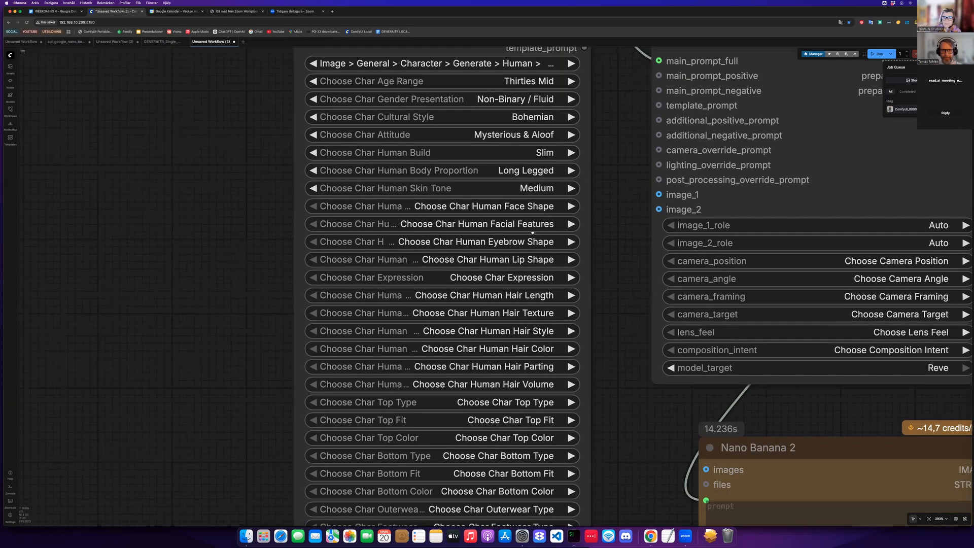
pyautogui.click(530, 208)
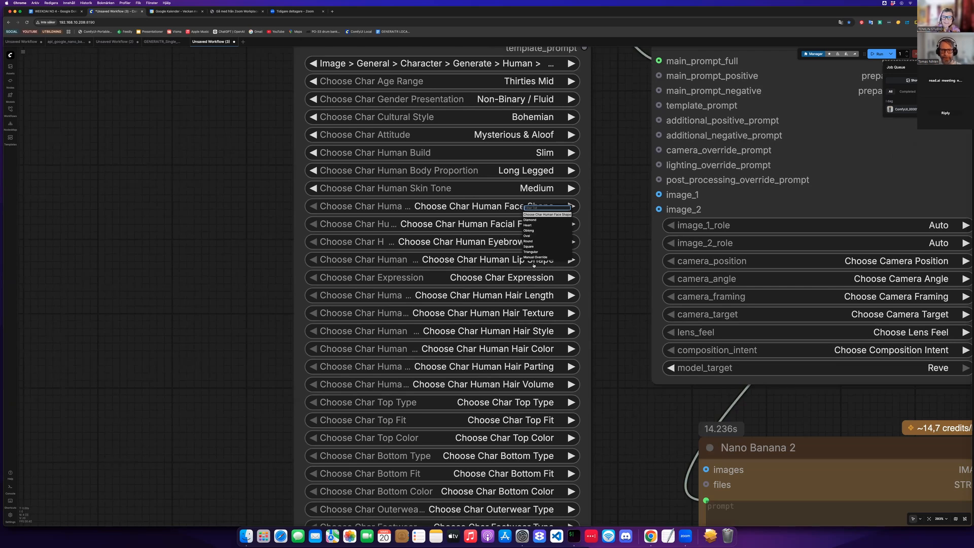
pyautogui.press('Return')
# - Set the character's facial features to Freckles Light
pyautogui.click(529, 225)
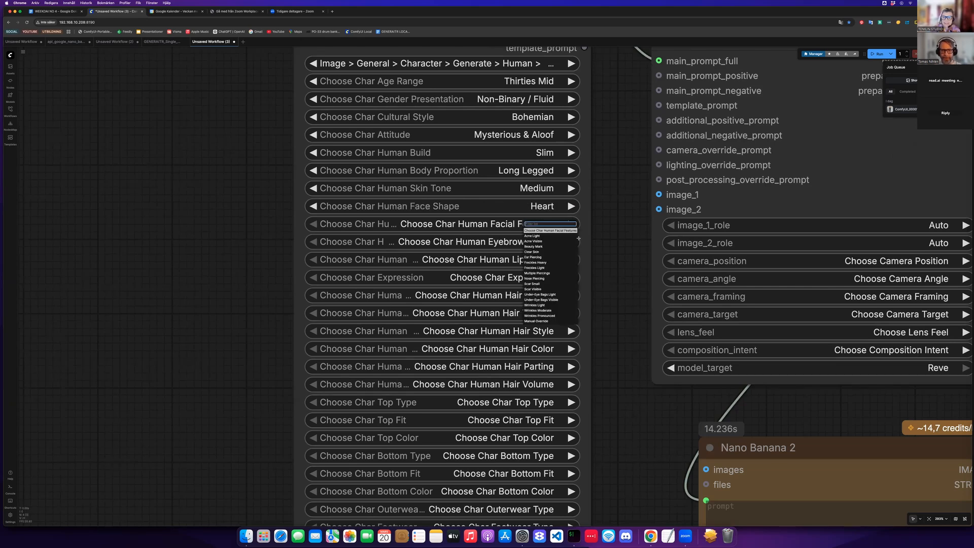
pyautogui.click(535, 267)
pyautogui.scroll(-2, 557, 245)
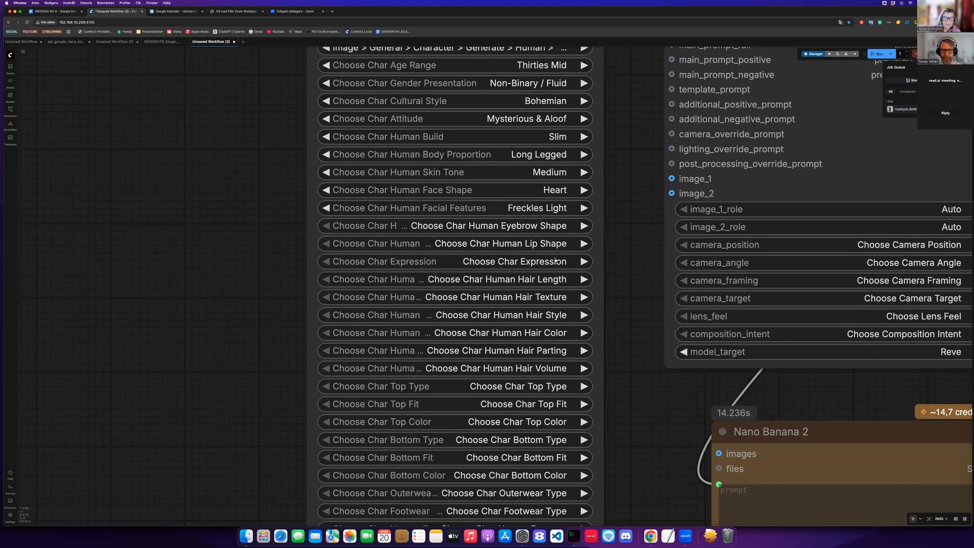
pyautogui.scroll(2, 557, 245)
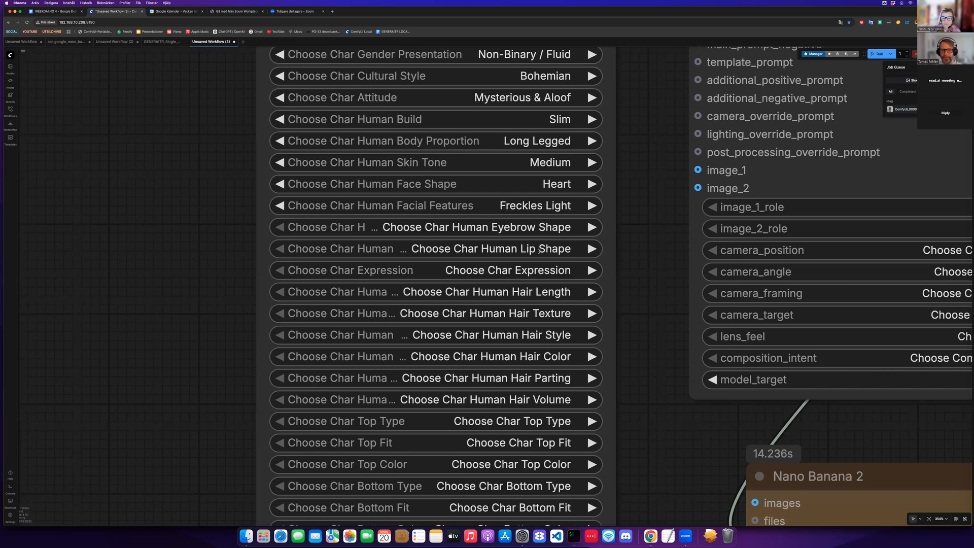
# - Set the eyebrow shape to Natural Full and the lip shape to Full
pyautogui.click(548, 228)
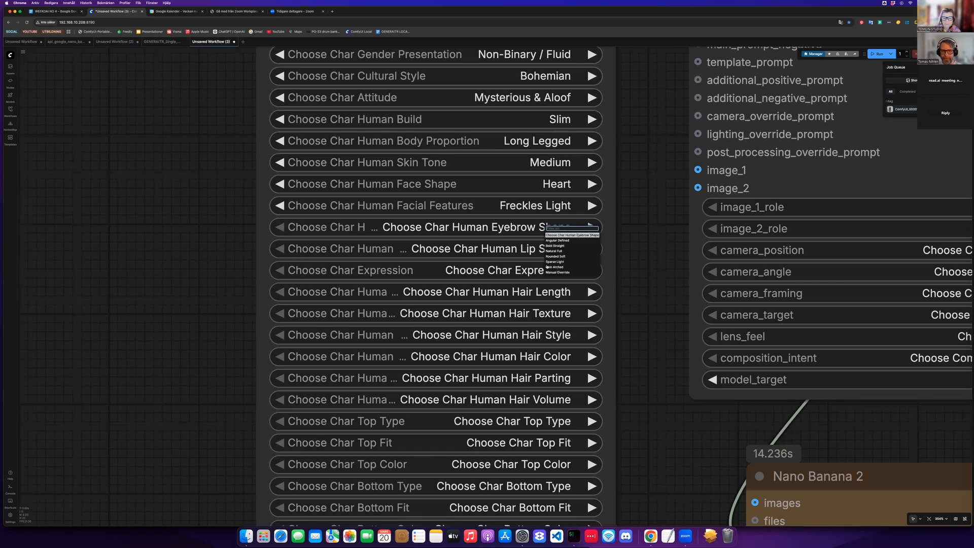
pyautogui.click(548, 251)
pyautogui.click(538, 252)
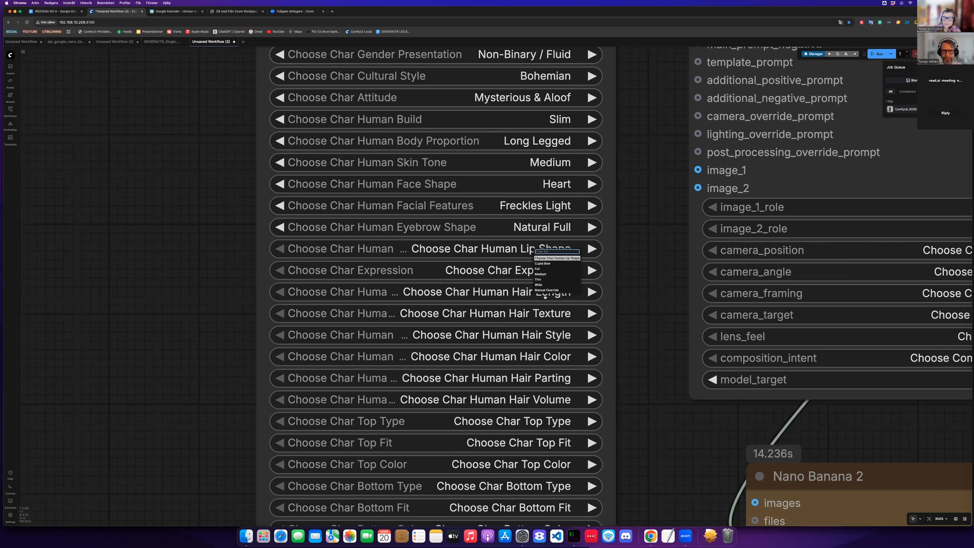
pyautogui.click(539, 269)
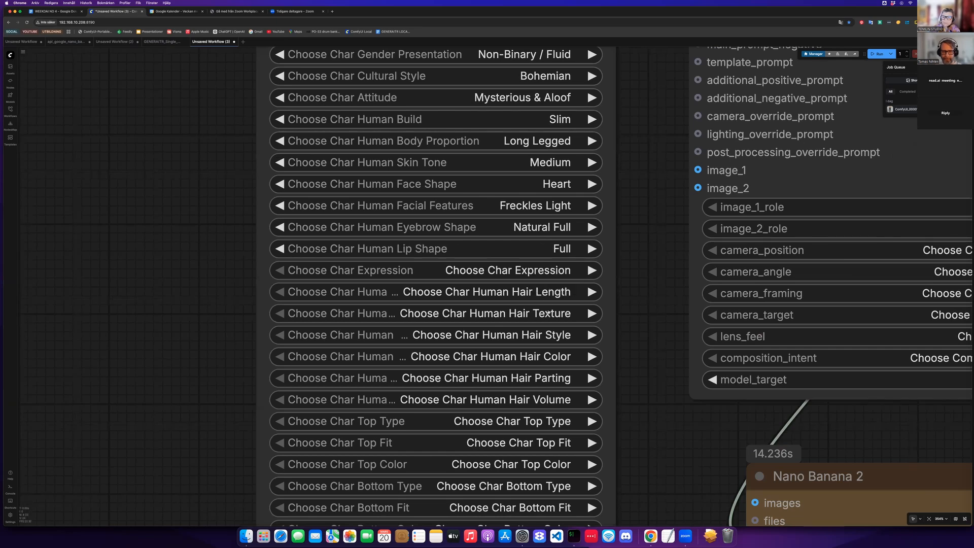
# - Set the character's expression to Relaxed
pyautogui.click(542, 273)
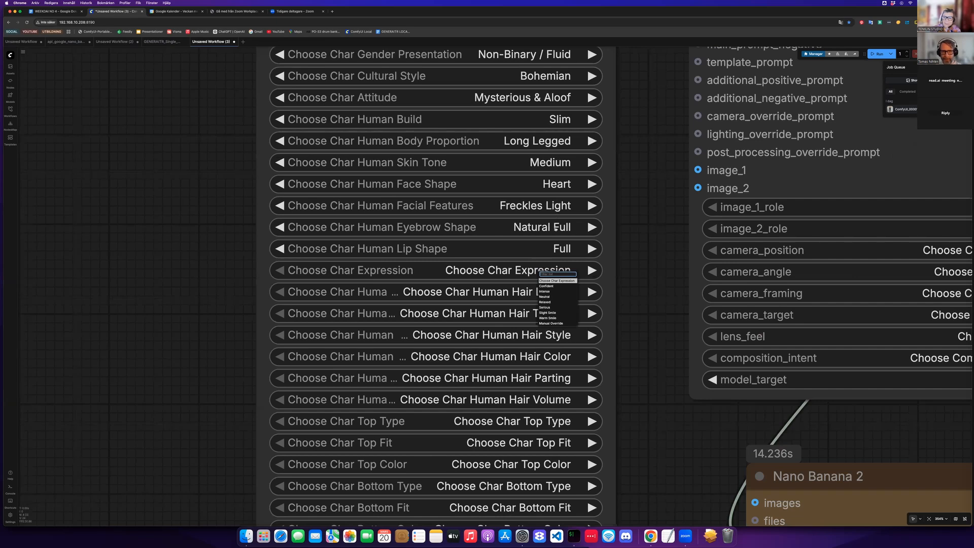
pyautogui.click(546, 302)
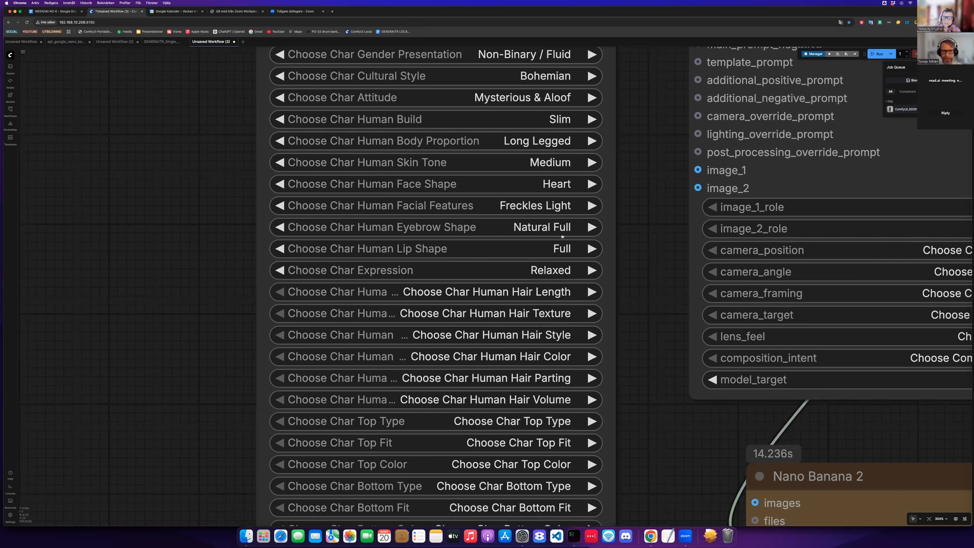
# - Set the character's hair length to Long
pyautogui.scroll(-3, 562, 236)
pyautogui.click(563, 236)
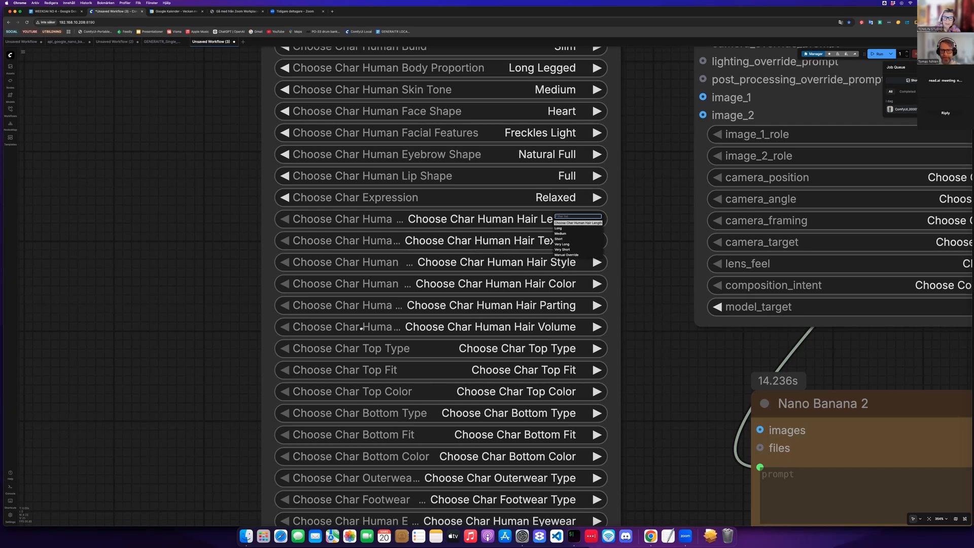
pyautogui.scroll(-12, 583, 327)
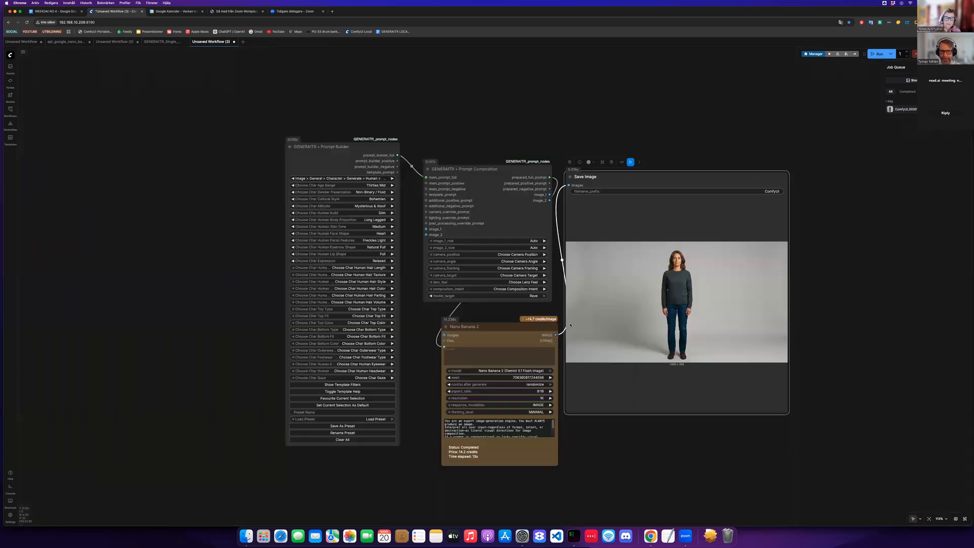
pyautogui.scroll(5, 562, 321)
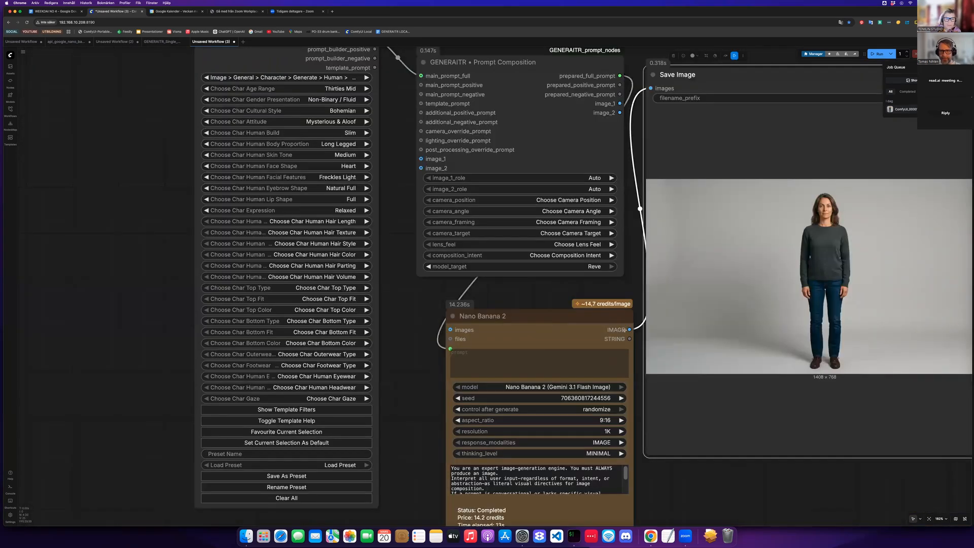
pyautogui.scroll(2, 625, 330)
pyautogui.hscroll(-5, 536, 235)
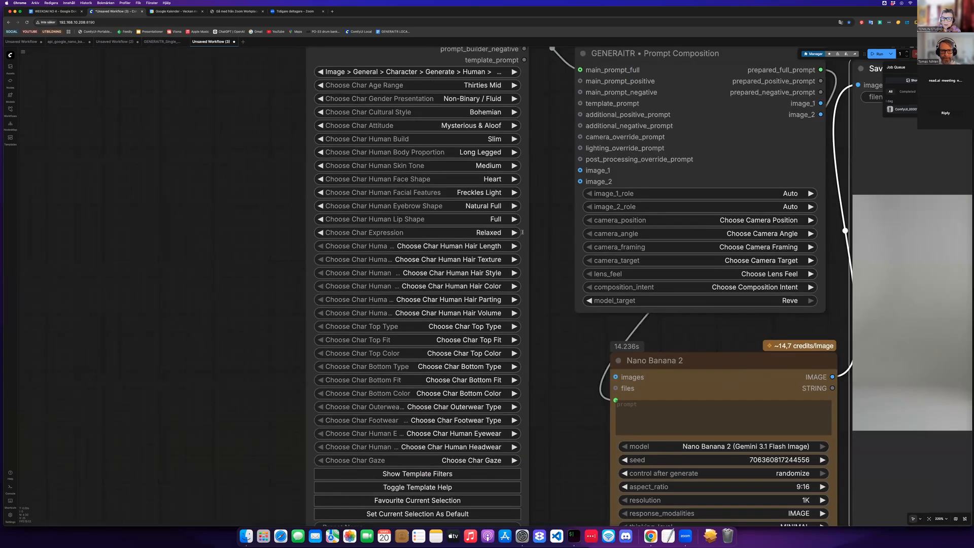
pyautogui.scroll(3, 530, 255)
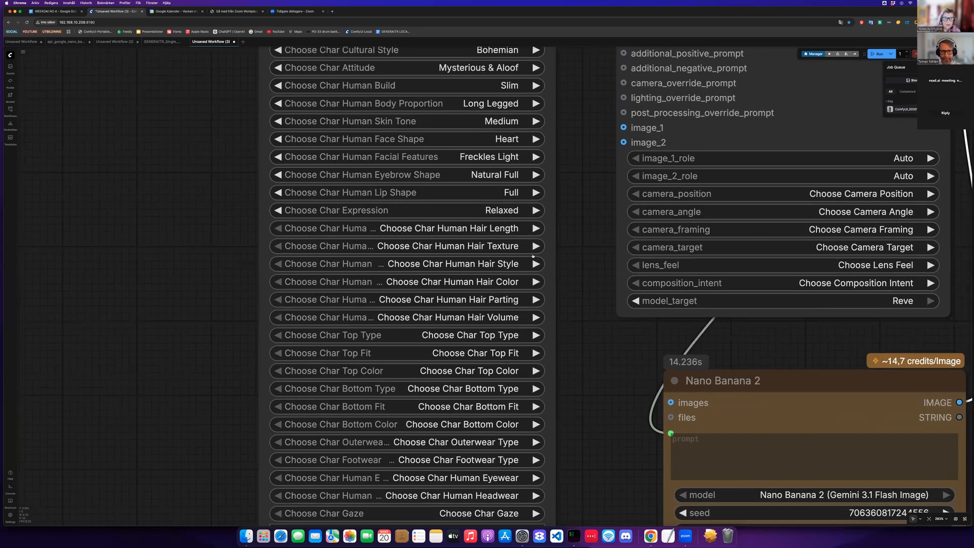
pyautogui.scroll(2, 530, 256)
pyautogui.click(526, 234)
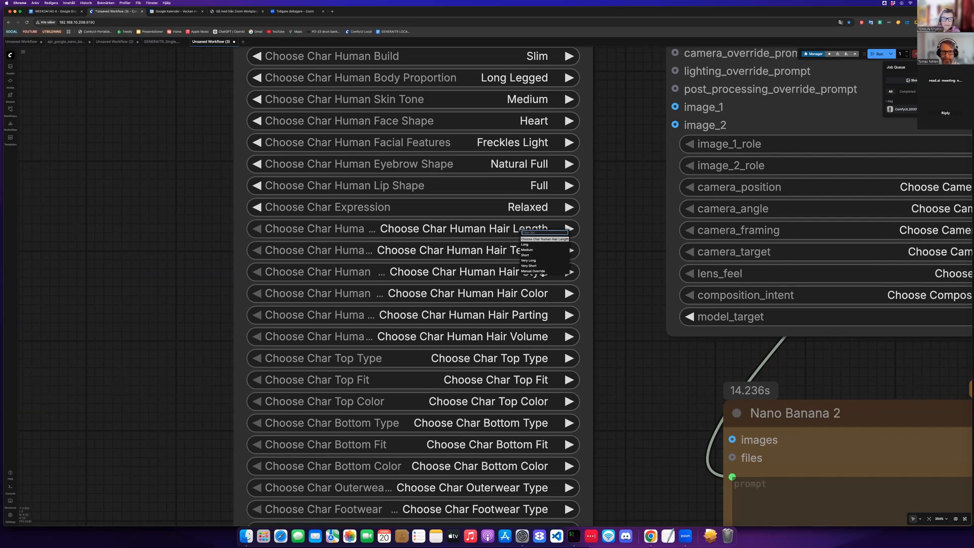
pyautogui.click(524, 245)
# - Set the character's hair texture to Wavy
pyautogui.hscroll(-2, 565, 271)
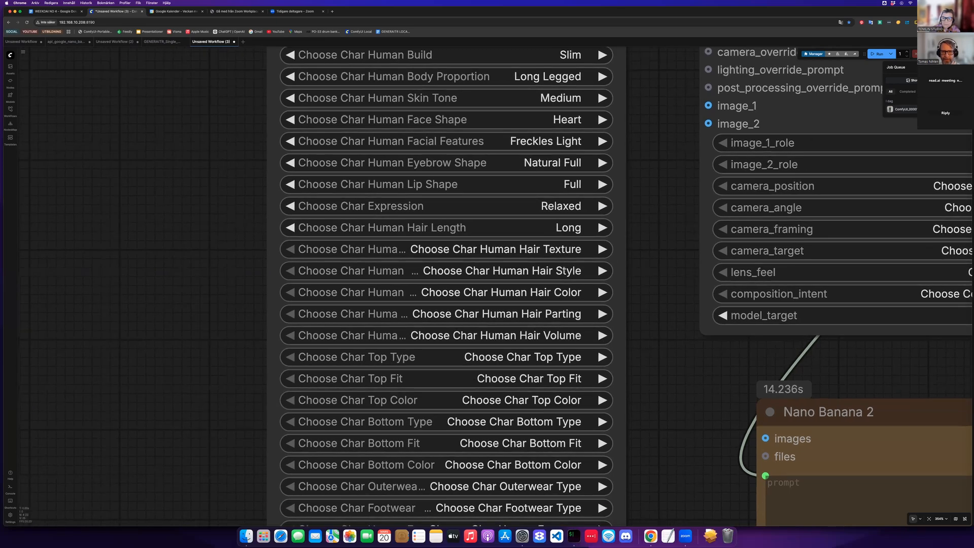
pyautogui.click(537, 249)
pyautogui.click(536, 274)
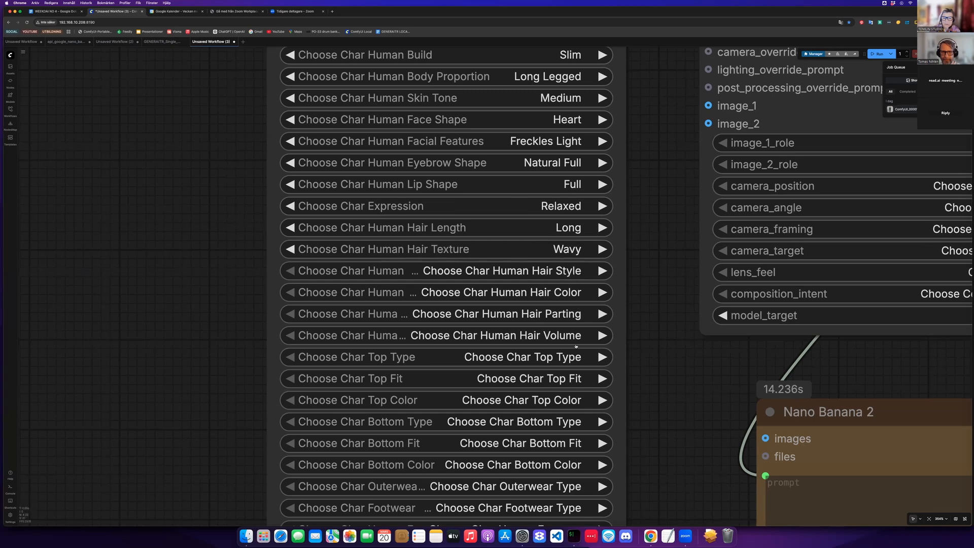
# - Set the character's hair style to Ponytail Casual
pyautogui.click(578, 336)
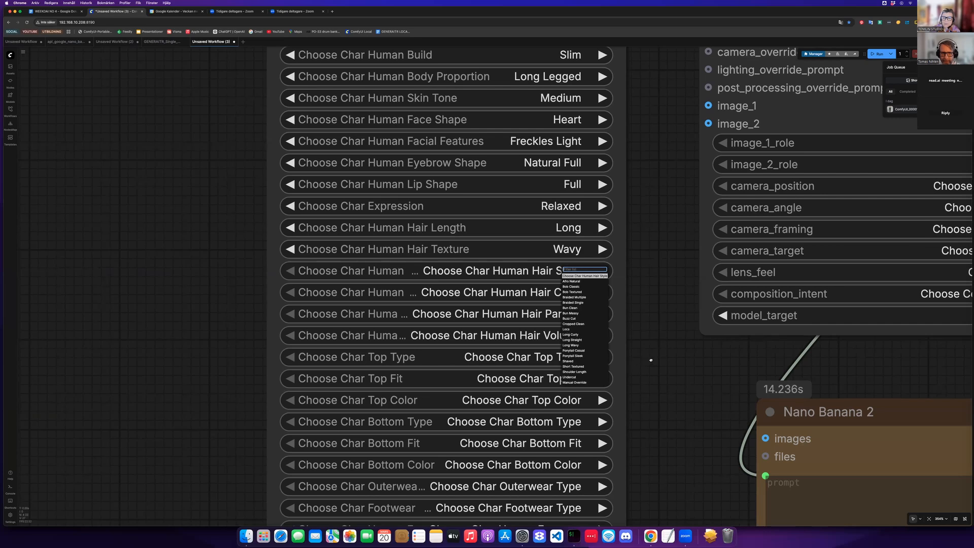
pyautogui.click(571, 334)
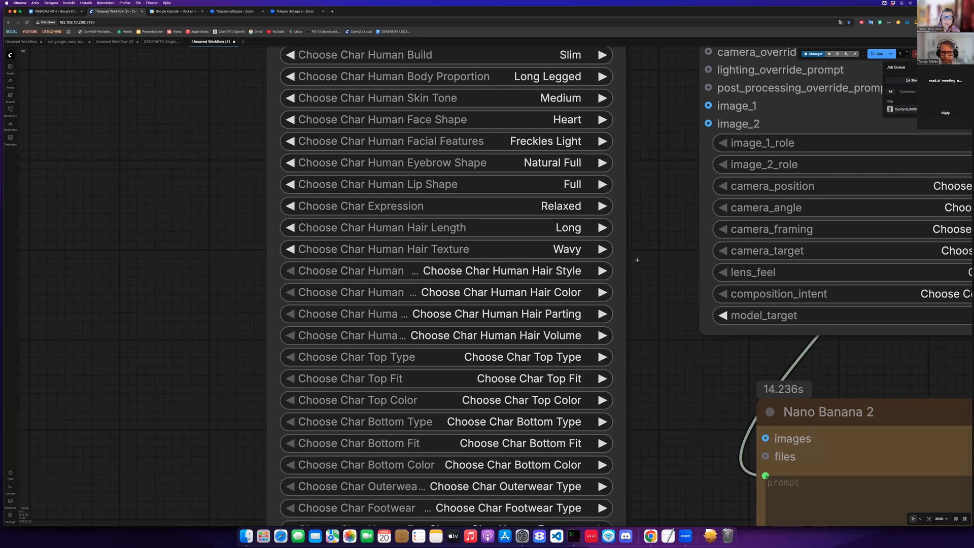
pyautogui.scroll(-1, 576, 259)
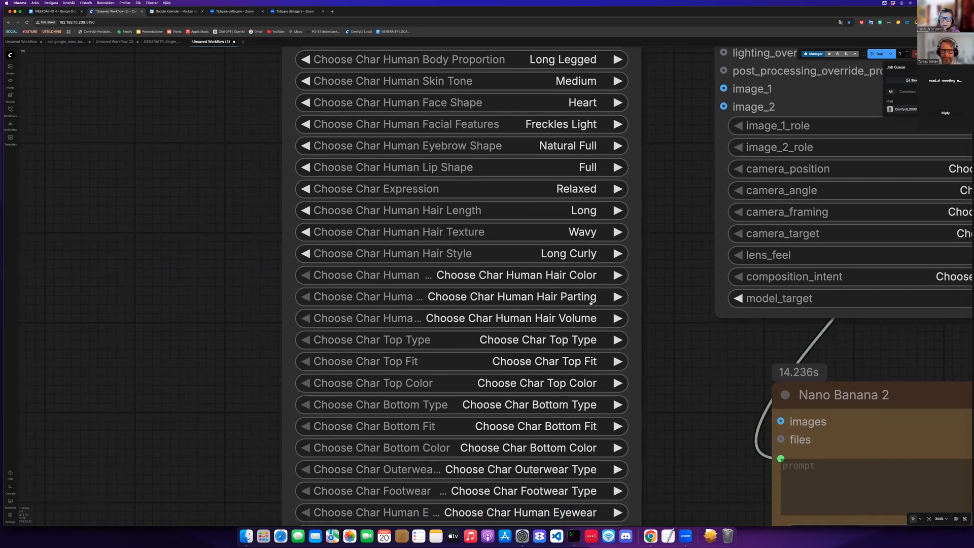
pyautogui.click(590, 302)
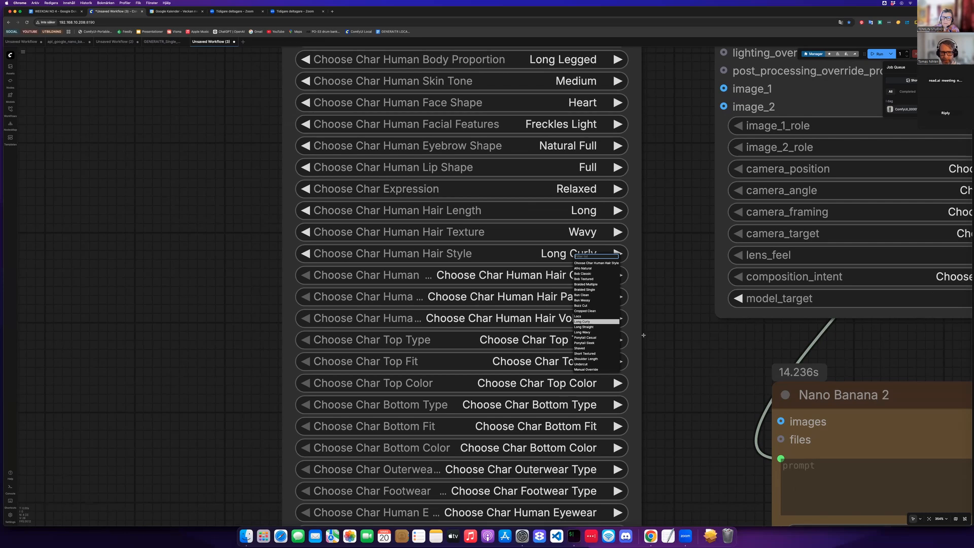
pyautogui.click(585, 337)
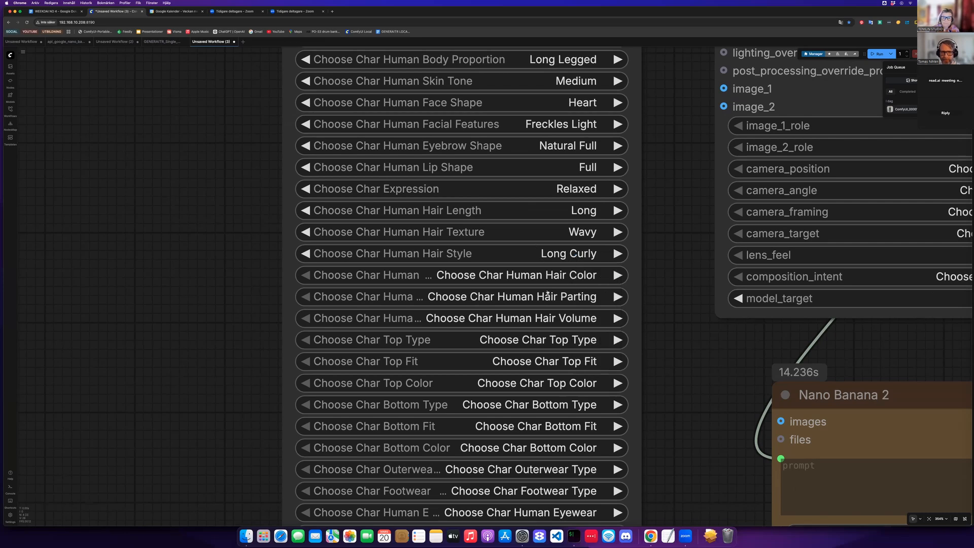
# - Set the character's hair color to Light Brown / Auburn
pyautogui.scroll(-2, 546, 287)
pyautogui.click(536, 246)
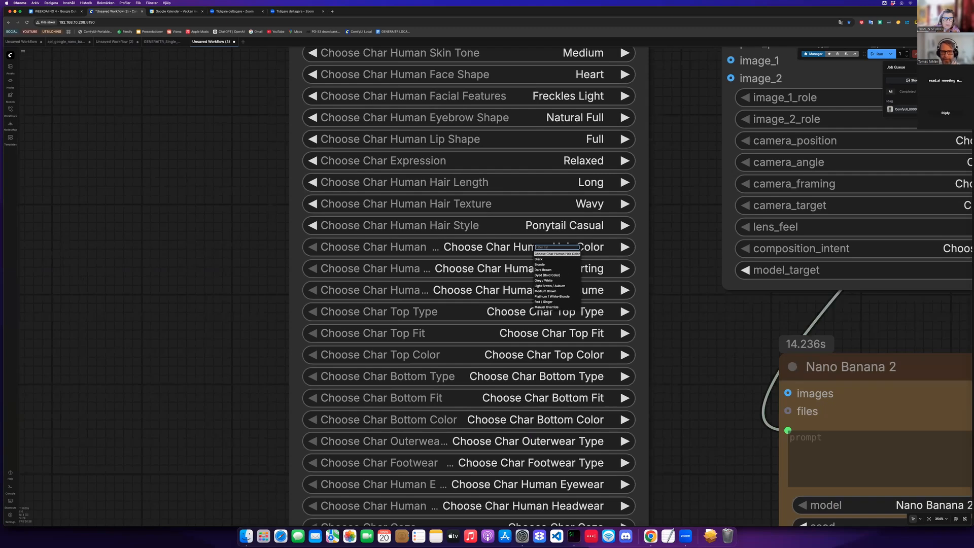
pyautogui.click(547, 286)
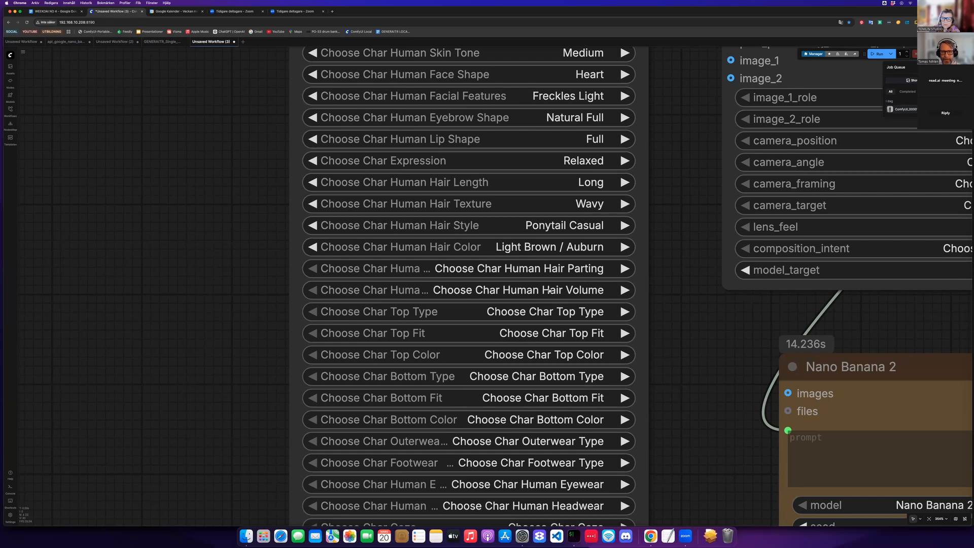
# - Set the hair parting to Middle and the hair volume to High
pyautogui.click(543, 269)
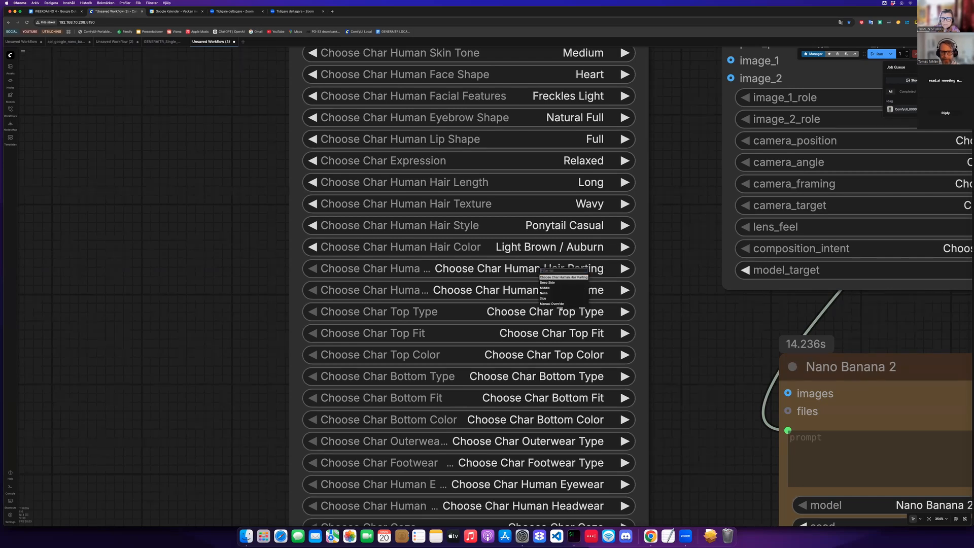
pyautogui.click(546, 288)
pyautogui.click(558, 292)
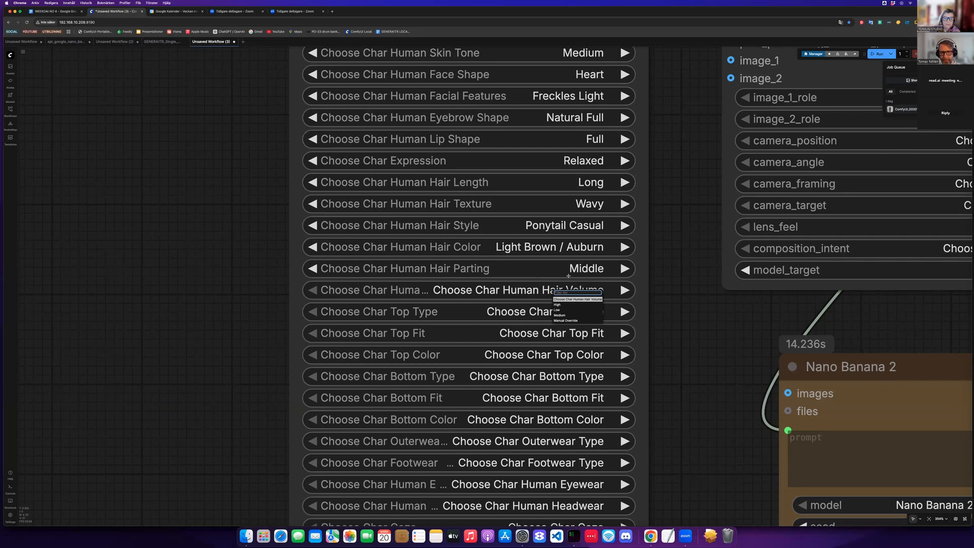
pyautogui.click(558, 304)
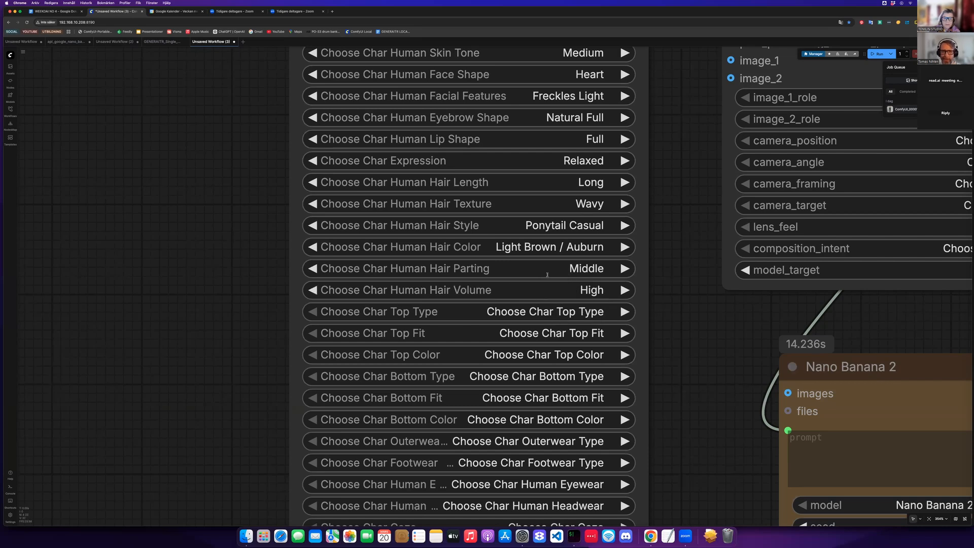
# - Set the character's top type to Blouse
pyautogui.scroll(-2, 546, 289)
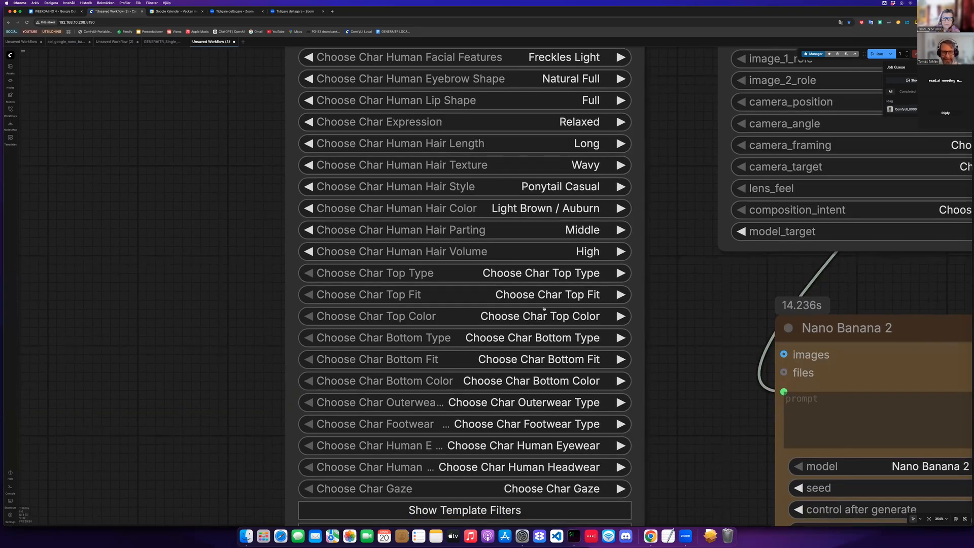
pyautogui.click(548, 276)
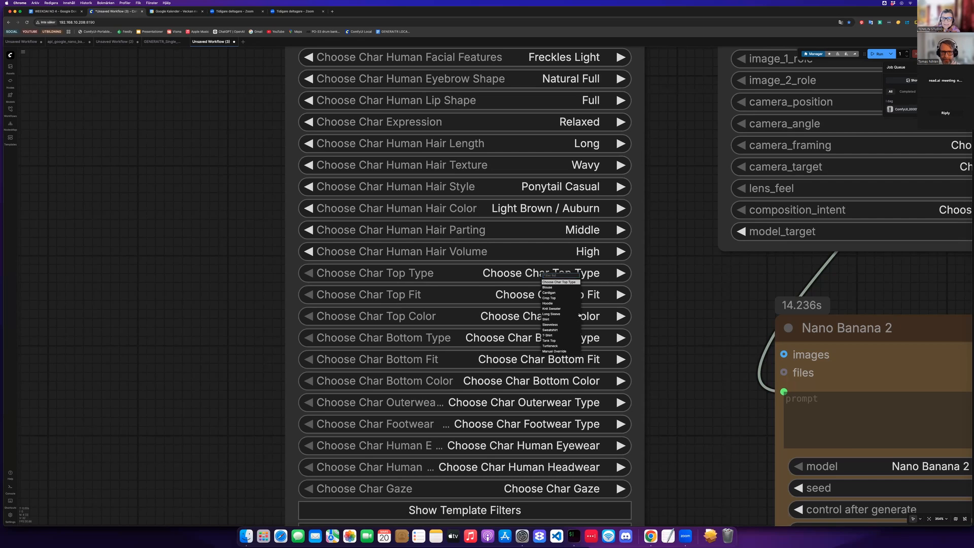
pyautogui.click(556, 288)
# - Set the top fit to Relaxed and the top color to Off-White
pyautogui.click(574, 309)
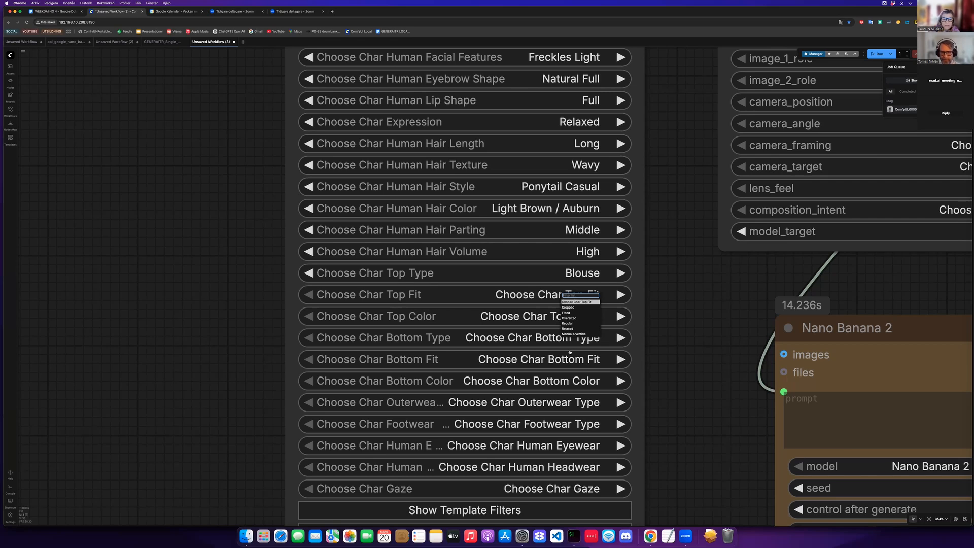
pyautogui.click(567, 329)
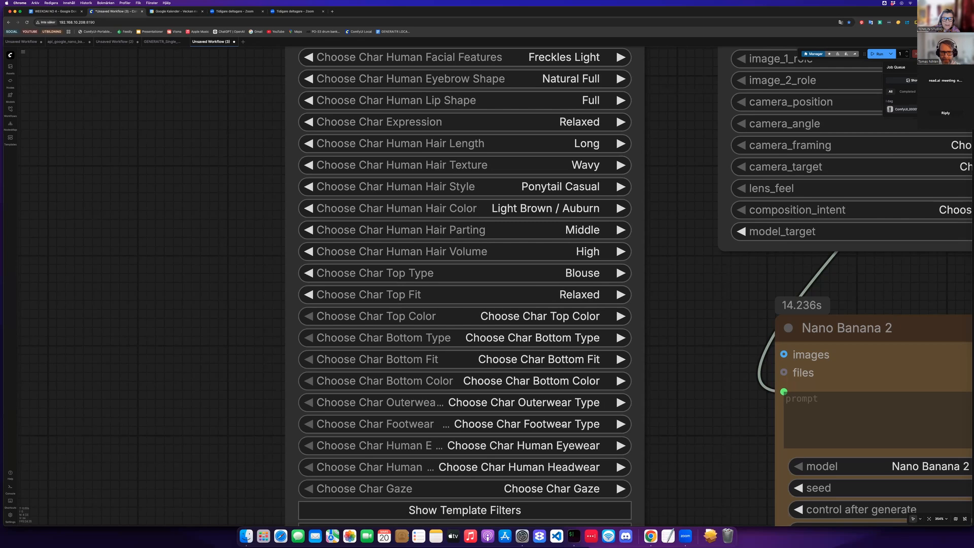
pyautogui.click(557, 319)
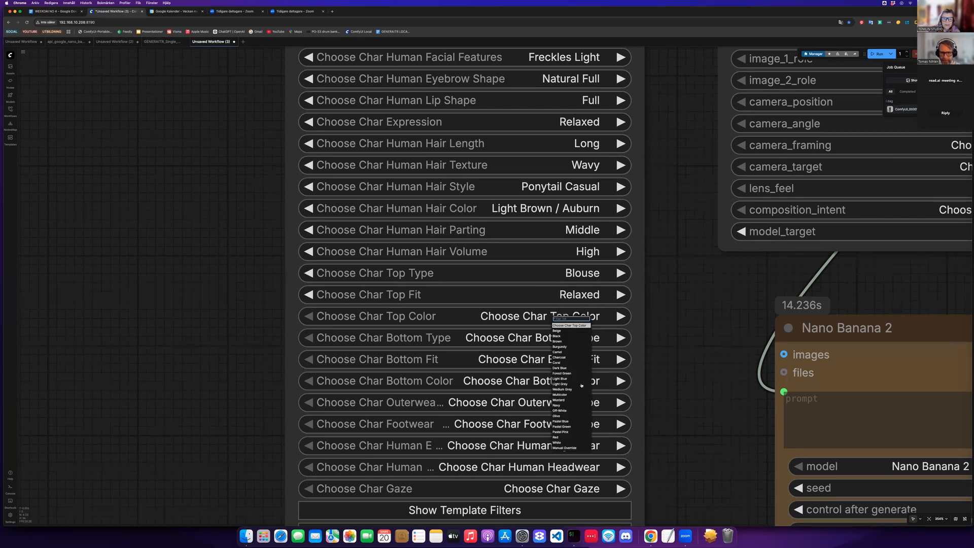
pyautogui.click(560, 410)
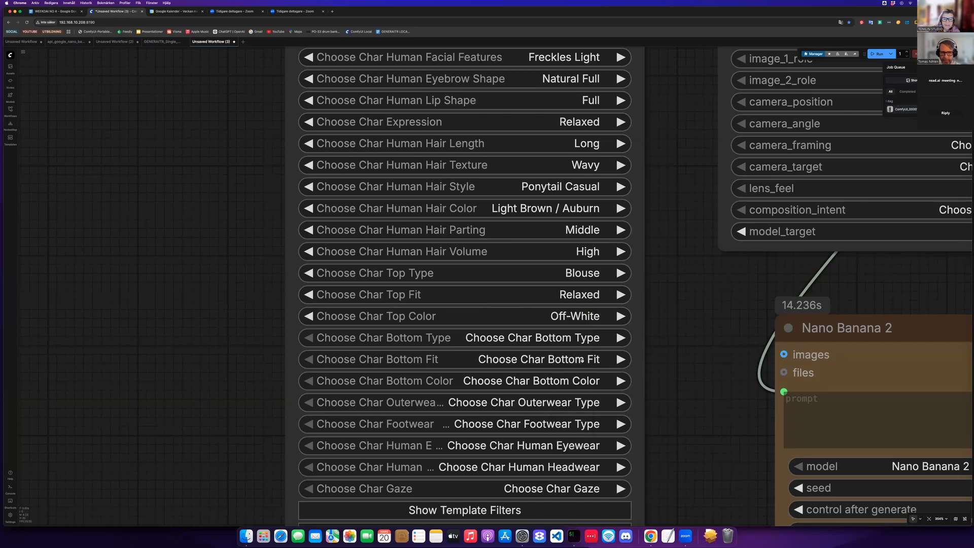
# - Set the character's bottom type to Trousers and the bottom fit to Wide
pyautogui.click(571, 338)
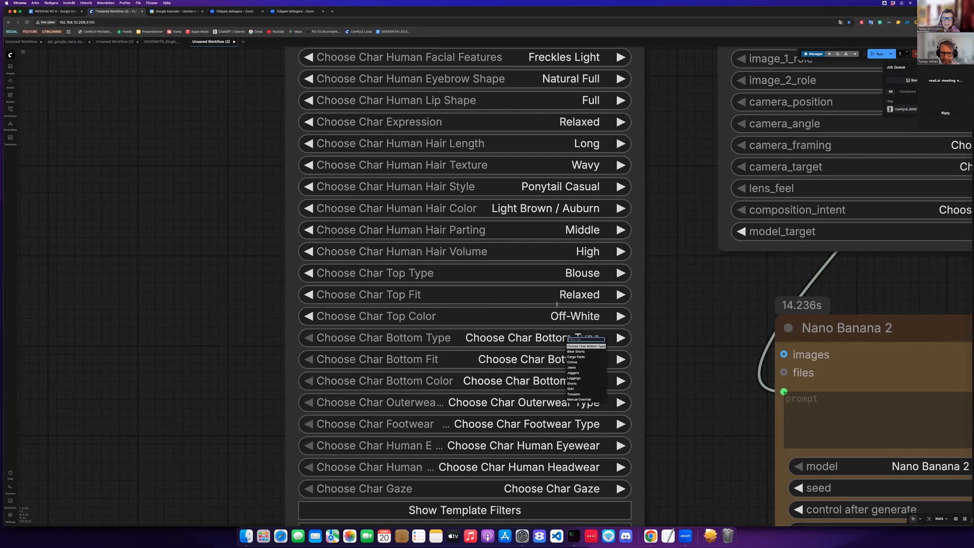
pyautogui.click(574, 393)
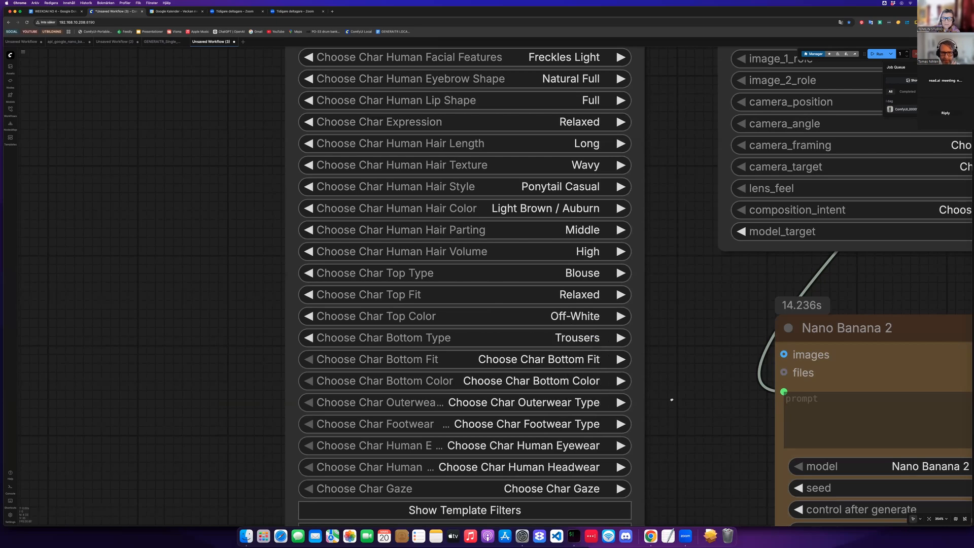
pyautogui.scroll(-5, 671, 400)
pyautogui.click(557, 300)
pyautogui.click(559, 333)
# - Set the character's bottom color to Olive
pyautogui.scroll(-3, 561, 362)
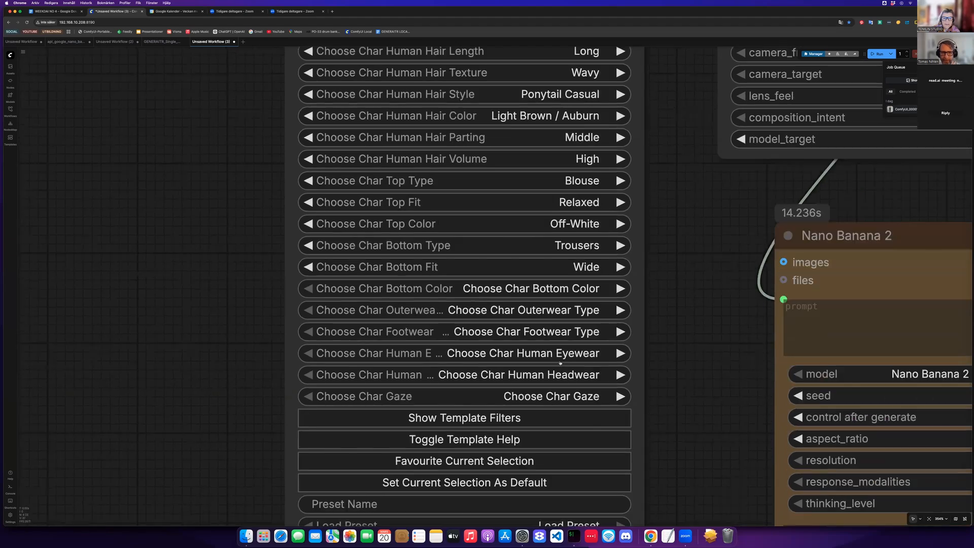
pyautogui.scroll(-1, 561, 362)
pyautogui.click(550, 284)
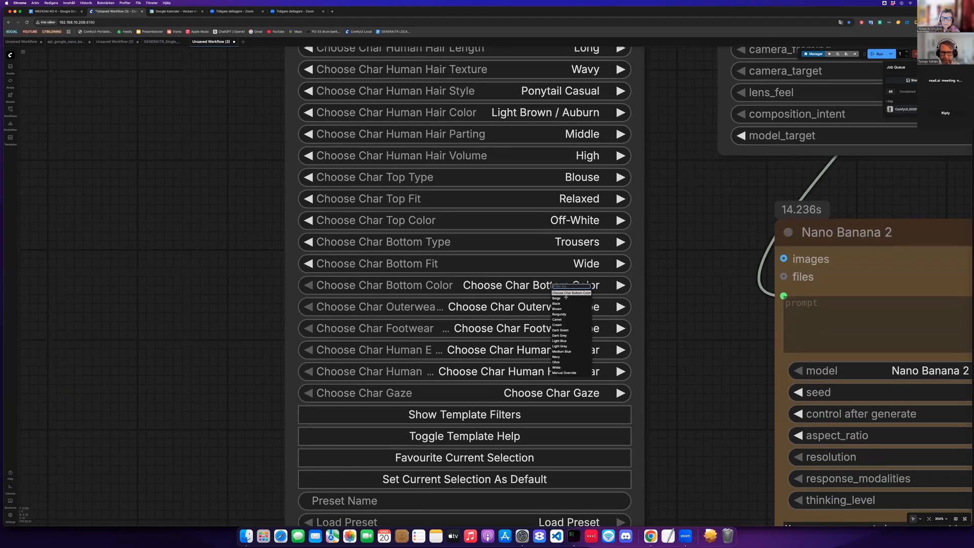
pyautogui.click(556, 361)
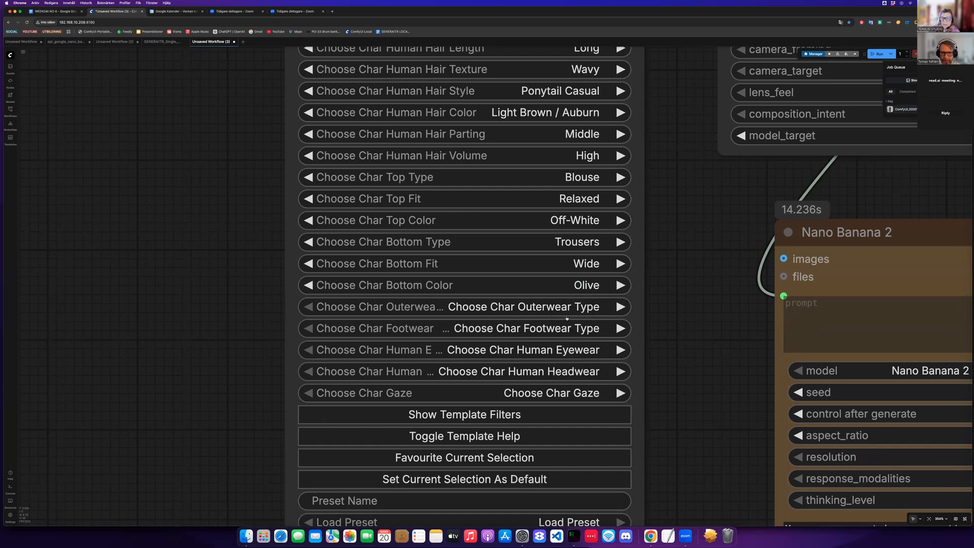
# - Set the character's footwear type to Boots Ankle
pyautogui.scroll(-2, 559, 315)
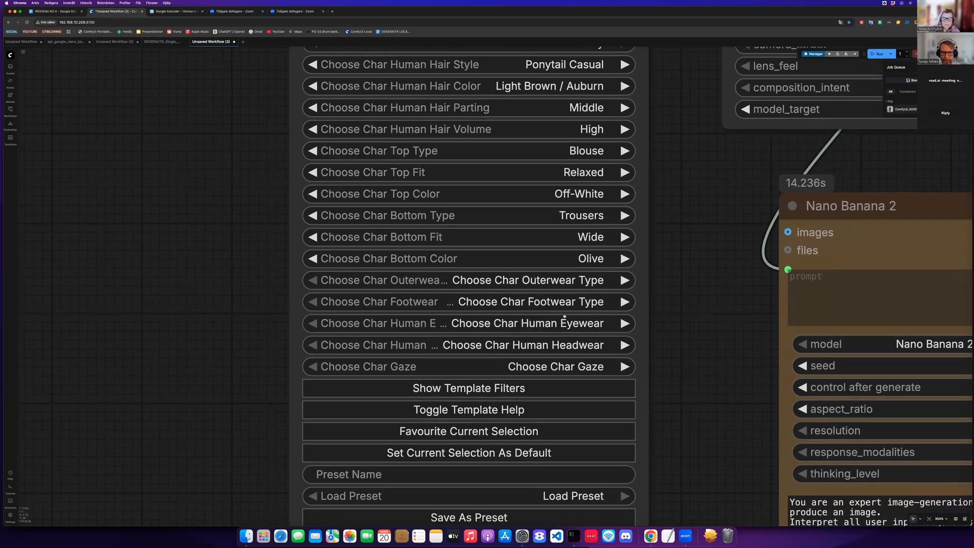
pyautogui.click(557, 284)
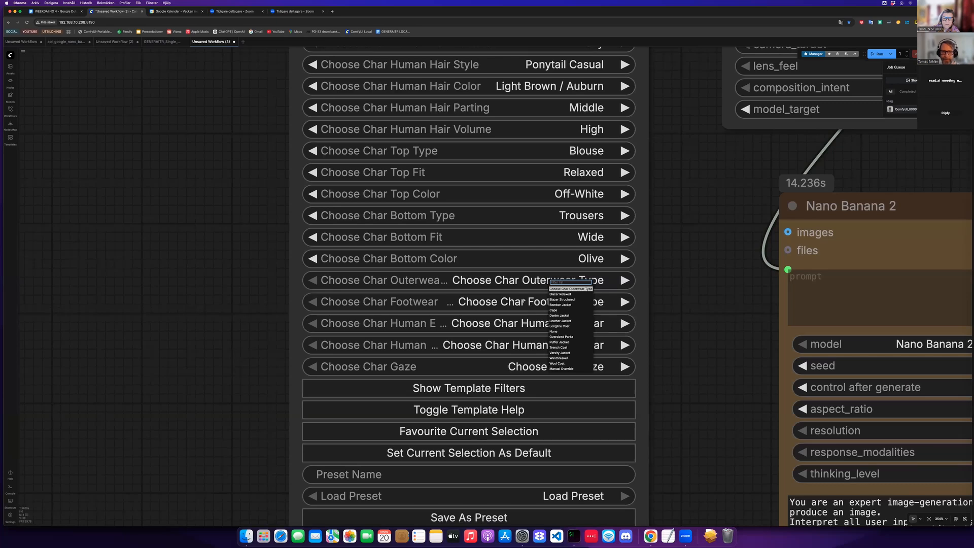
pyautogui.click(539, 324)
pyautogui.click(533, 302)
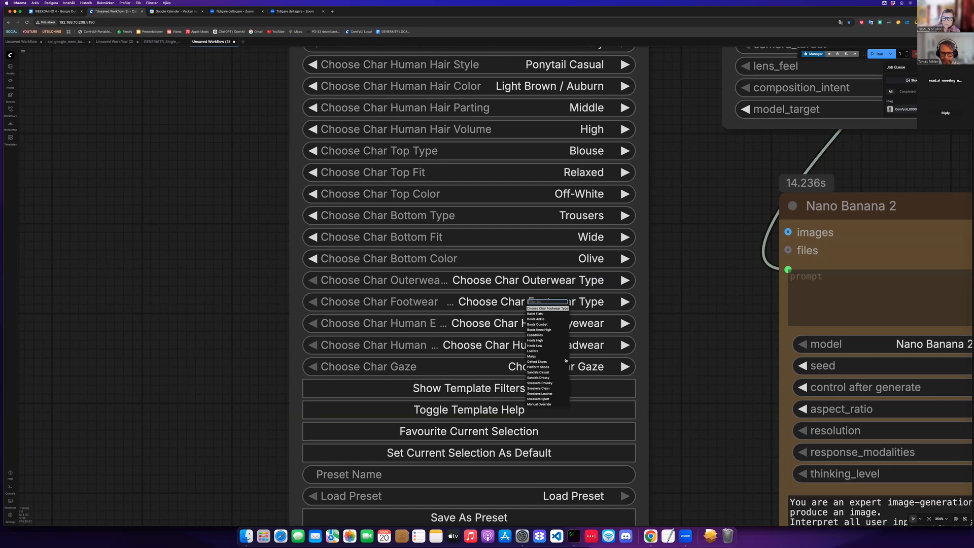
pyautogui.click(536, 319)
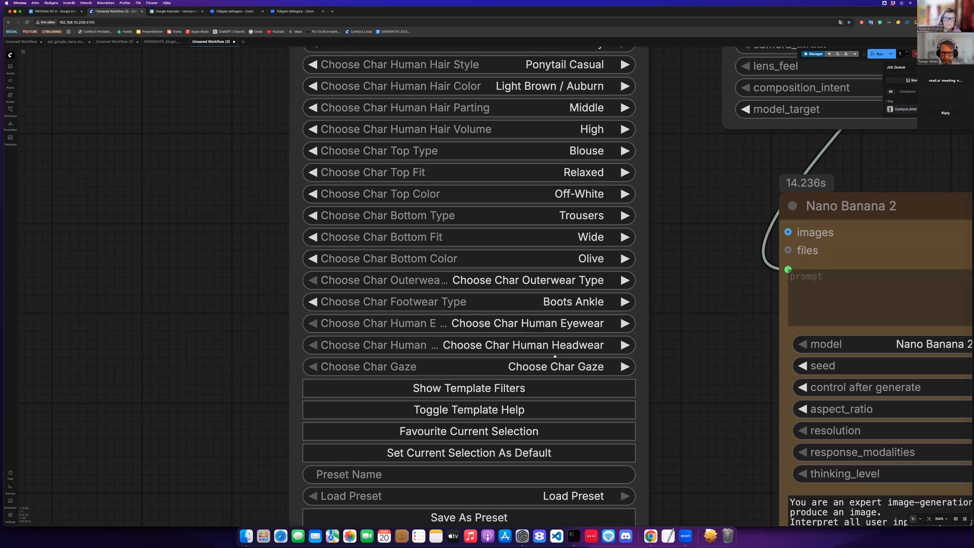
# - Set the character's eyewear to Retro Round
pyautogui.click(555, 328)
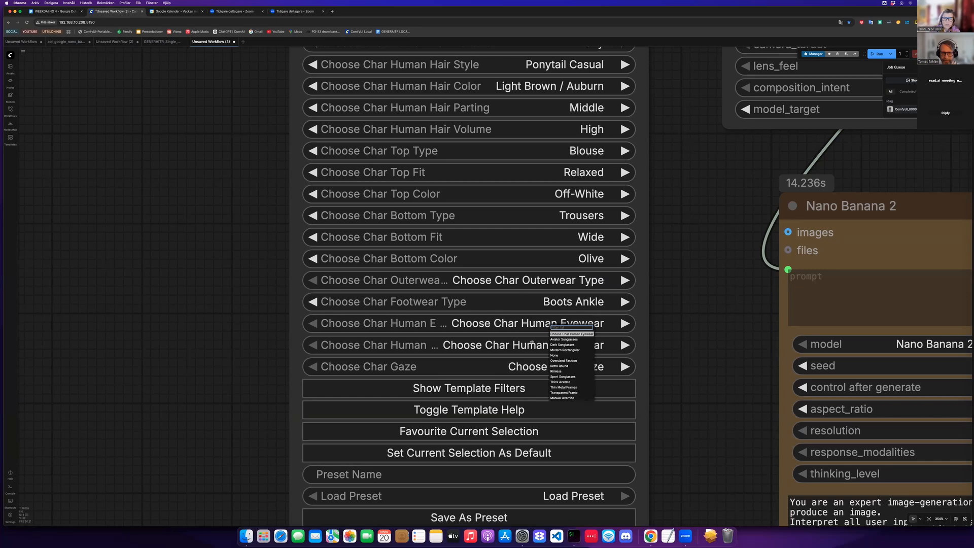
pyautogui.click(559, 366)
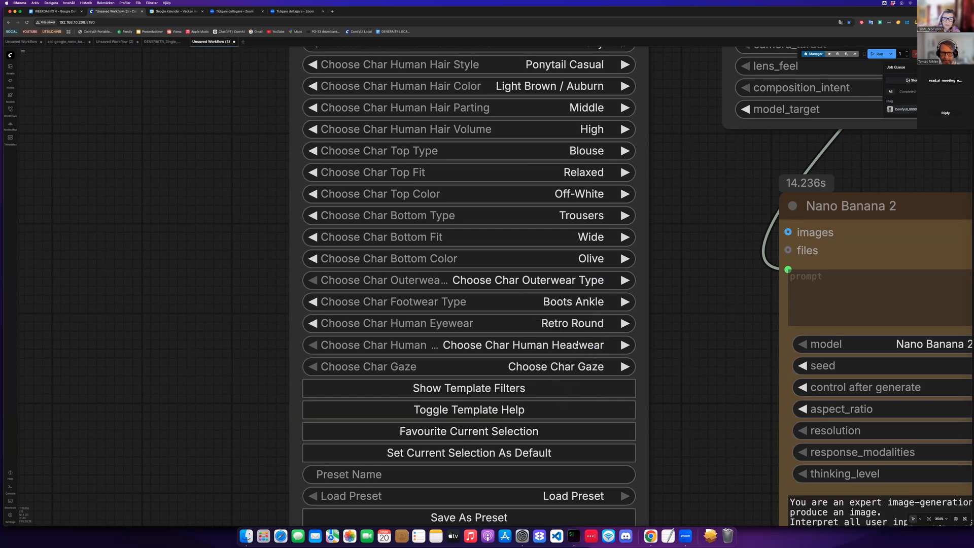
pyautogui.click(577, 345)
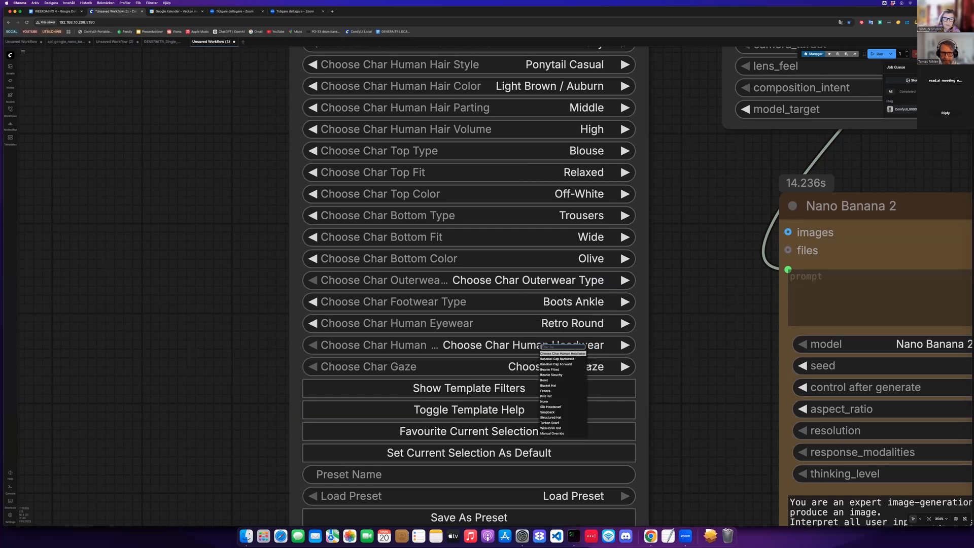
pyautogui.click(561, 366)
pyautogui.click(551, 349)
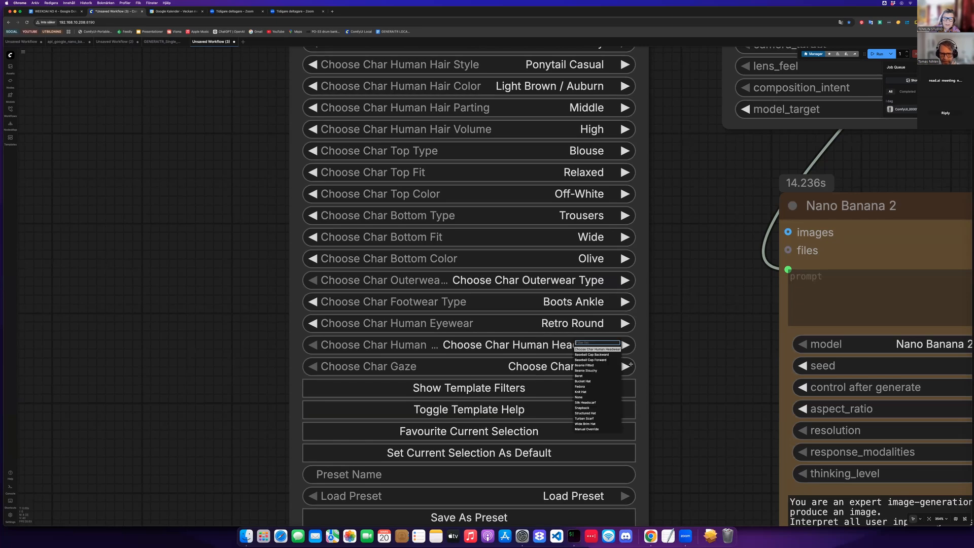
pyautogui.click(685, 392)
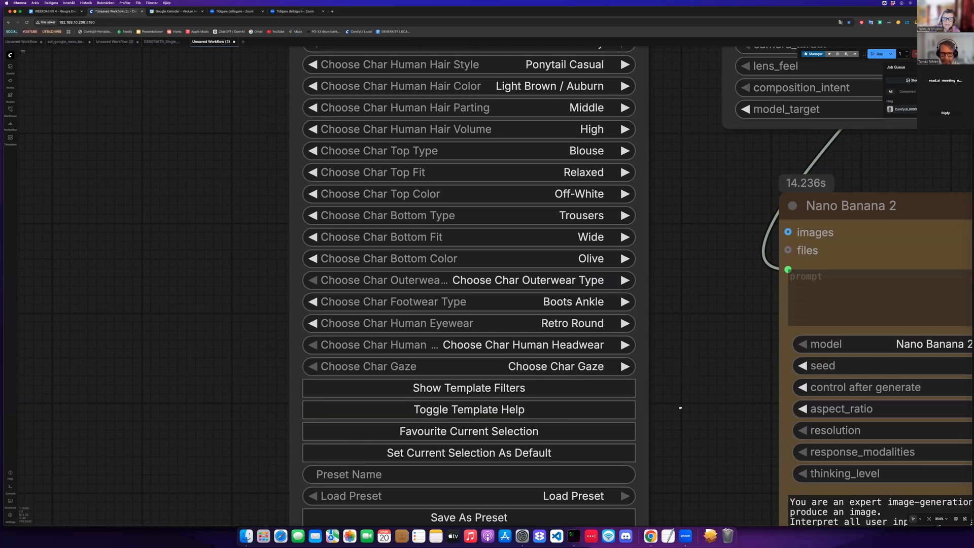
# - Set the character's gaze to Direct Eye Contact
pyautogui.click(562, 367)
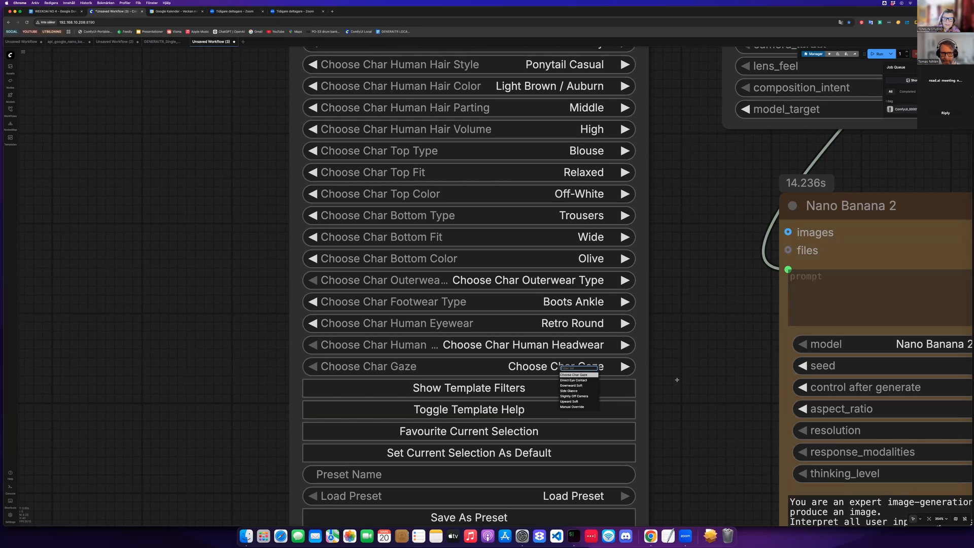
pyautogui.click(528, 319)
pyautogui.scroll(-1, 528, 319)
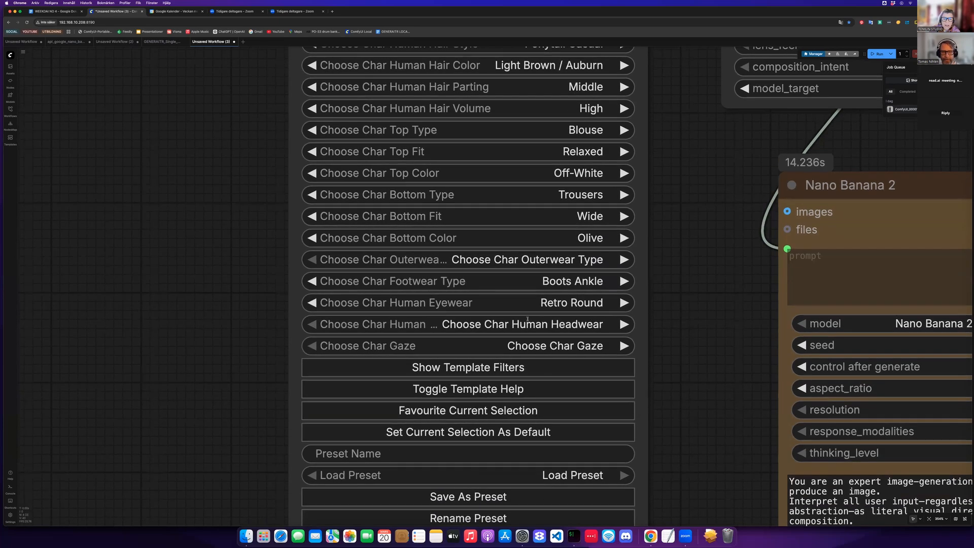
pyautogui.scroll(-1, 528, 319)
pyautogui.scroll(-1, 541, 334)
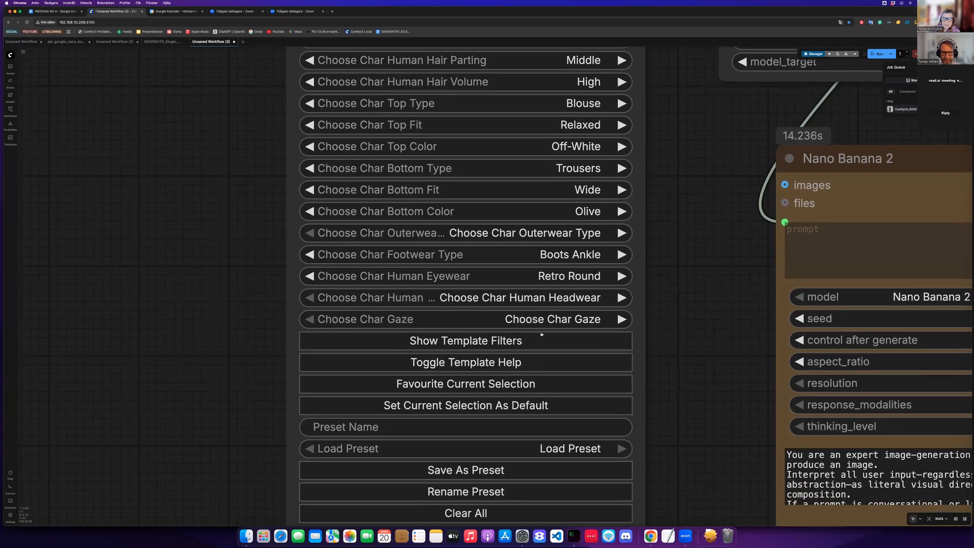
pyautogui.click(543, 330)
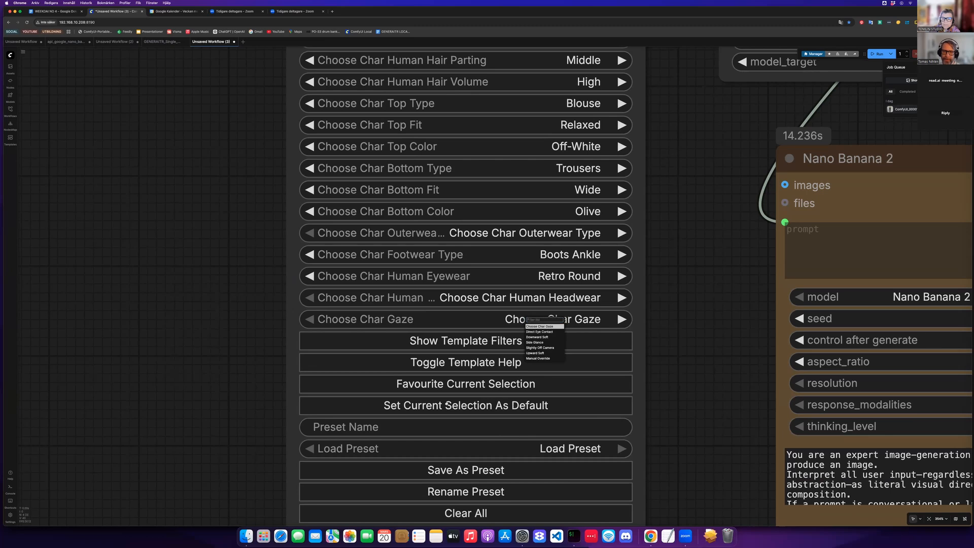
pyautogui.click(539, 332)
# - Run the workflow to generate the character portrait
pyautogui.scroll(-5, 374, 396)
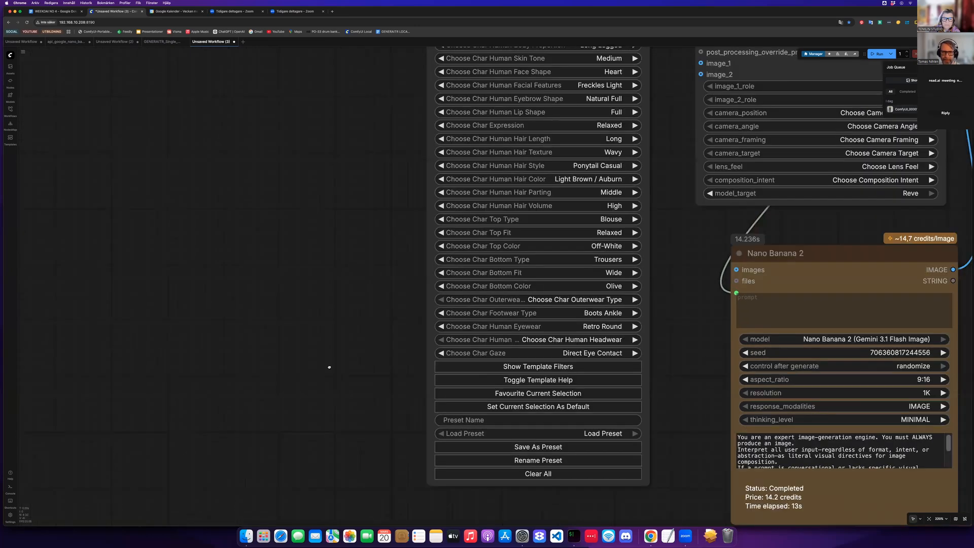
pyautogui.scroll(-3, 507, 399)
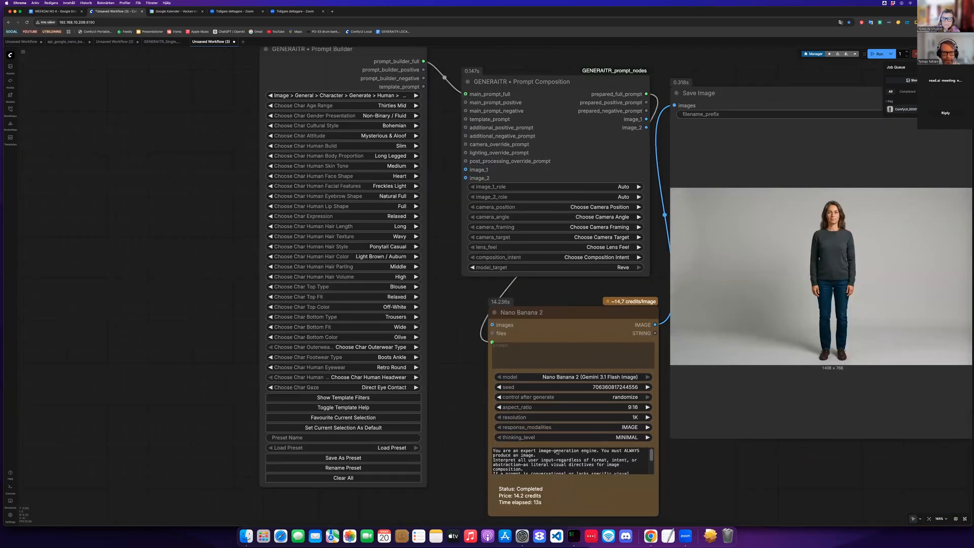
pyautogui.hscroll(2, 577, 468)
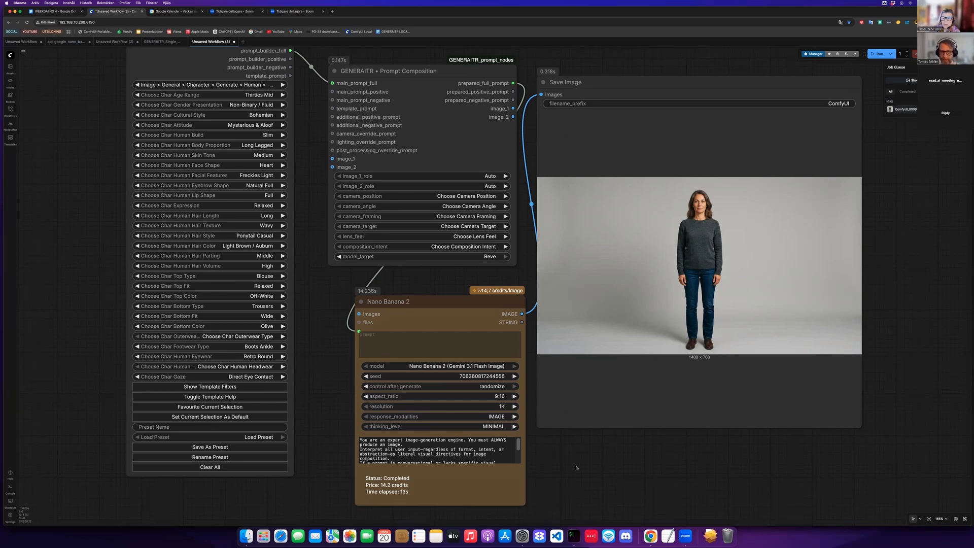
pyautogui.hotkey('ctrl', 'Return')
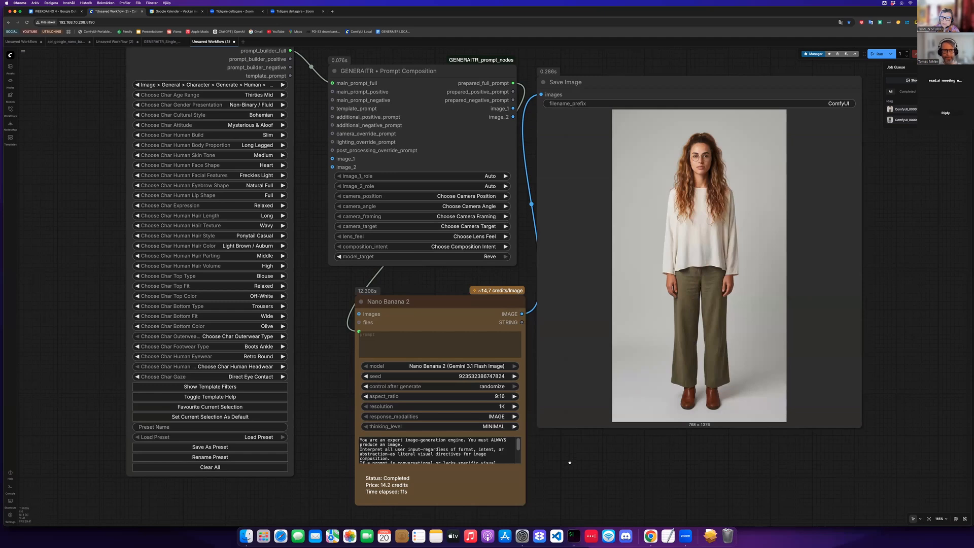
# - Change the gender presentation to Masculine and run the workflow again
pyautogui.scroll(2, 411, 314)
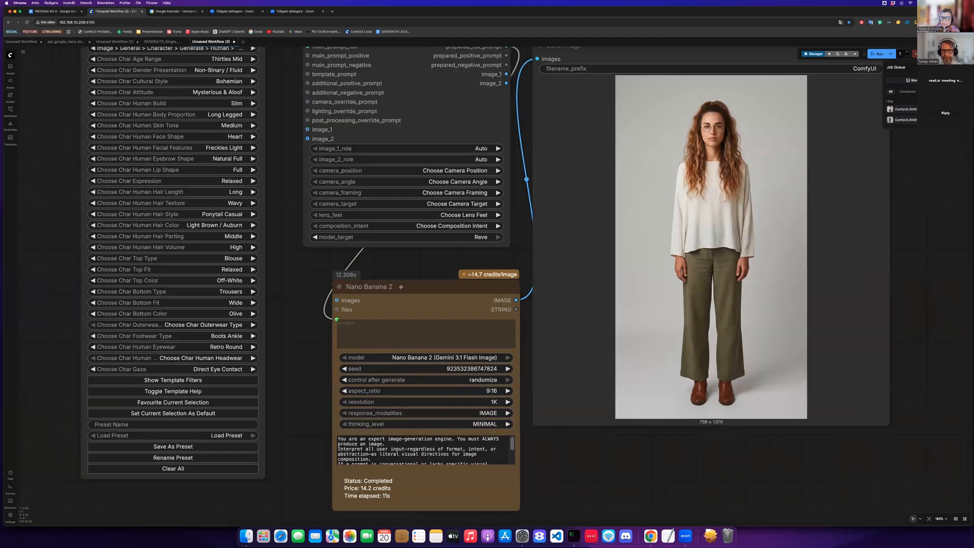
pyautogui.scroll(1, 321, 226)
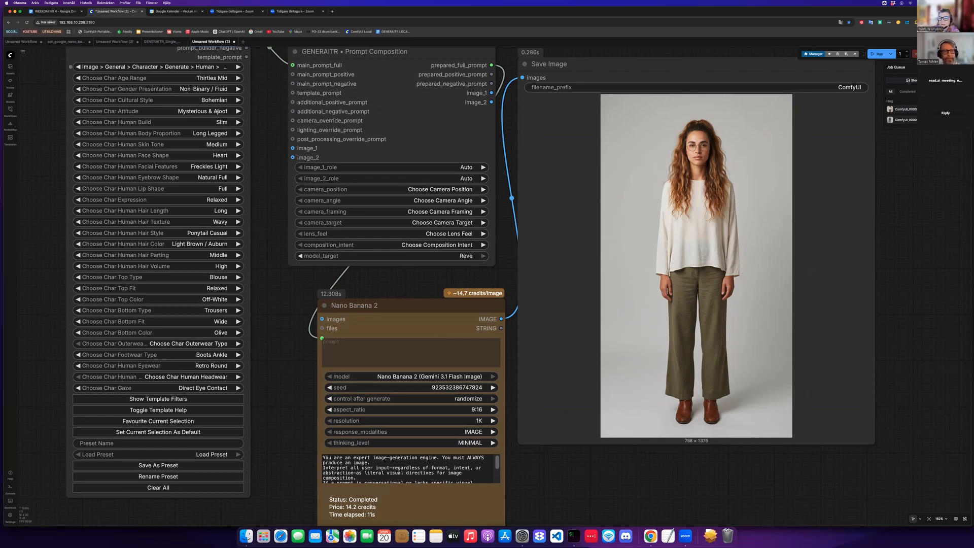
pyautogui.click(205, 89)
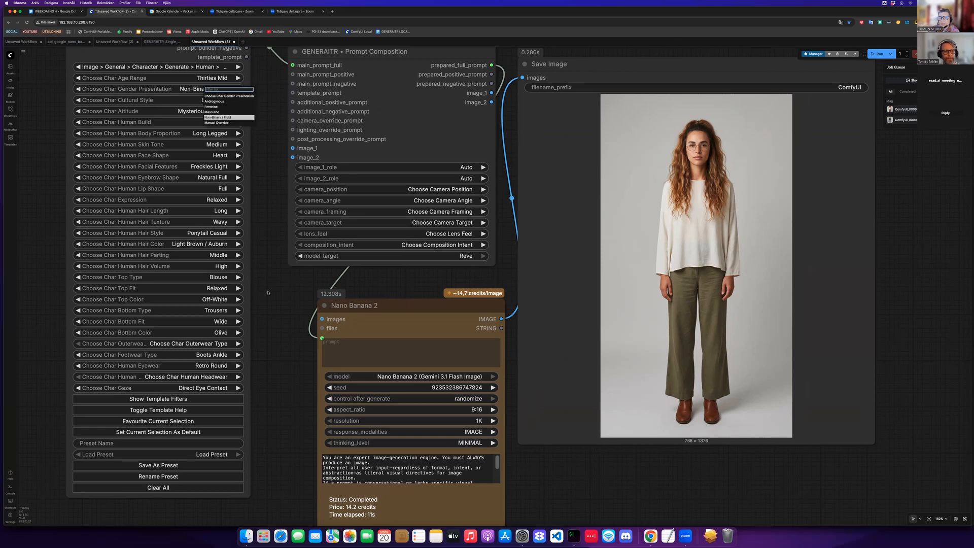
pyautogui.press('Up')
pyautogui.press('Return')
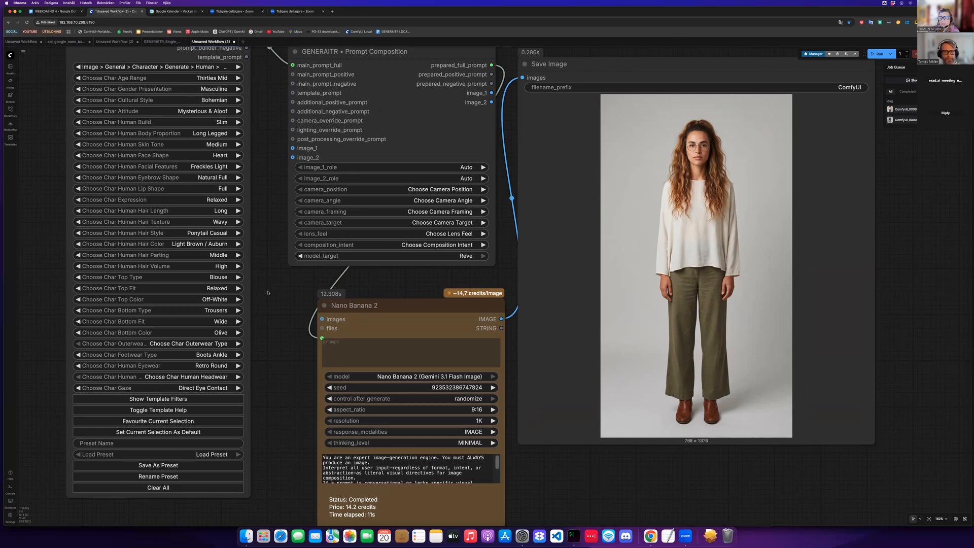
pyautogui.press('super+Return')
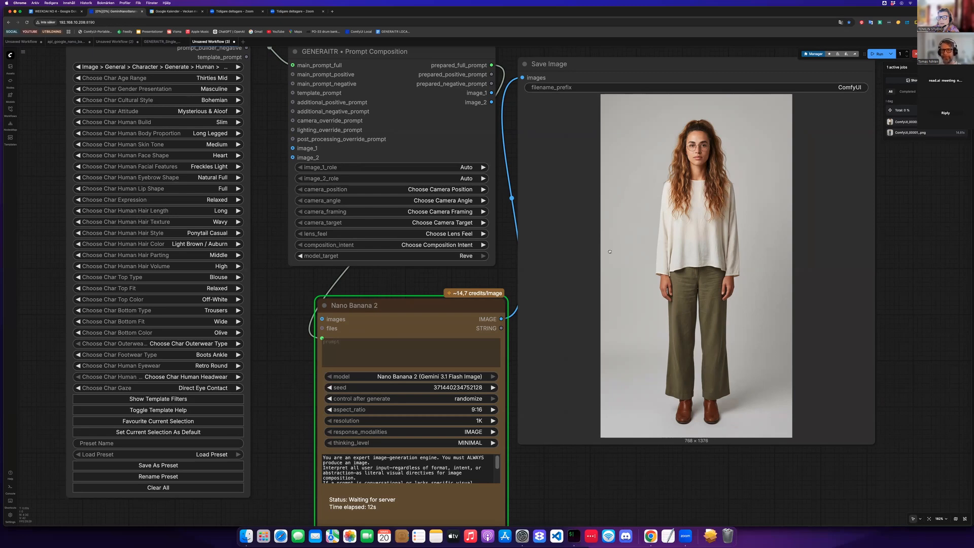
# - Examine the newly generated portrait in the Save Image node
pyautogui.scroll(3, 710, 192)
pyautogui.scroll(5, 496, 255)
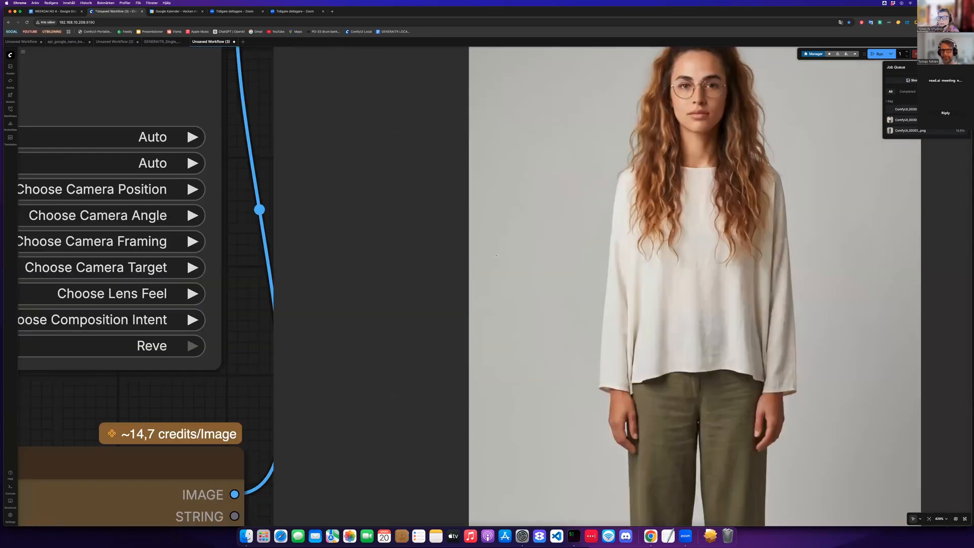
pyautogui.hscroll(5, 558, 152)
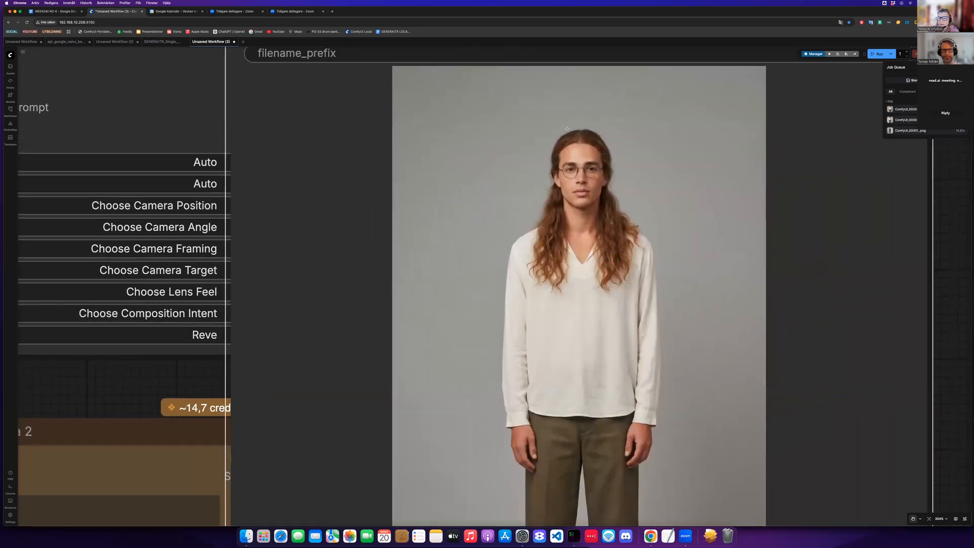
pyautogui.scroll(-6, 497, 256)
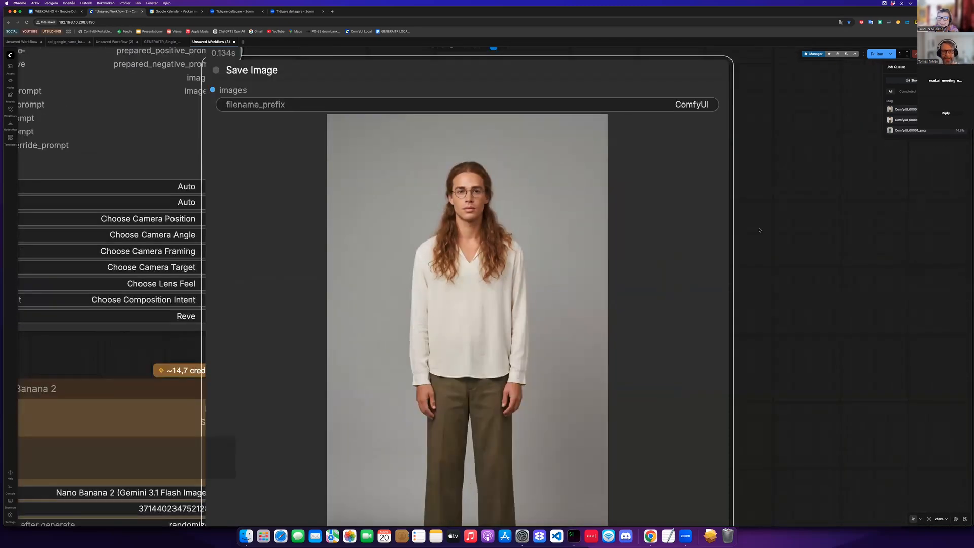
pyautogui.moveTo(579, 108); pyautogui.dragTo(614, 83)
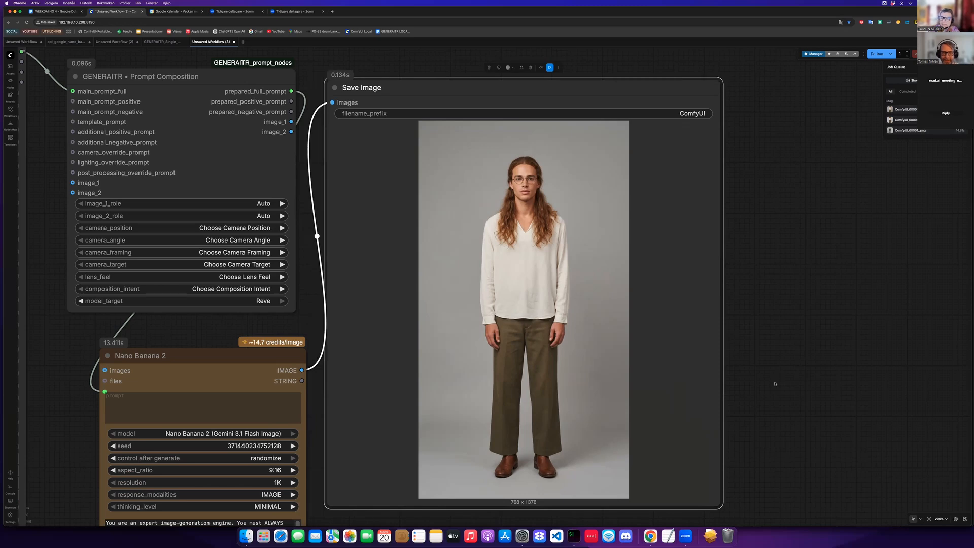
pyautogui.scroll(-2, 775, 384)
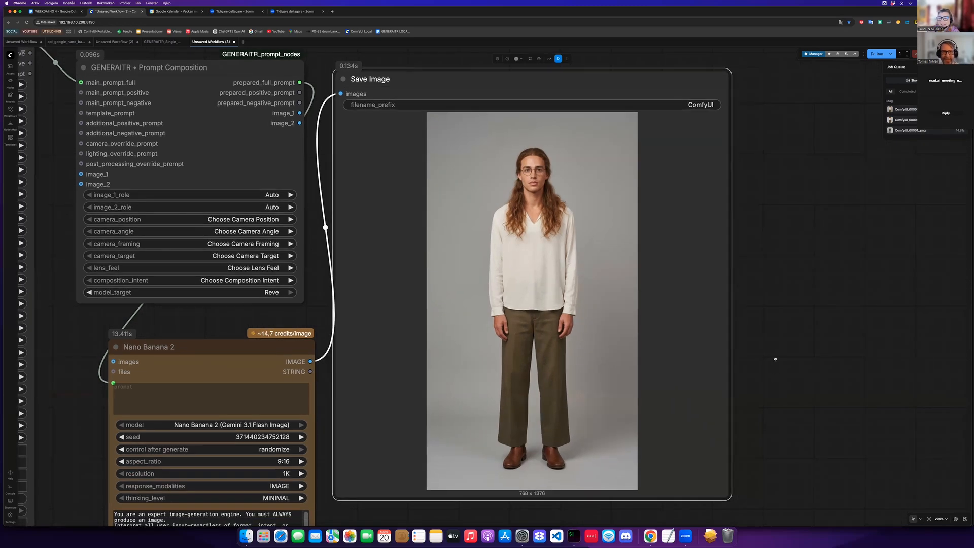
pyautogui.scroll(-3, 775, 358)
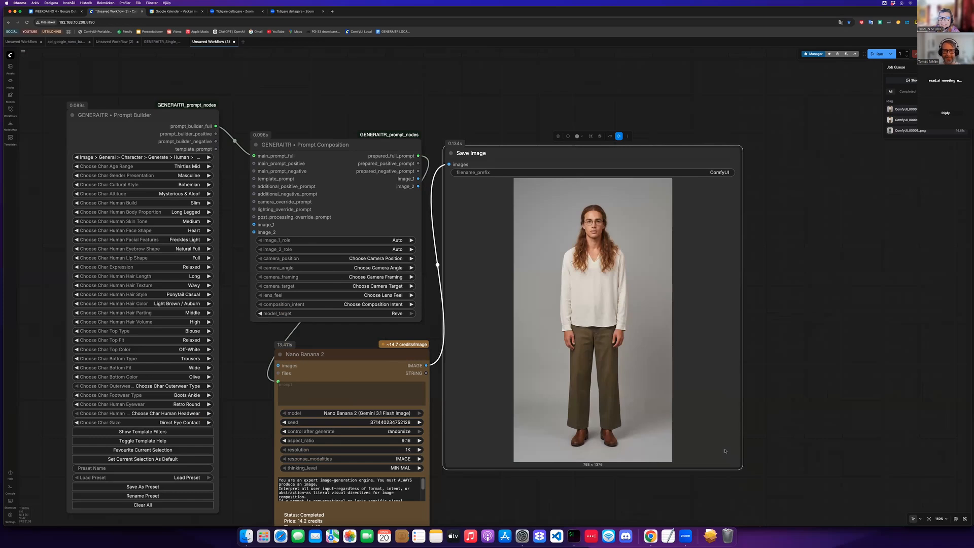
pyautogui.scroll(-5, 710, 452)
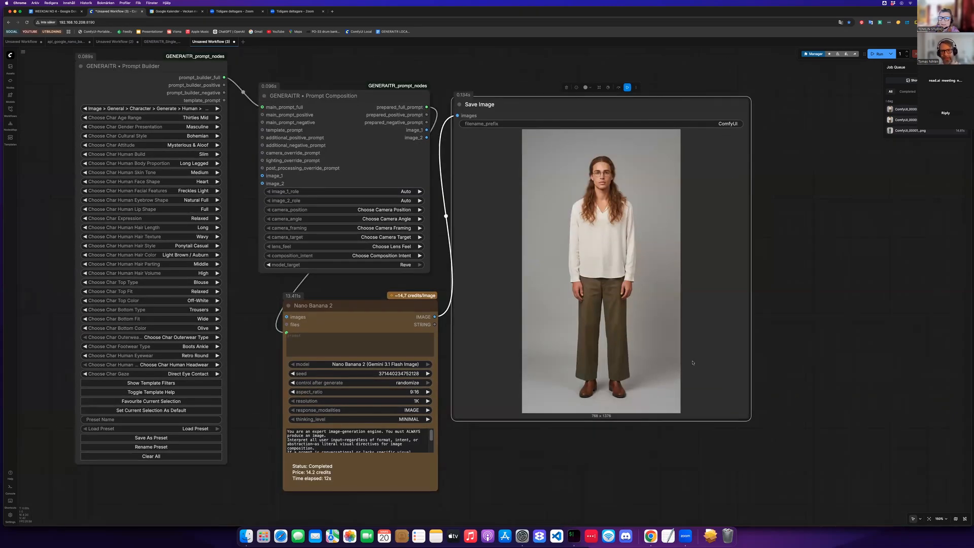
pyautogui.hscroll(5, 714, 283)
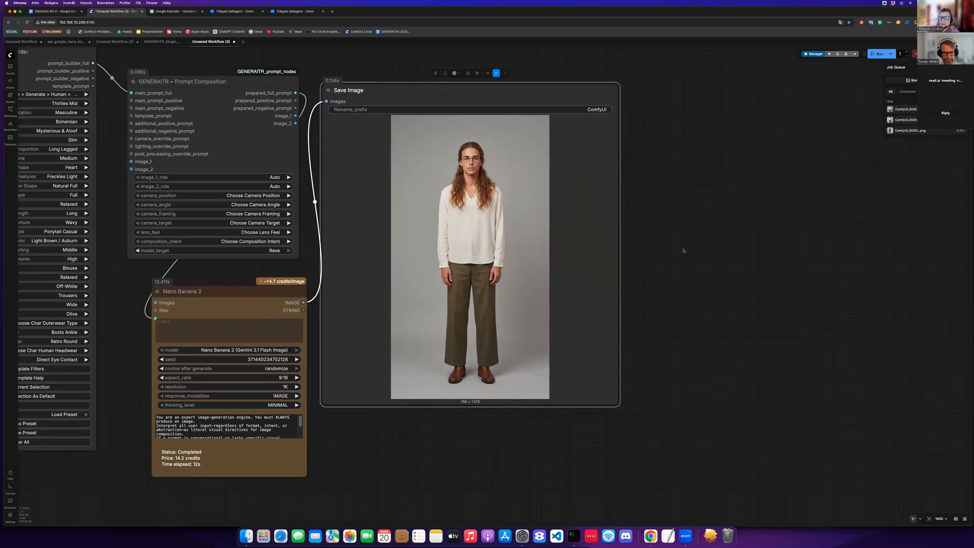
# - Add a Recraft V4 Text to Image node to the canvas
pyautogui.click(580, 218)
pyautogui.doubleClick(579, 218)
pyautogui.write('recraf')
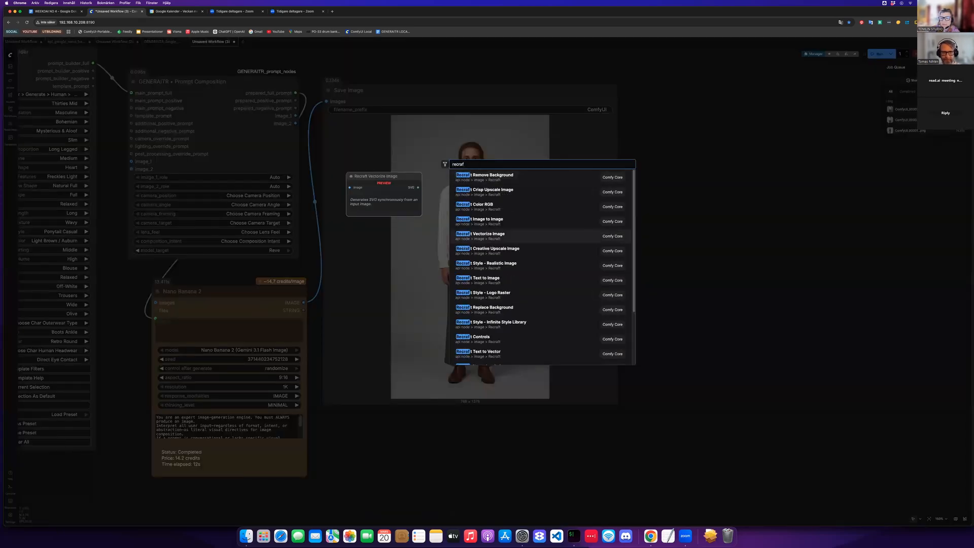
pyautogui.write(' v4')
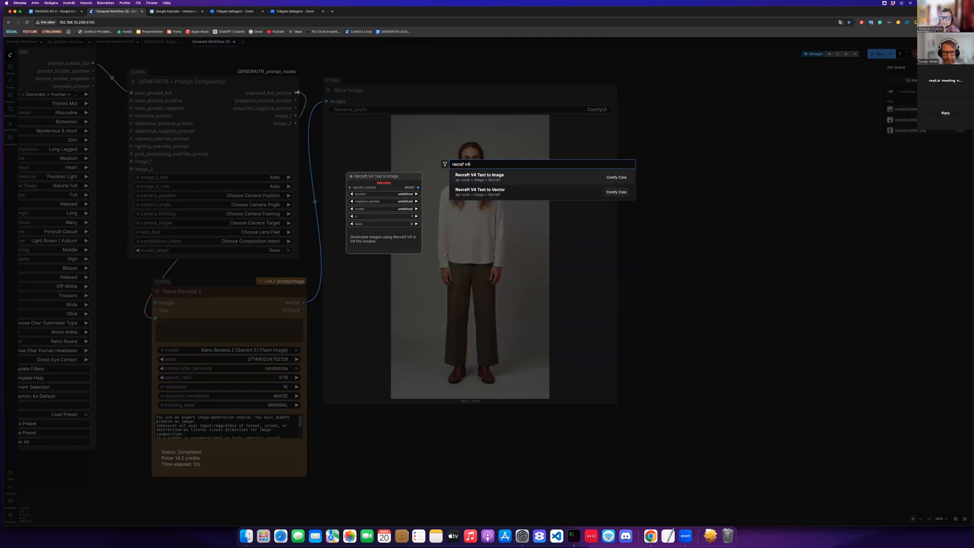
pyautogui.press('Return')
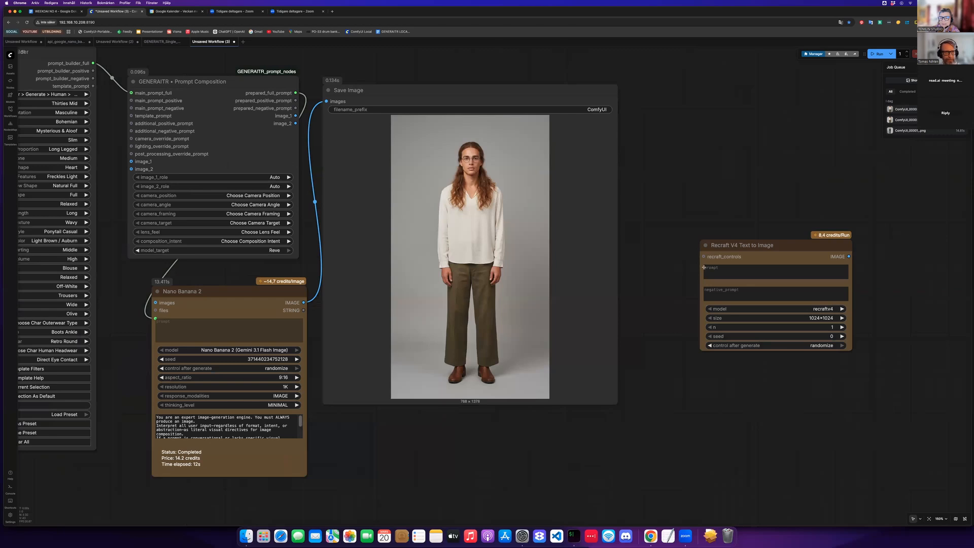
# - Wire the prepared full prompt into the Recraft node's prompt input and set its size to 832x1280
pyautogui.moveTo(295, 93); pyautogui.dragTo(781, 244)
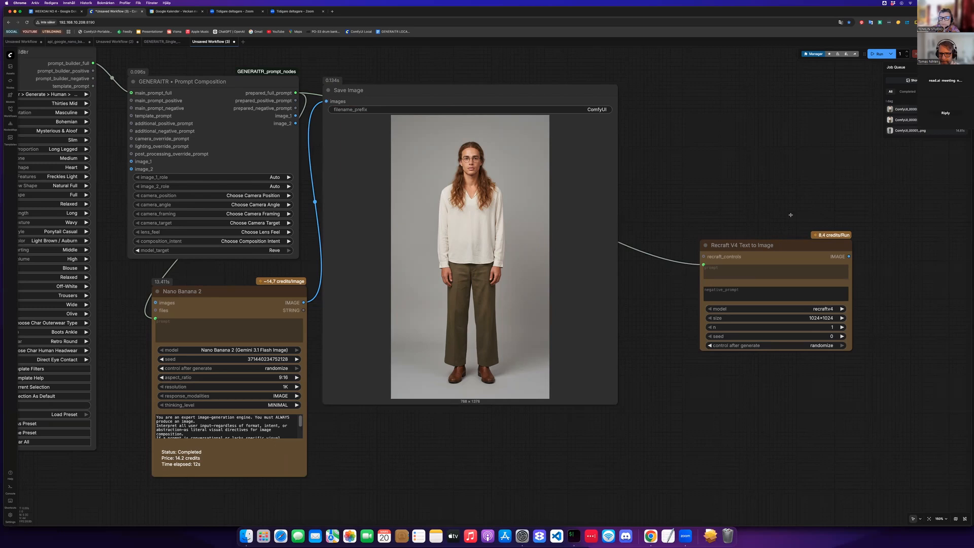
pyautogui.moveTo(781, 245); pyautogui.dragTo(789, 227)
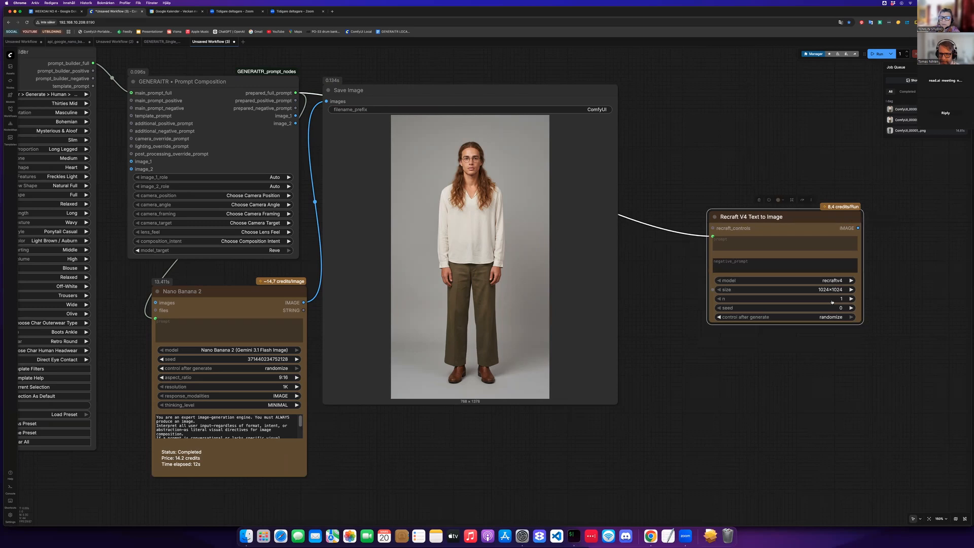
pyautogui.click(830, 290)
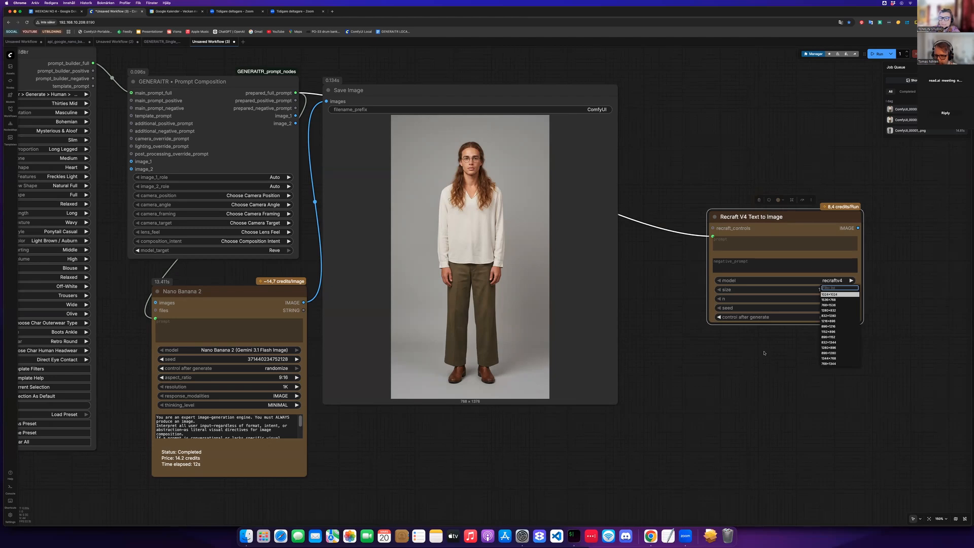
pyautogui.click(829, 315)
pyautogui.moveTo(781, 216); pyautogui.dragTo(731, 70)
# - Add an Image Stitch node, feeding Nano Banana 2's image into image1 and Recraft's image into image2
pyautogui.doubleClick(755, 369)
pyautogui.write('stitch')
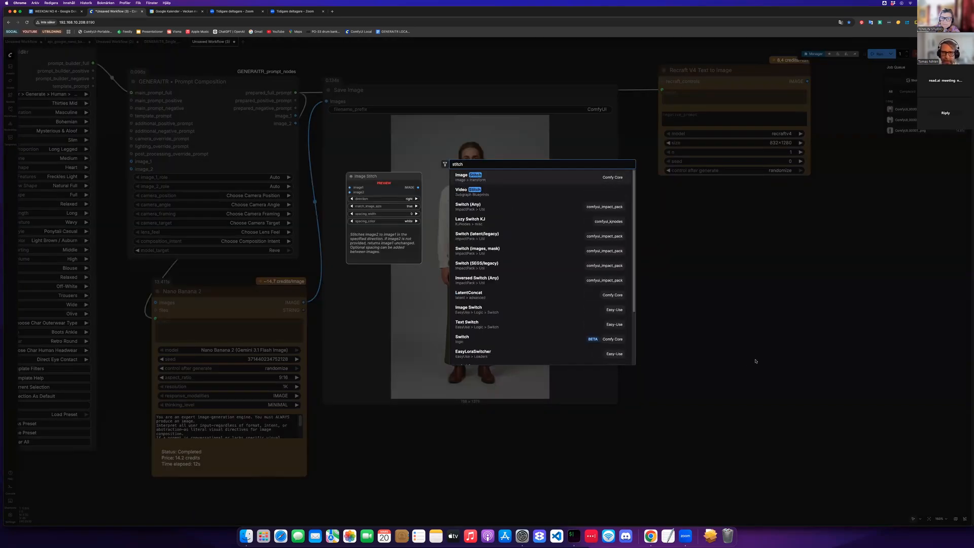
pyautogui.press('Return')
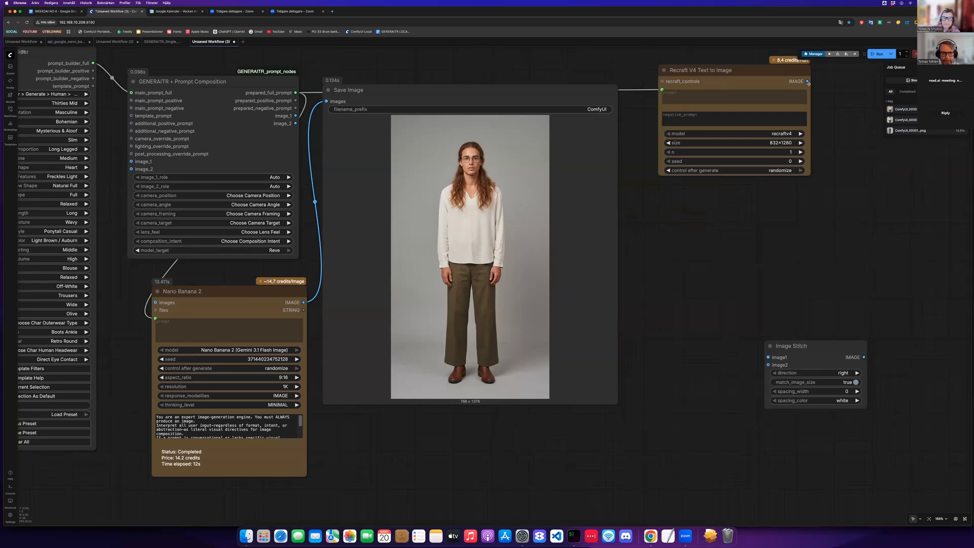
pyautogui.moveTo(303, 302); pyautogui.dragTo(773, 362)
pyautogui.moveTo(807, 81); pyautogui.dragTo(769, 364)
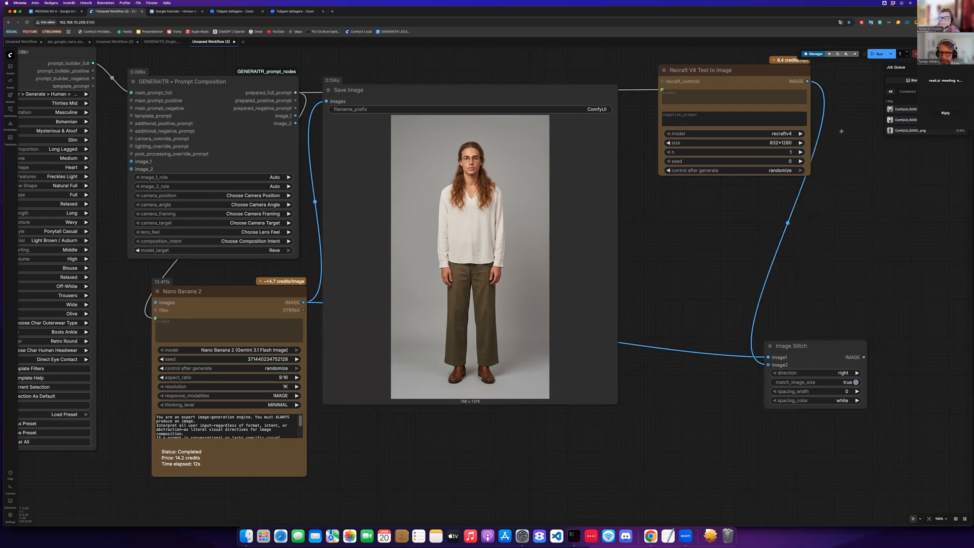
# - Duplicate the Save Image node and connect the Recraft image output to the copy
pyautogui.moveTo(824, 147); pyautogui.dragTo(686, 224)
pyautogui.click(431, 168)
pyautogui.press('super+c')
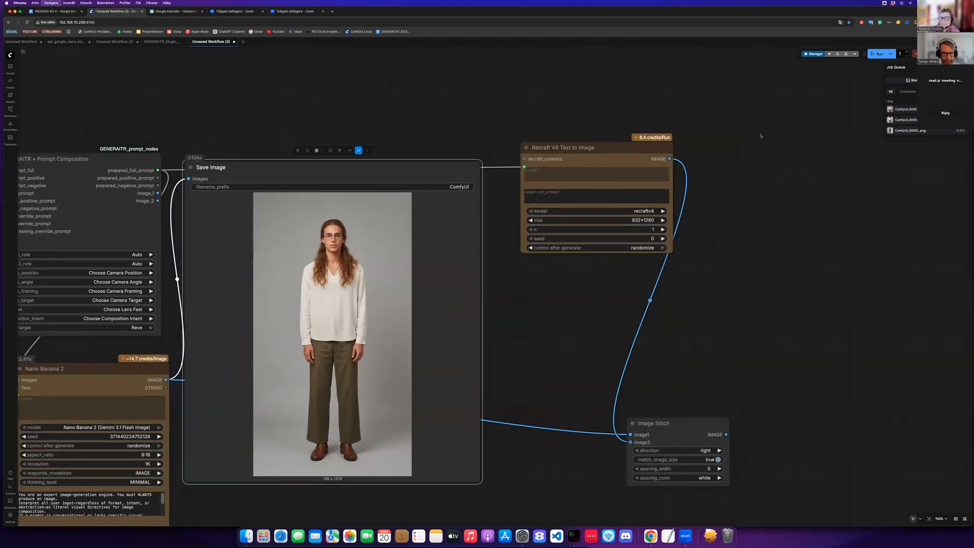
pyautogui.press('super+v')
pyautogui.moveTo(437, 169); pyautogui.dragTo(782, 117)
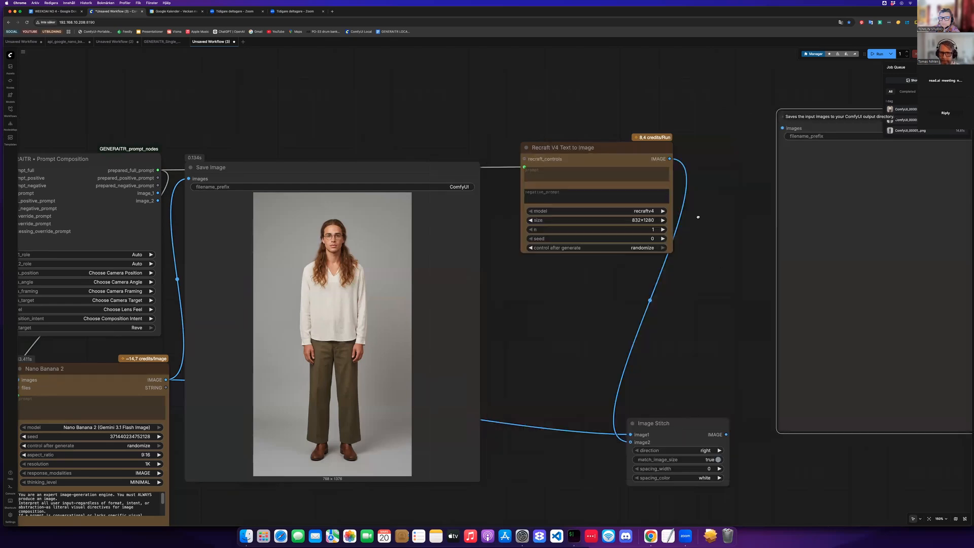
pyautogui.moveTo(669, 159); pyautogui.dragTo(783, 128)
# - Add another Save Image node and connect the Image Stitch output to it
pyautogui.scroll(-5, 485, 178)
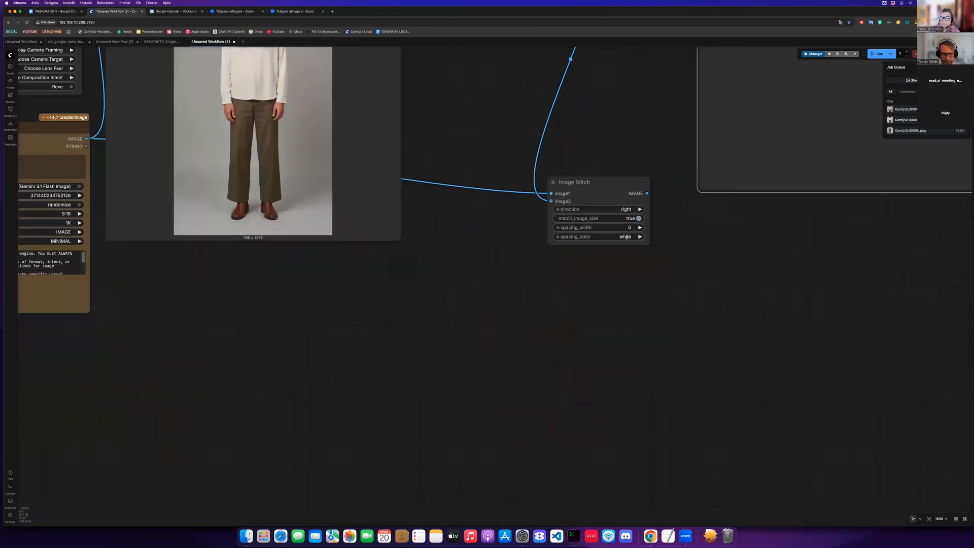
pyautogui.doubleClick(650, 197)
pyautogui.write('save')
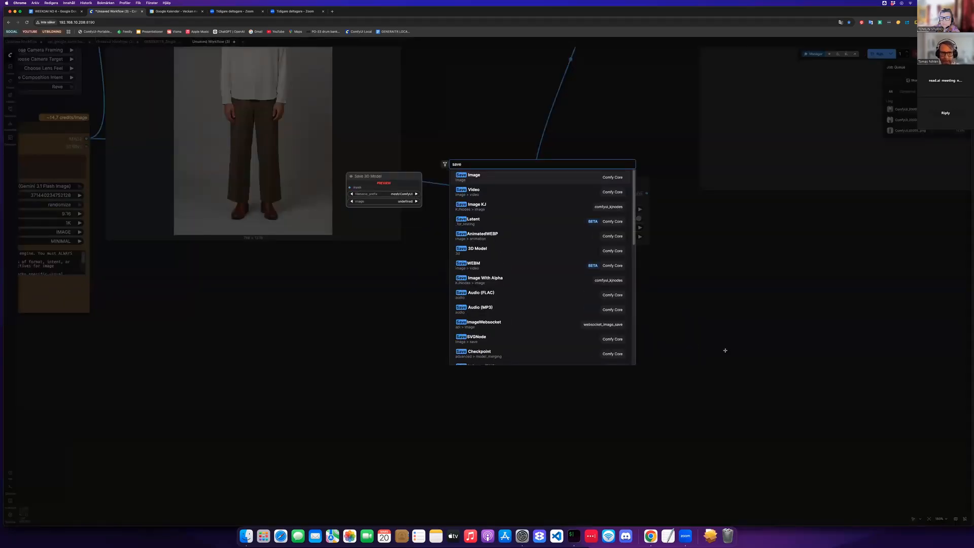
pyautogui.press('Return')
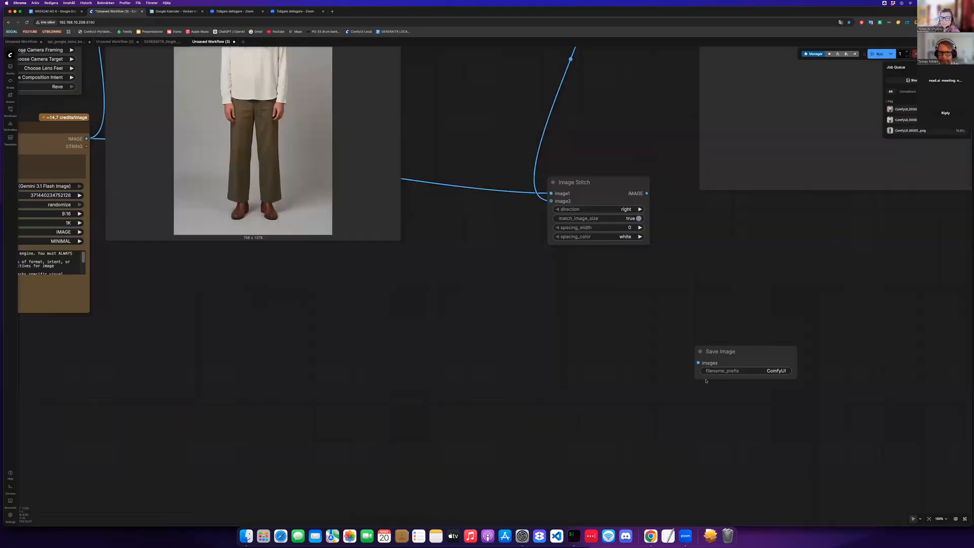
pyautogui.moveTo(646, 193); pyautogui.dragTo(494, 319)
pyautogui.scroll(-2, 311, 404)
pyautogui.moveTo(282, 335); pyautogui.dragTo(300, 398)
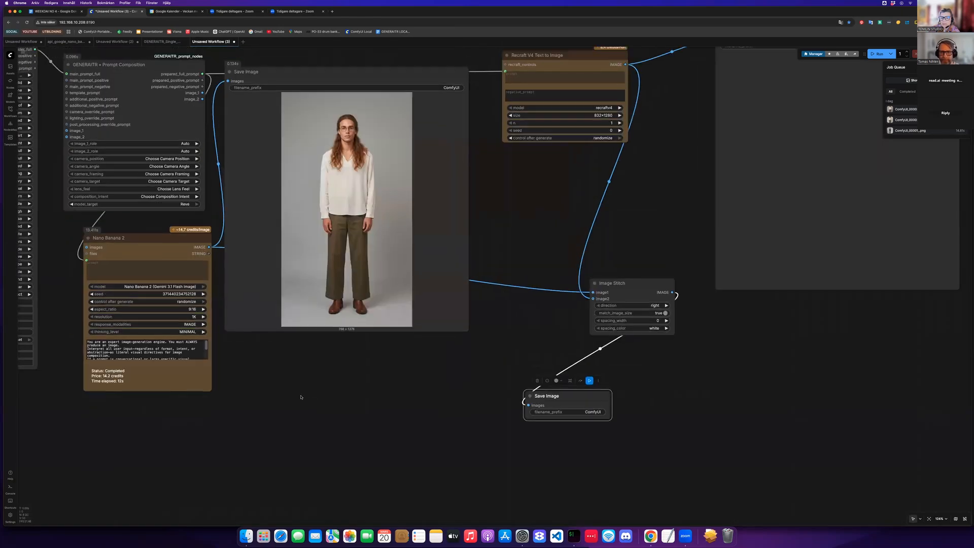
pyautogui.moveTo(439, 498); pyautogui.dragTo(397, 513)
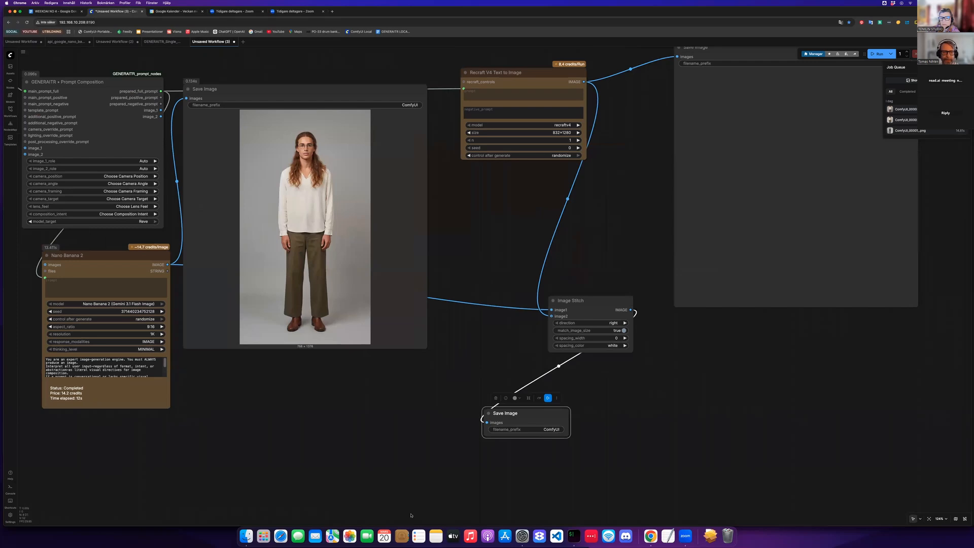
pyautogui.scroll(4, 397, 513)
pyautogui.scroll(5, 297, 396)
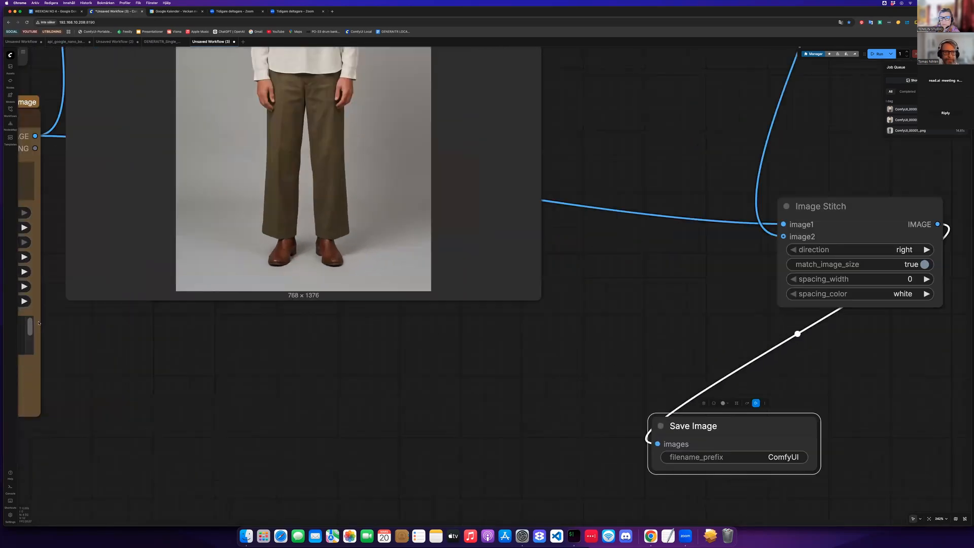
pyautogui.moveTo(267, 282); pyautogui.dragTo(371, 411)
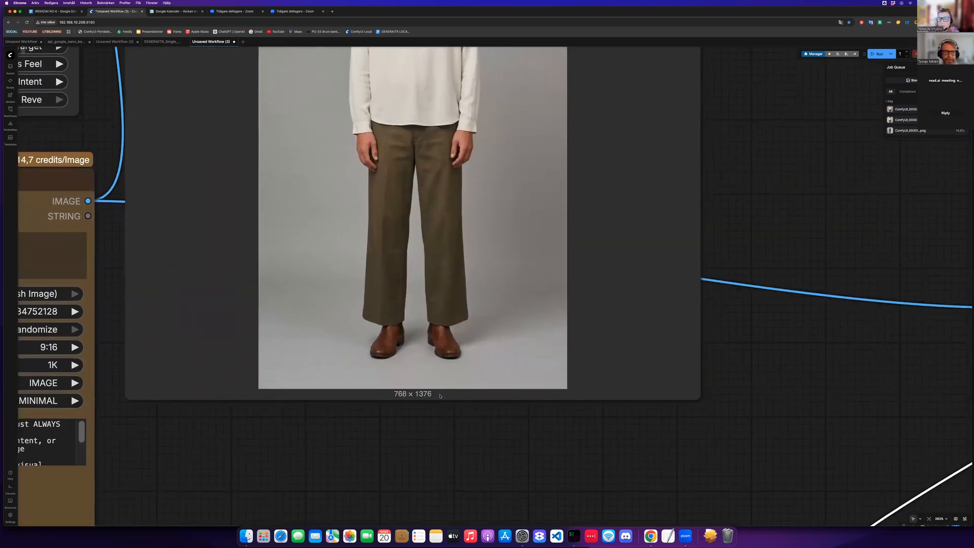
pyautogui.scroll(-3, 463, 378)
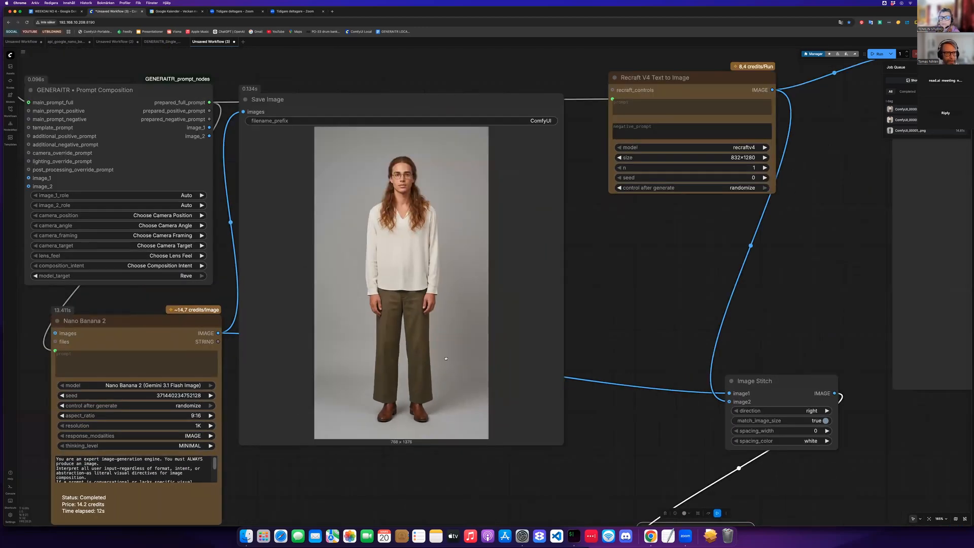
pyautogui.moveTo(444, 380); pyautogui.dragTo(666, 471)
pyautogui.hscroll(-5, 439, 416)
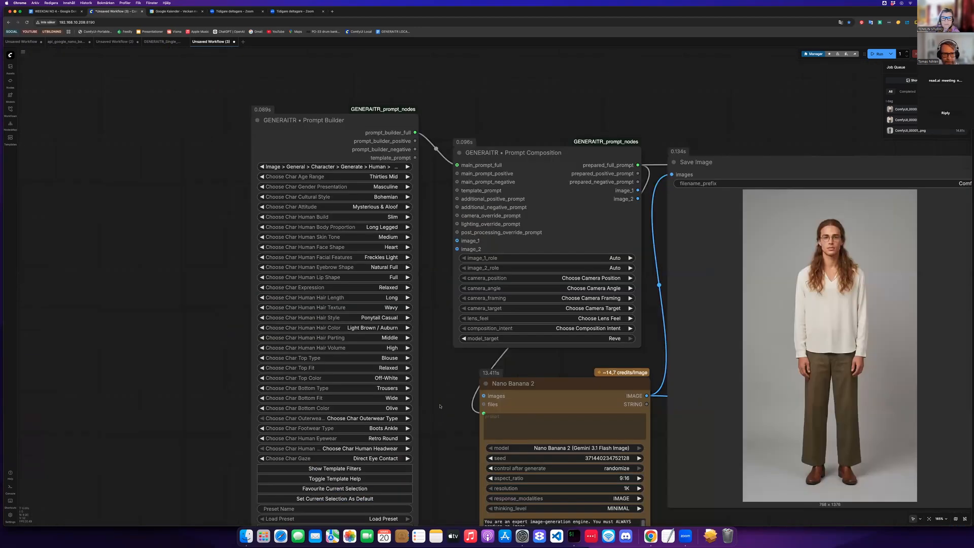
pyautogui.scroll(-2, 452, 409)
pyautogui.scroll(-3, 487, 452)
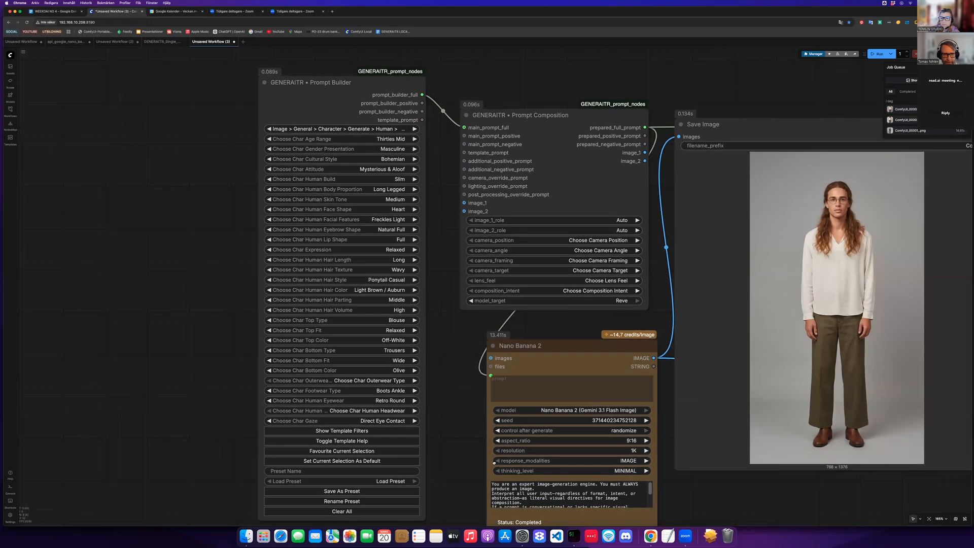
# - Set the character's cultural style to Urban Streetwear in the Prompt Builder
pyautogui.scroll(2, 492, 415)
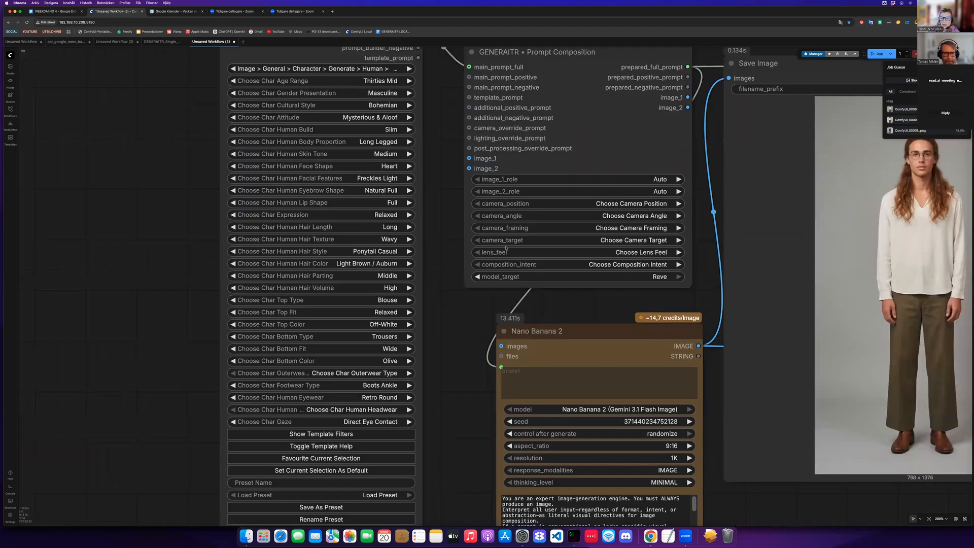
pyautogui.scroll(3, 506, 248)
pyautogui.scroll(2, 415, 209)
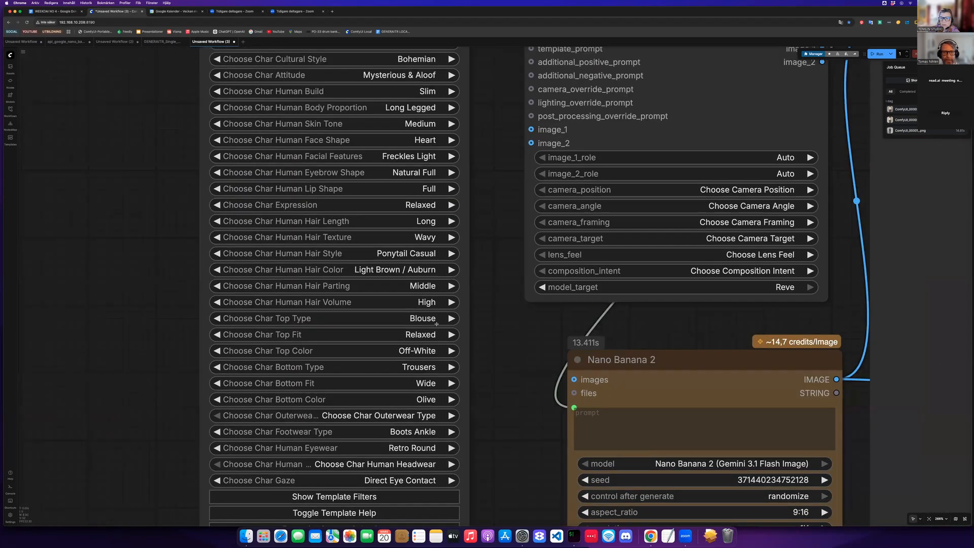
pyautogui.scroll(6, 456, 343)
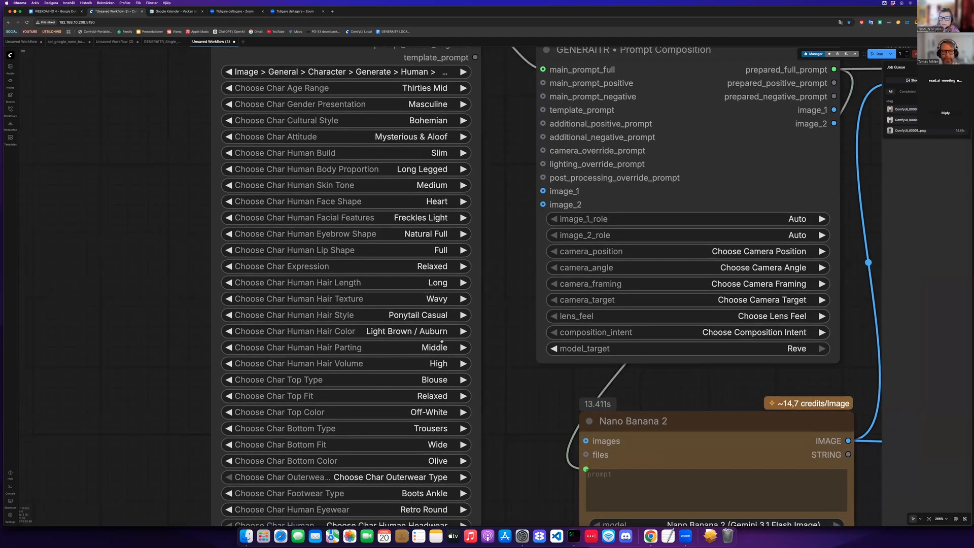
pyautogui.scroll(2, 372, 322)
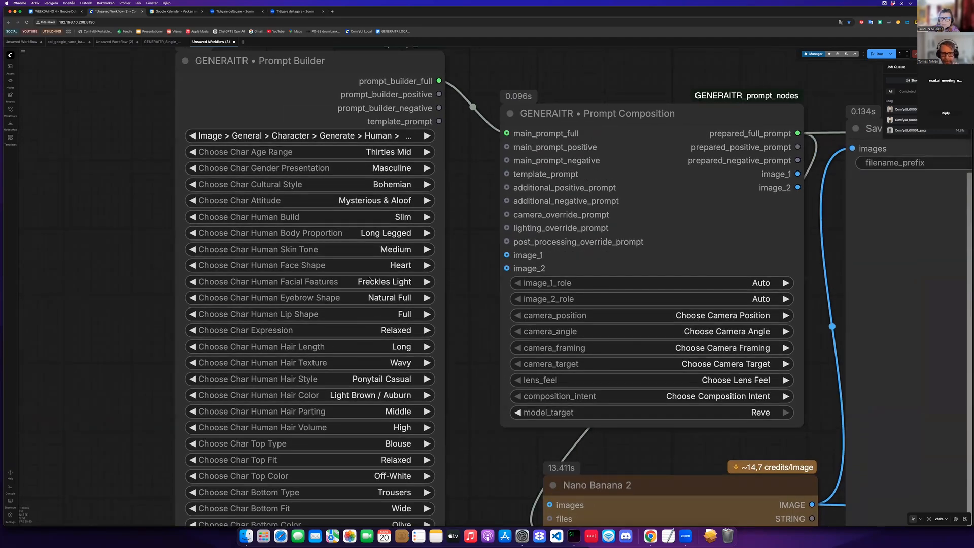
pyautogui.scroll(-5, 365, 243)
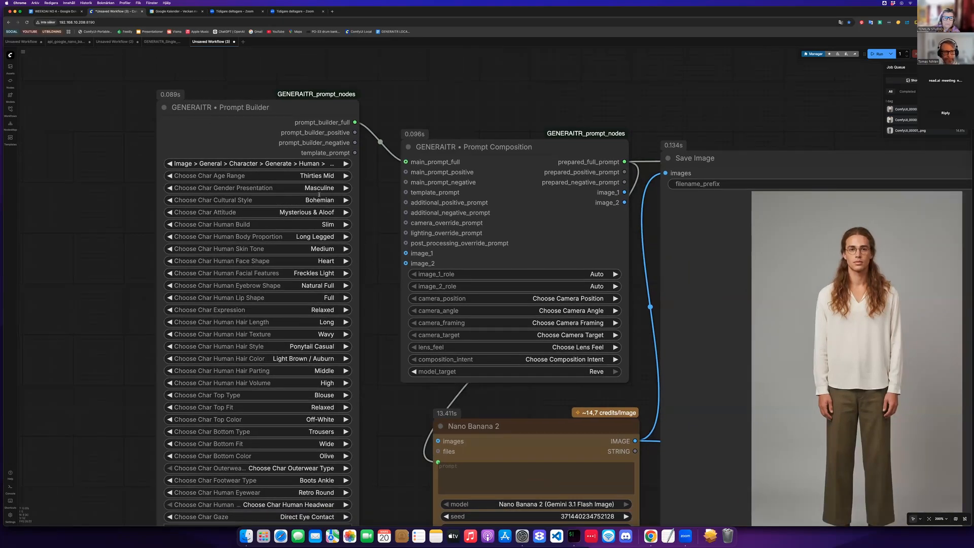
pyautogui.scroll(-2, 334, 241)
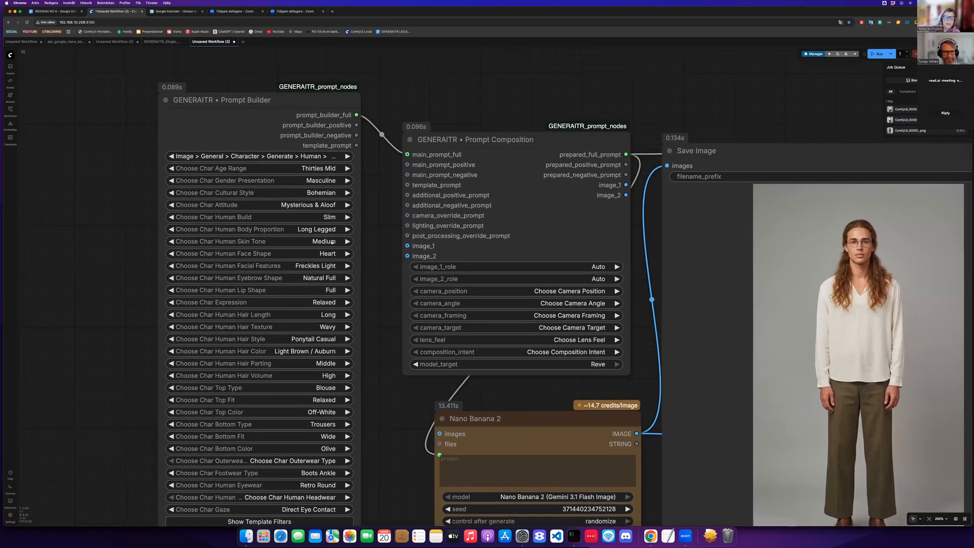
pyautogui.click(314, 193)
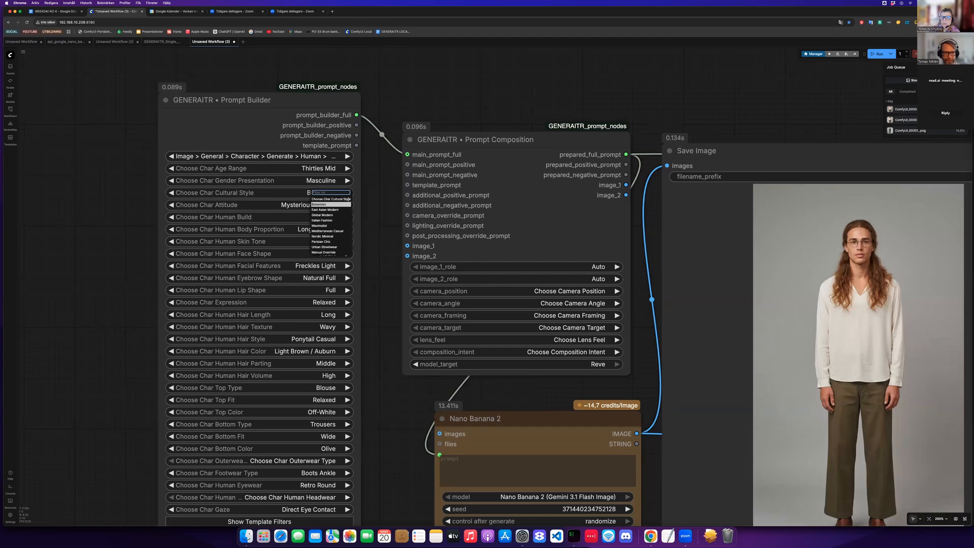
pyautogui.click(325, 247)
# - Set the character's attitude to Fierce & Intense
pyautogui.scroll(-1, 307, 174)
pyautogui.scroll(-2, 307, 174)
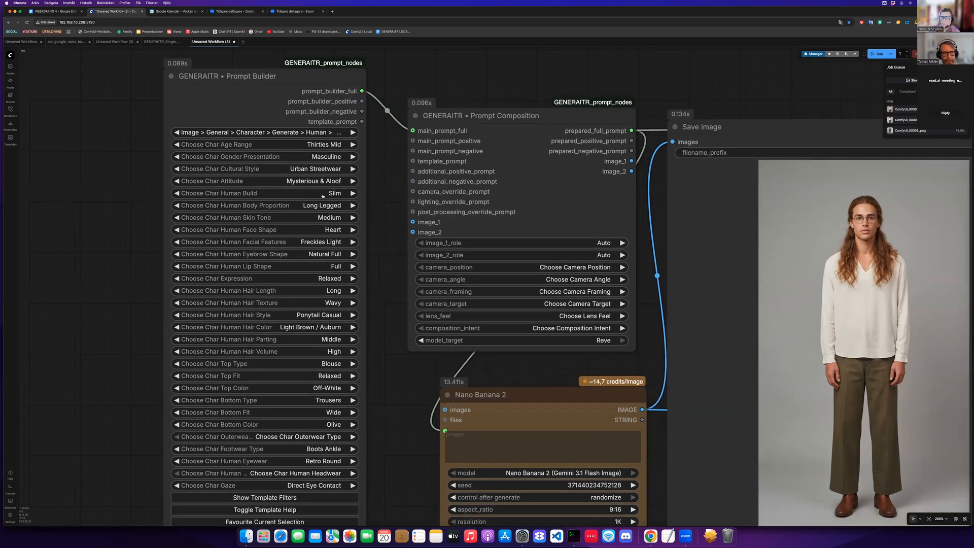
pyautogui.scroll(-1, 358, 410)
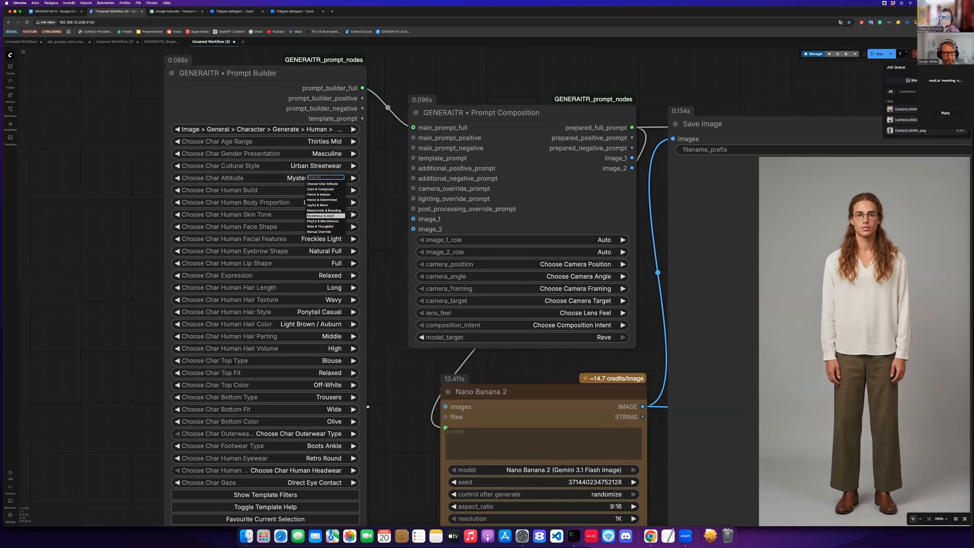
pyautogui.click(318, 194)
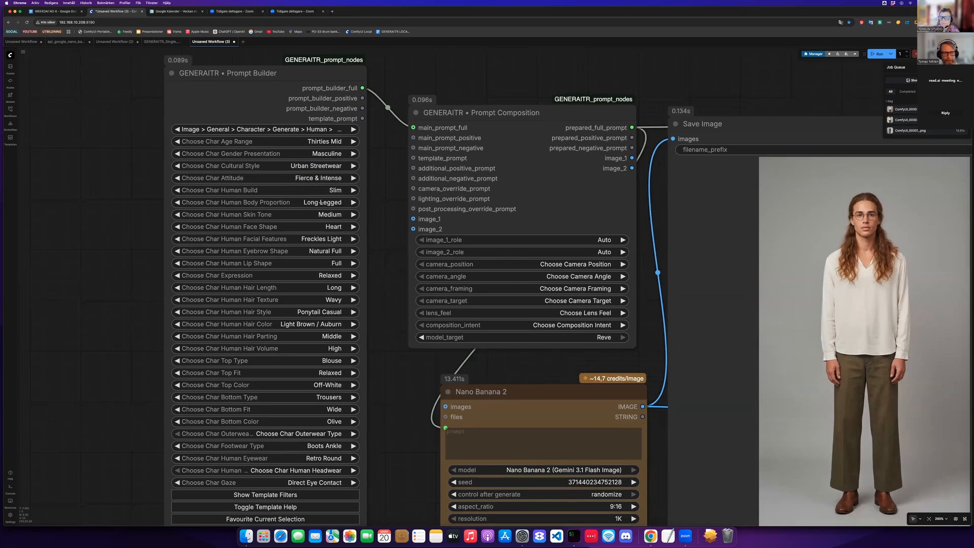
# - Set the character's hair length to Short in the Prompt Builder
pyautogui.scroll(-5, 368, 259)
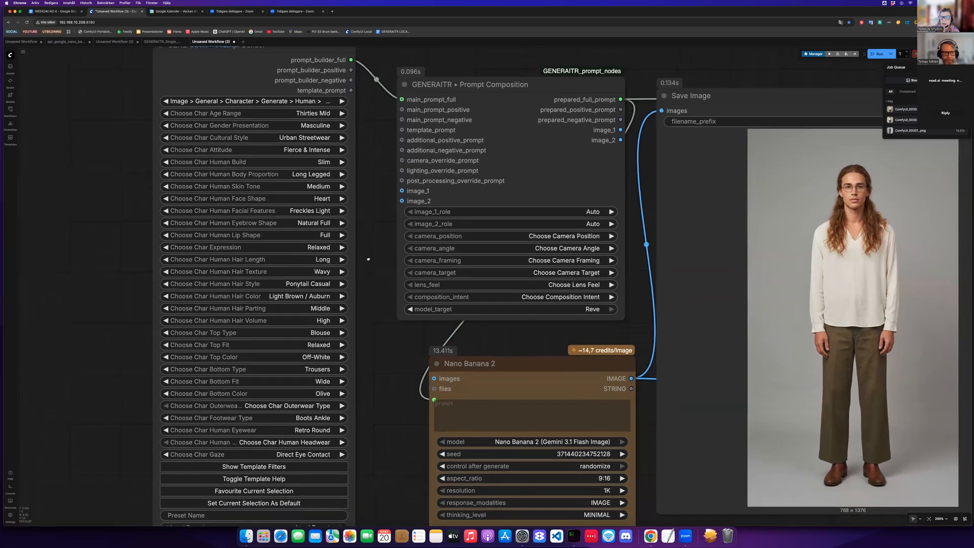
pyautogui.scroll(-1, 368, 259)
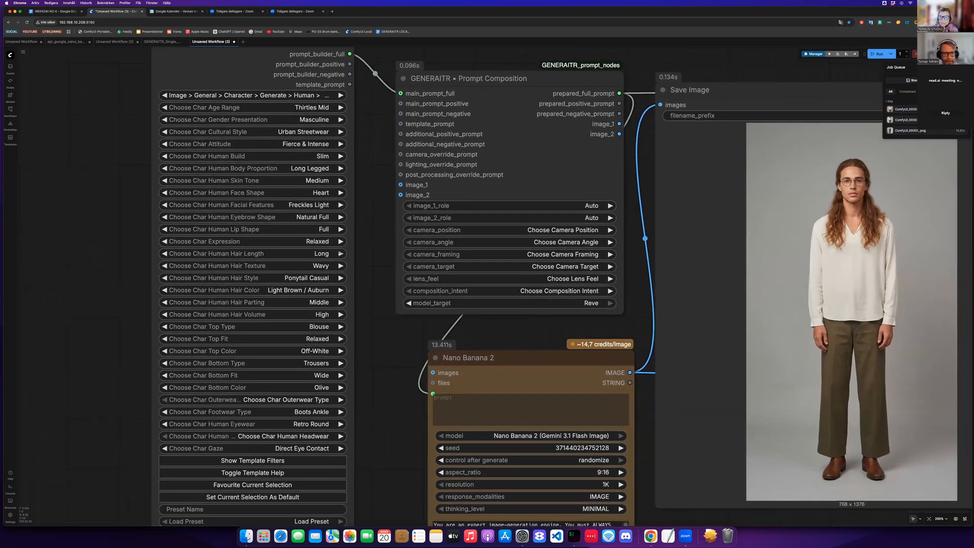
pyautogui.scroll(-3, 382, 260)
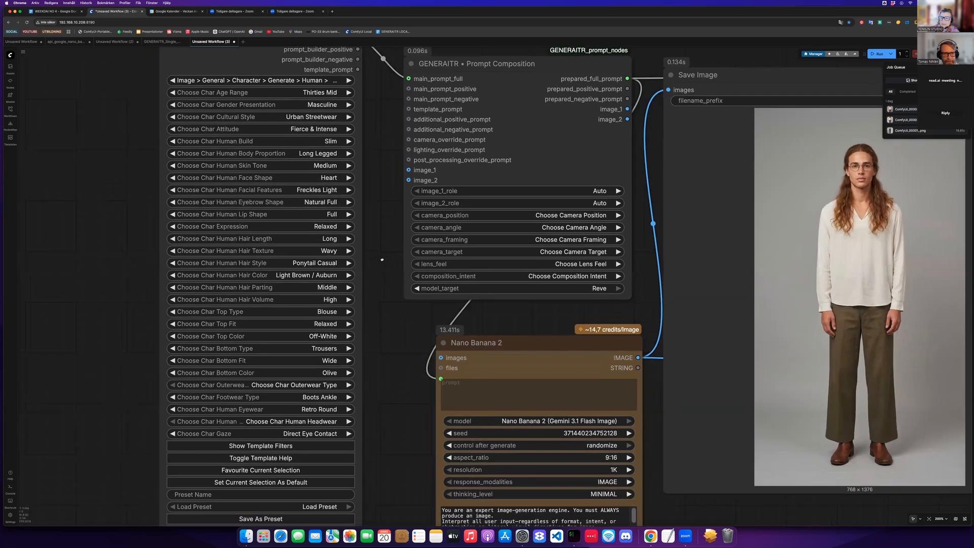
pyautogui.scroll(-2, 382, 260)
pyautogui.click(327, 231)
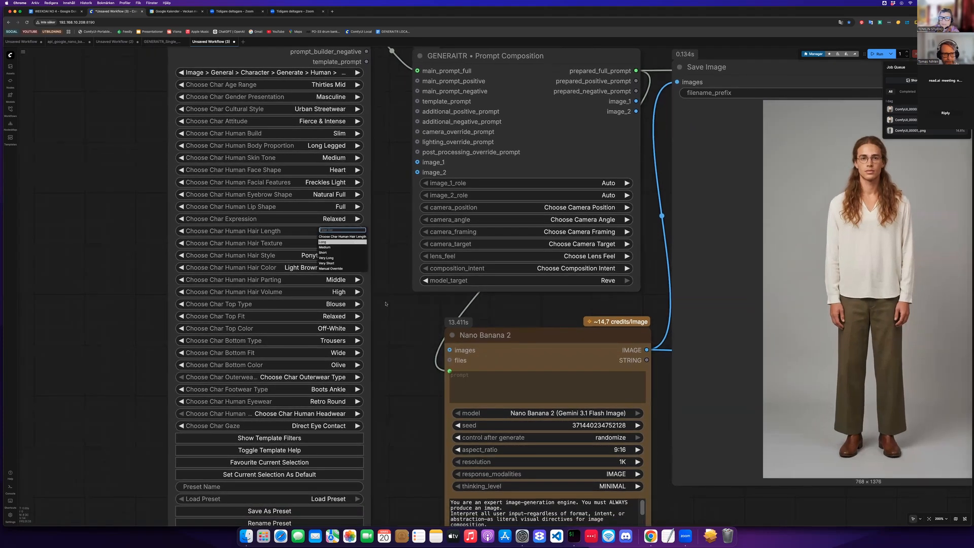
pyautogui.click(350, 252)
# - Set the character's hair style to Buzz Cut
pyautogui.scroll(-1, 336, 243)
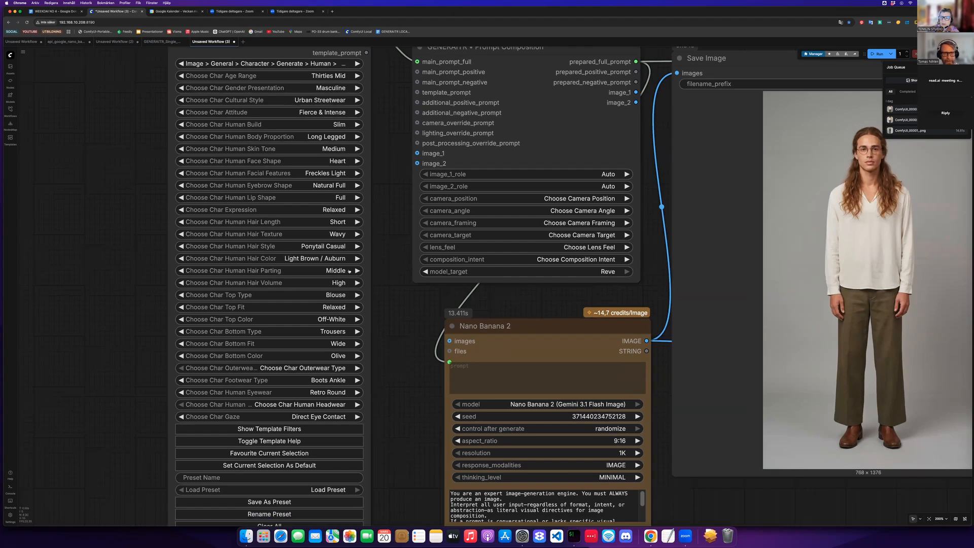
pyautogui.scroll(-1, 346, 255)
pyautogui.click(340, 239)
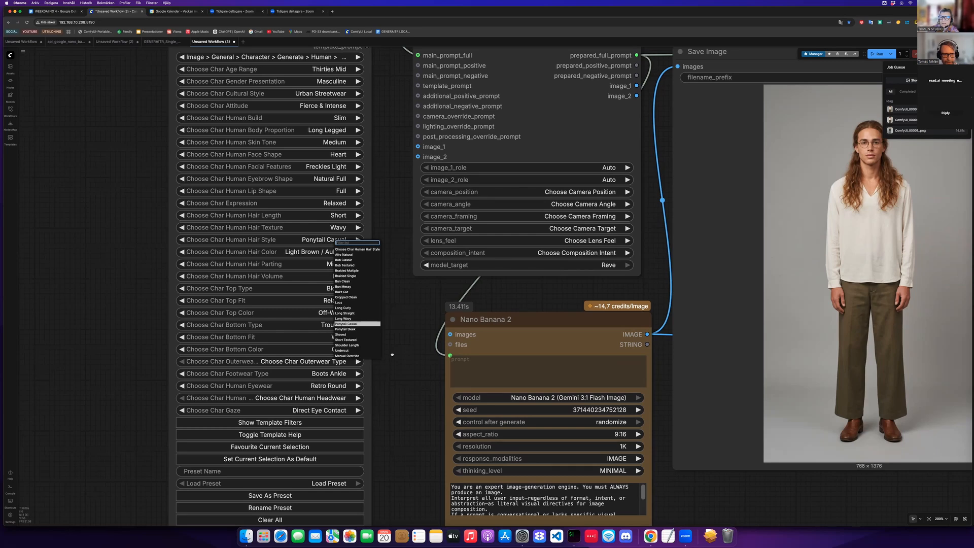
pyautogui.click(342, 292)
pyautogui.moveTo(393, 353); pyautogui.dragTo(398, 339)
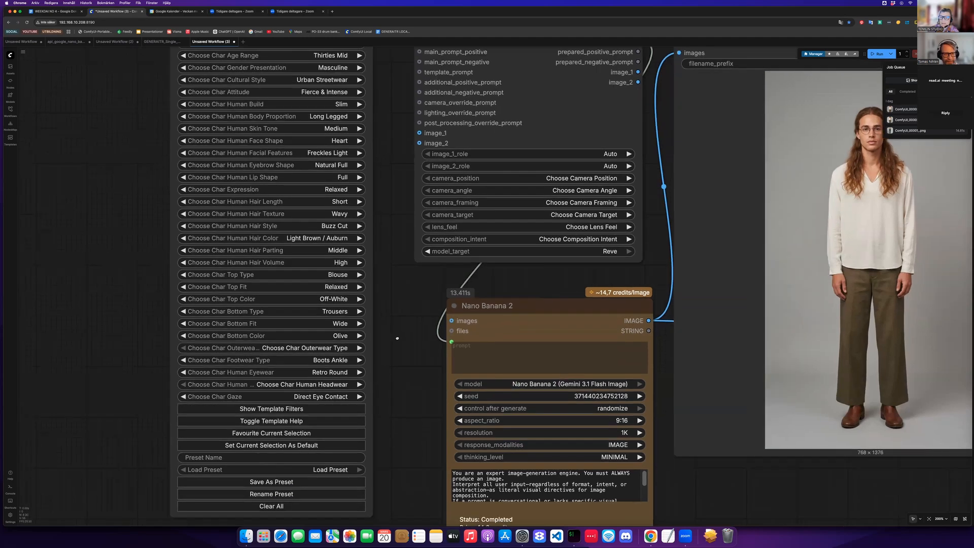
# - Set the character's facial features to Nose Piercing
pyautogui.scroll(-3, 376, 326)
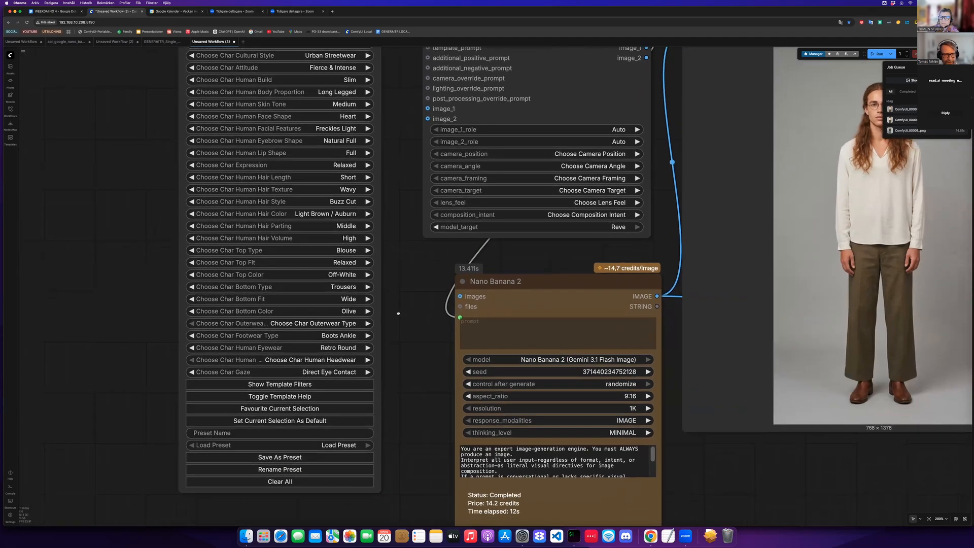
pyautogui.scroll(-1, 401, 327)
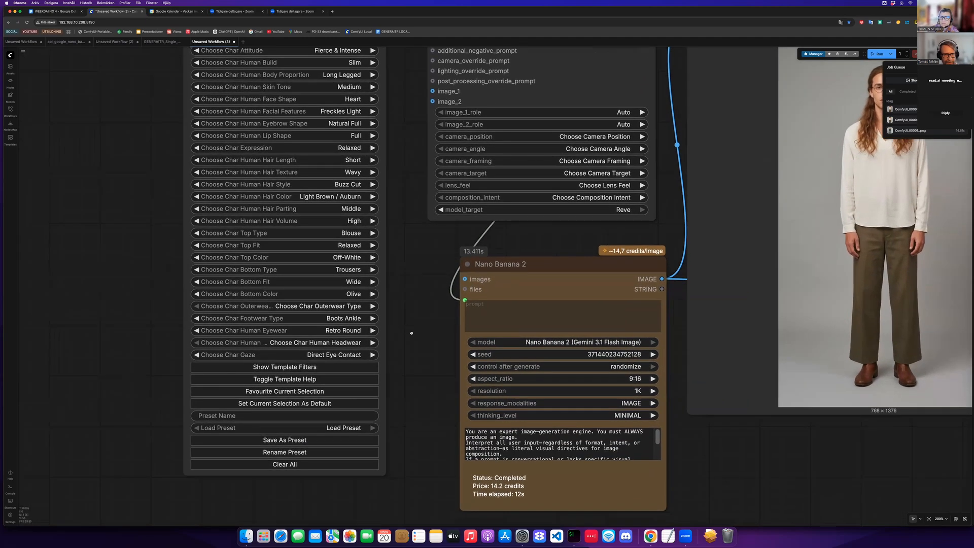
pyautogui.scroll(2, 348, 386)
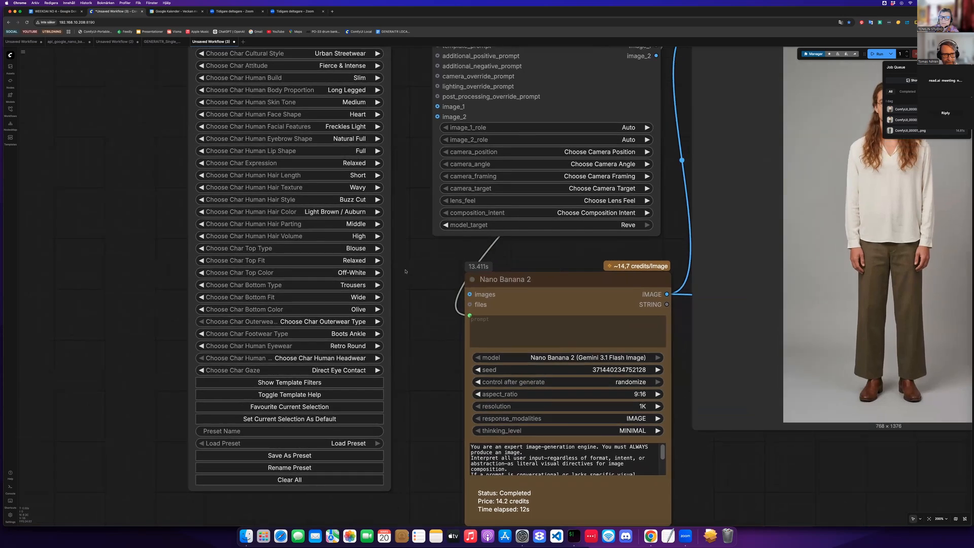
pyautogui.scroll(1, 402, 284)
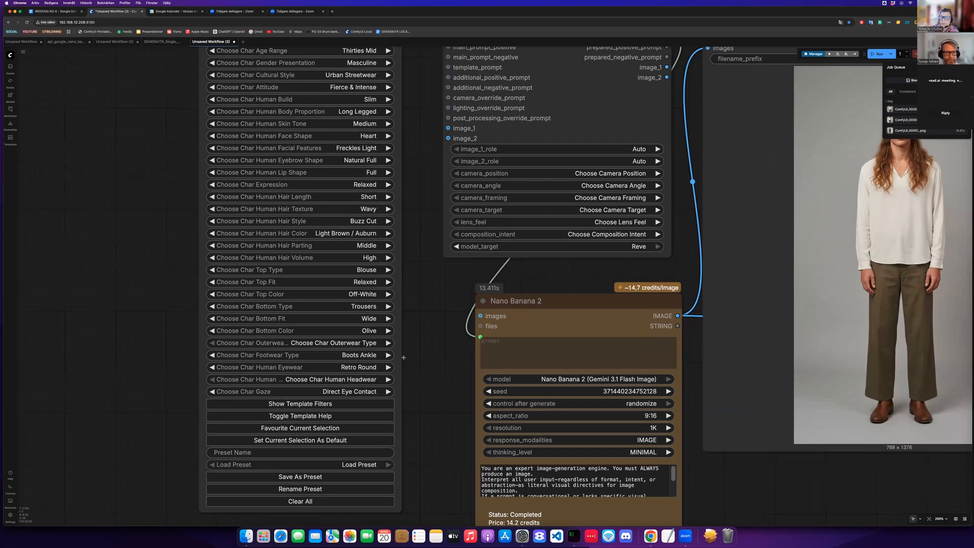
pyautogui.scroll(3, 403, 357)
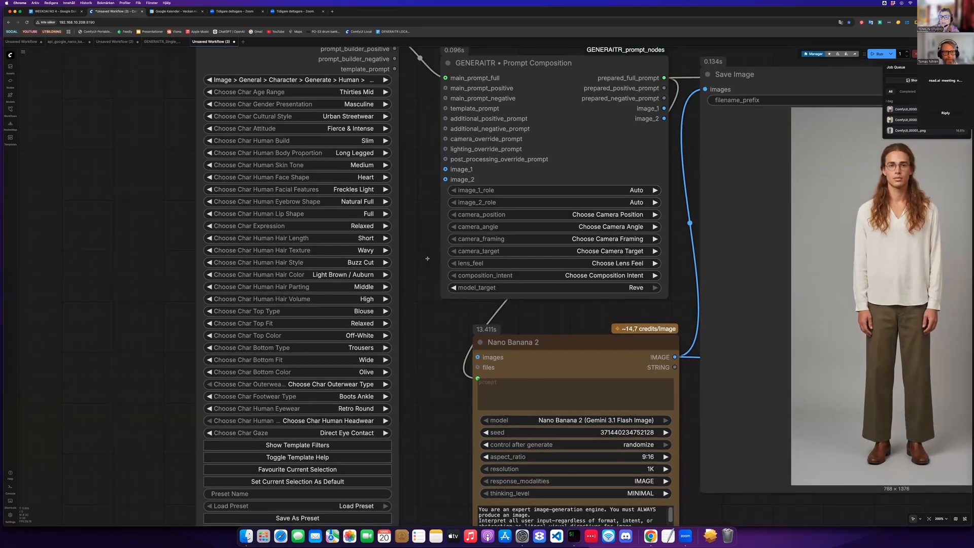
pyautogui.scroll(3, 427, 259)
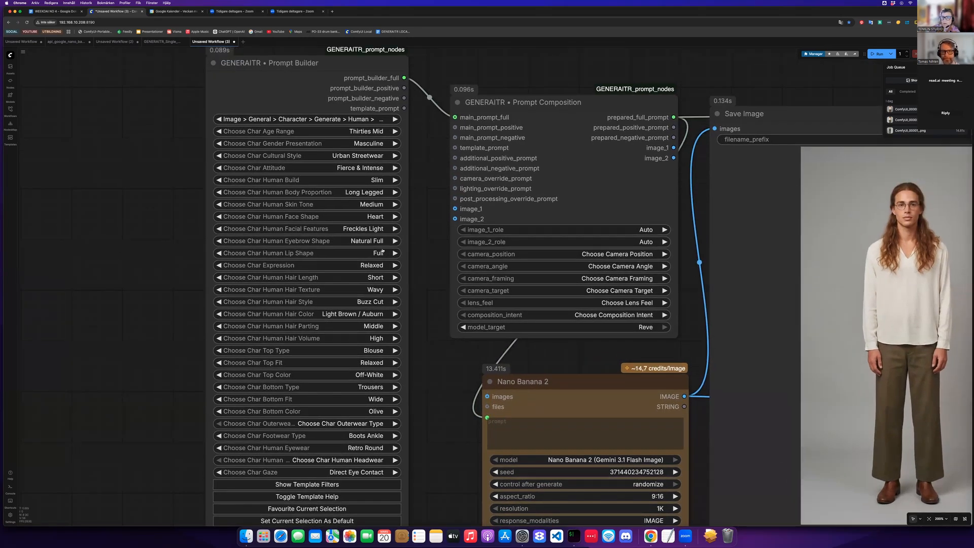
pyautogui.scroll(1, 390, 274)
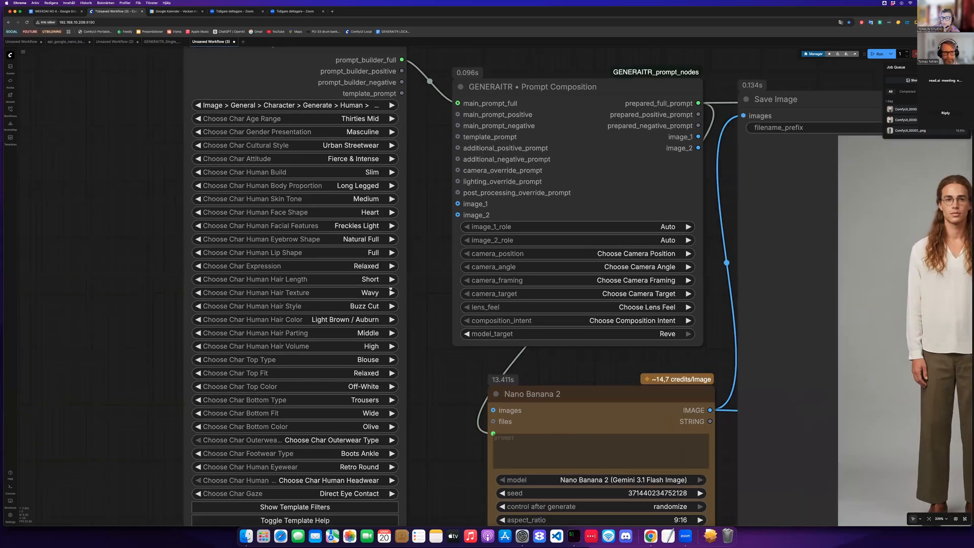
pyautogui.click(374, 229)
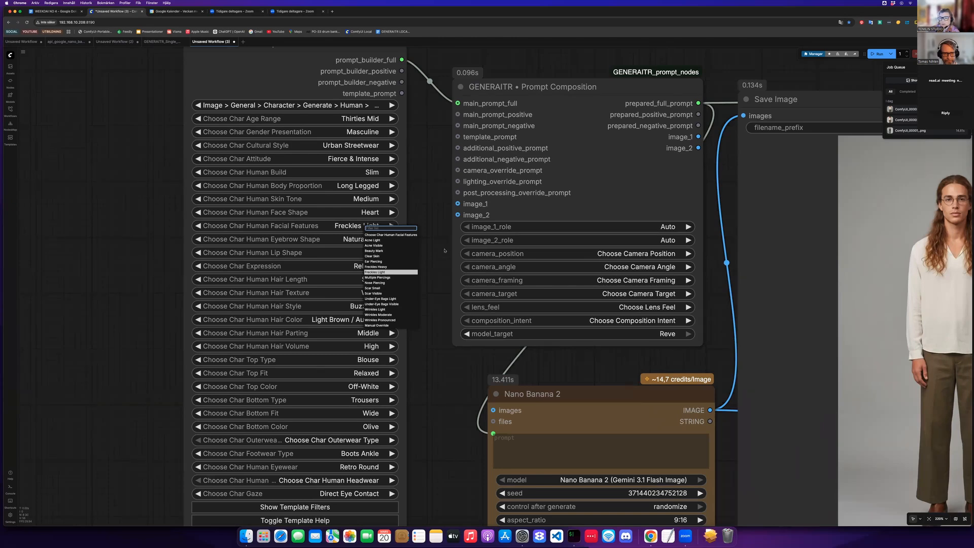
pyautogui.click(374, 283)
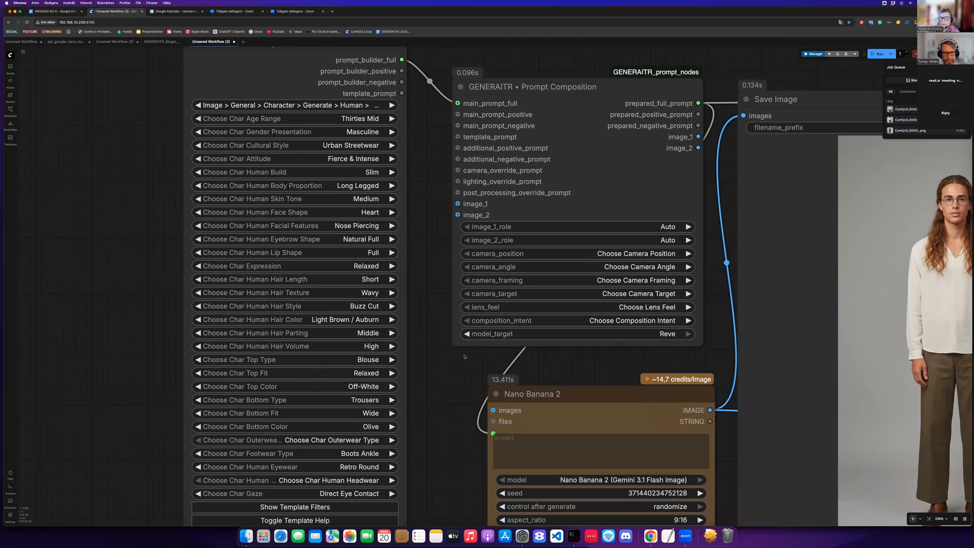
pyautogui.moveTo(464, 363); pyautogui.dragTo(476, 352)
pyautogui.hscroll(-2, 481, 400)
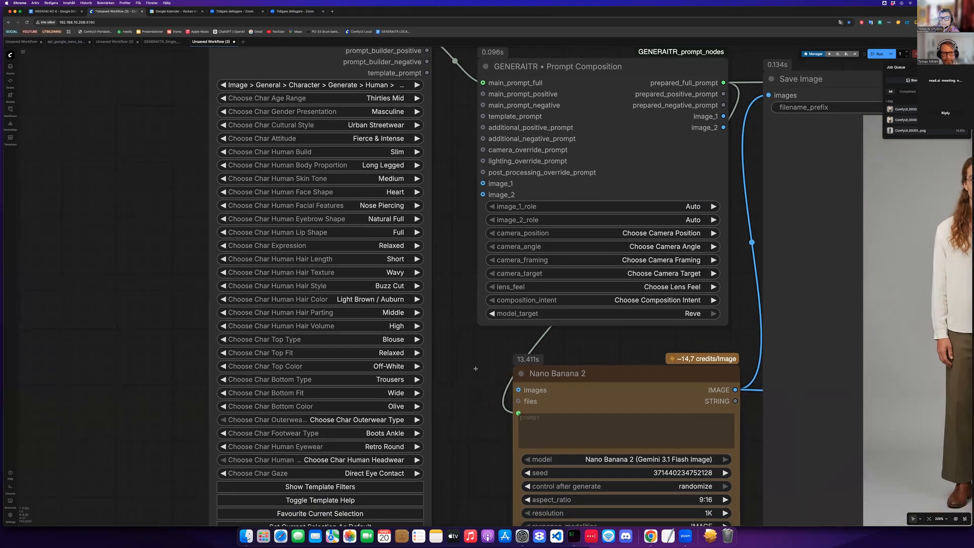
pyautogui.hscroll(-3, 466, 181)
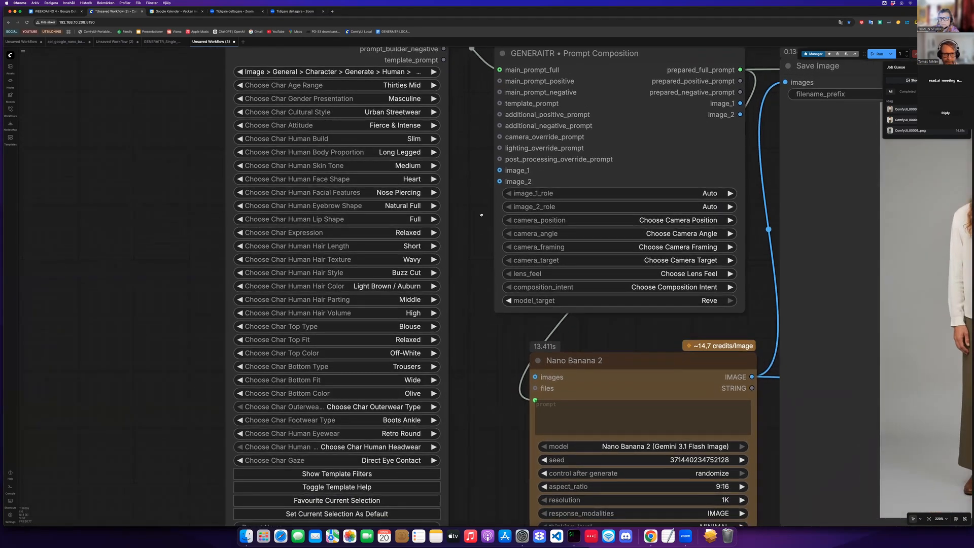
pyautogui.scroll(3, 466, 180)
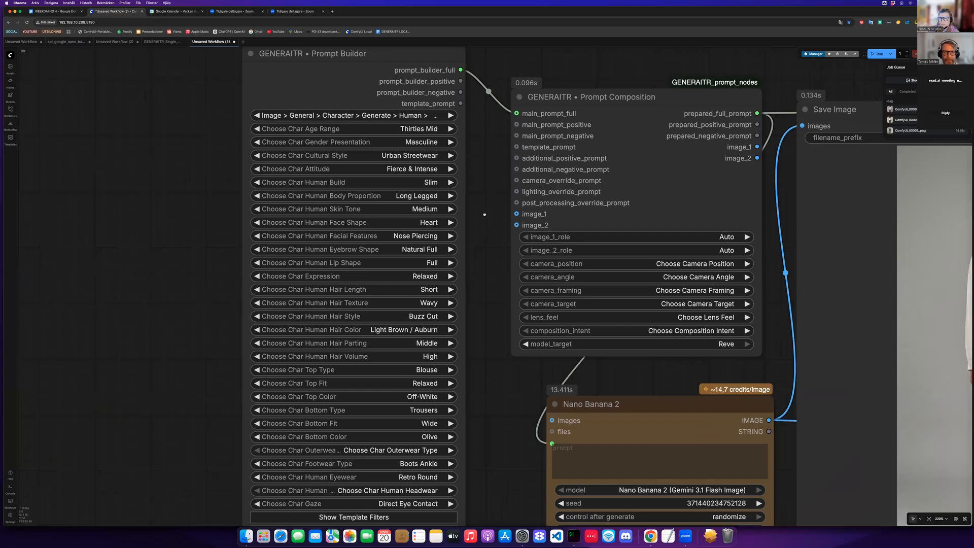
pyautogui.scroll(-3, 486, 235)
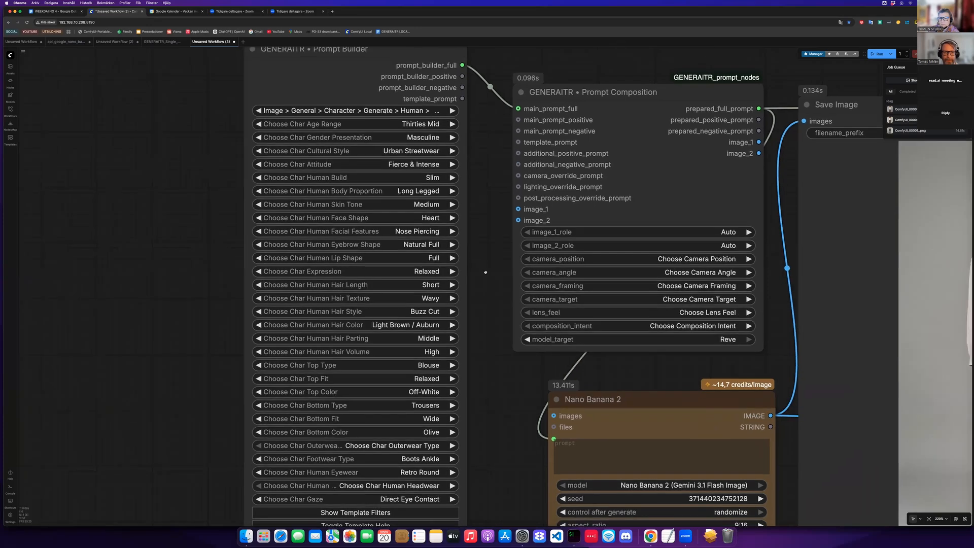
pyautogui.scroll(-5, 486, 299)
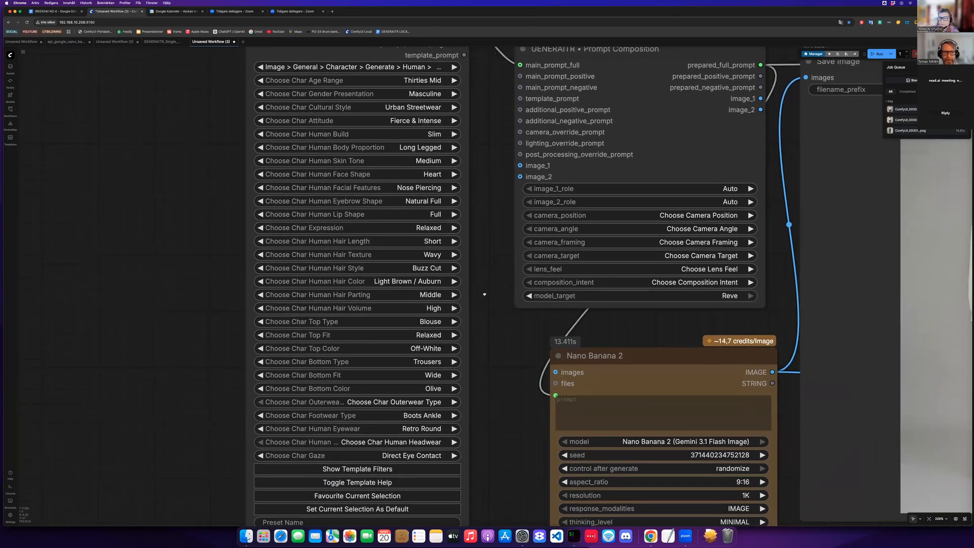
pyautogui.scroll(-1, 481, 298)
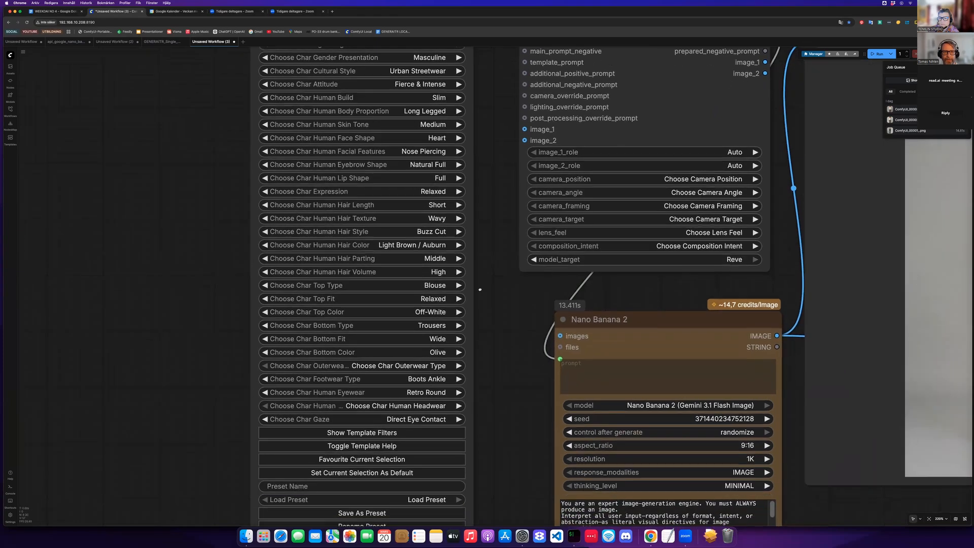
pyautogui.scroll(-4, 479, 278)
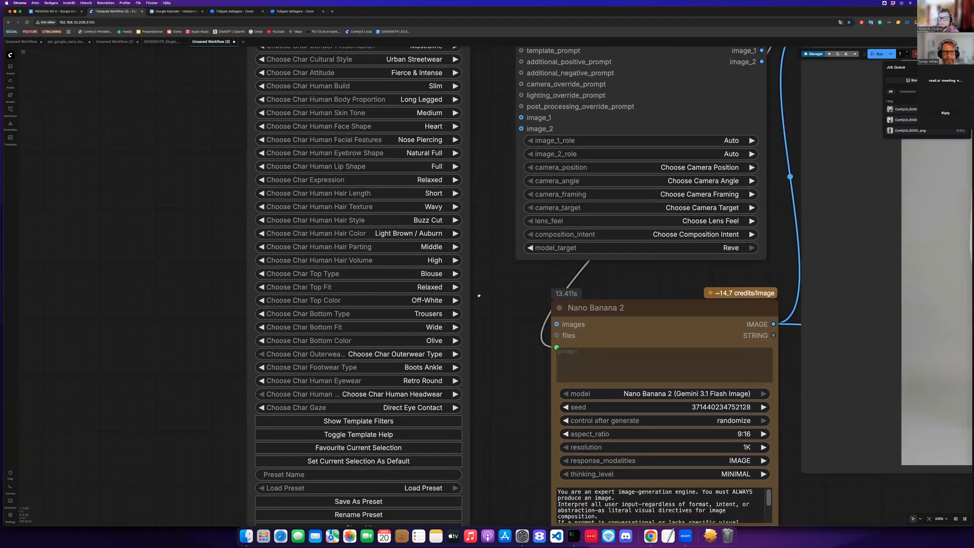
pyautogui.scroll(-1, 477, 312)
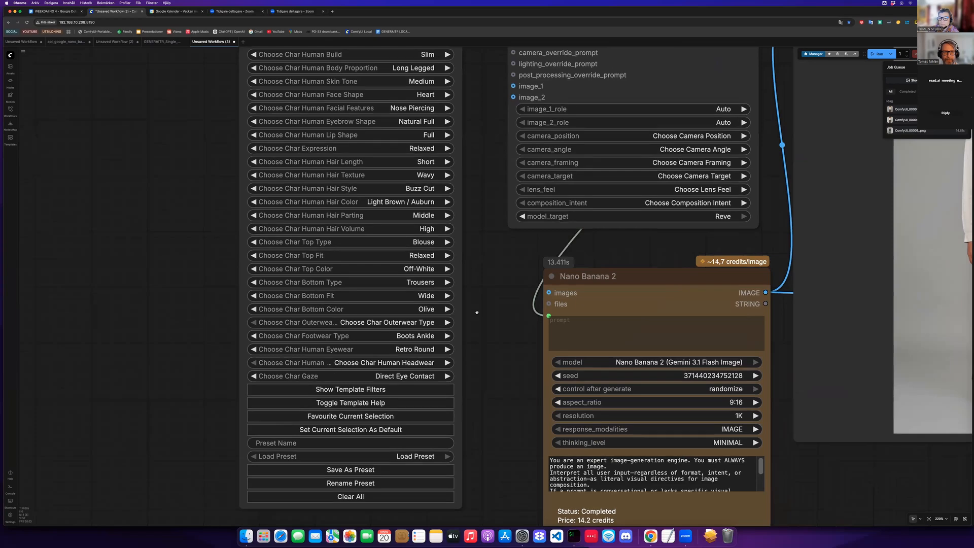
pyautogui.scroll(-2, 467, 322)
pyautogui.scroll(3, 471, 330)
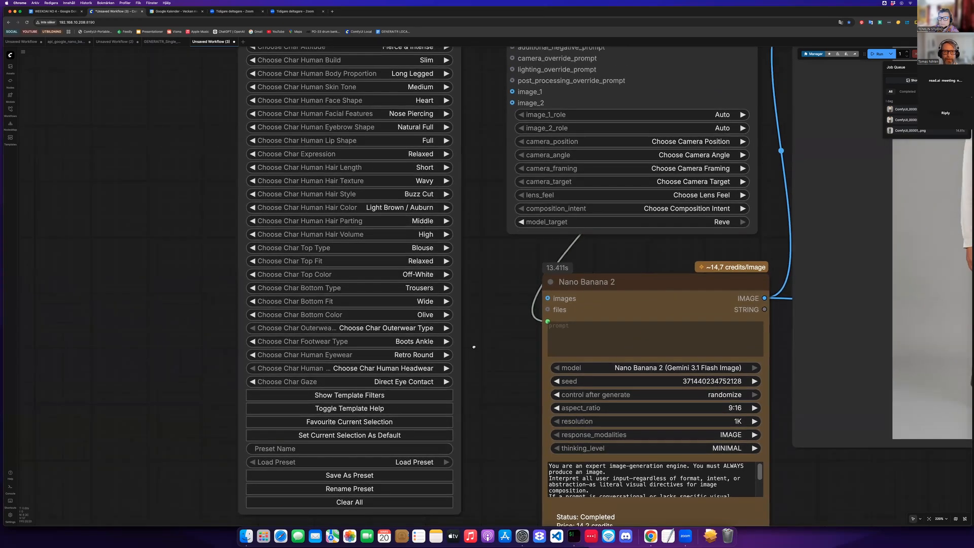
pyautogui.scroll(-1, 471, 335)
pyautogui.scroll(2, 474, 340)
pyautogui.hscroll(2, 475, 339)
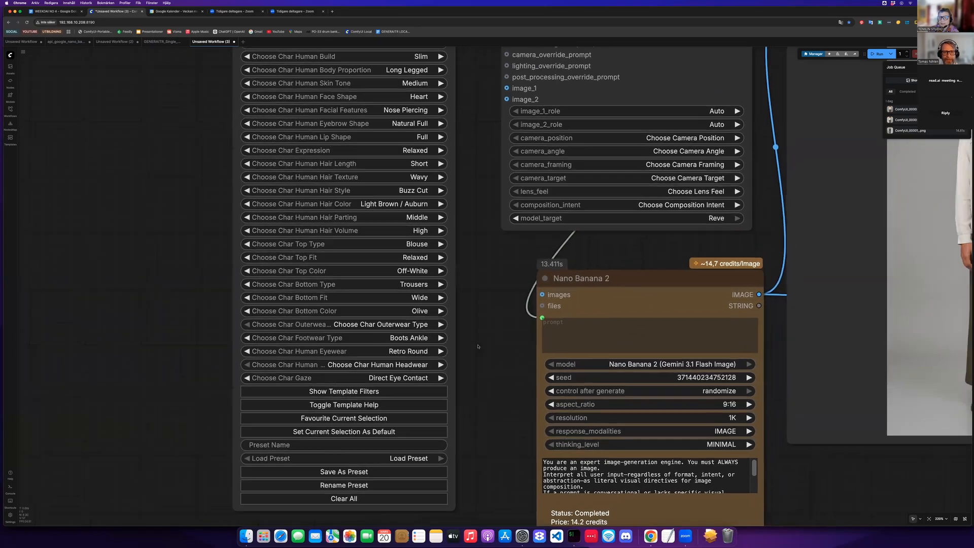
pyautogui.scroll(-3, 476, 345)
pyautogui.hscroll(1, 477, 347)
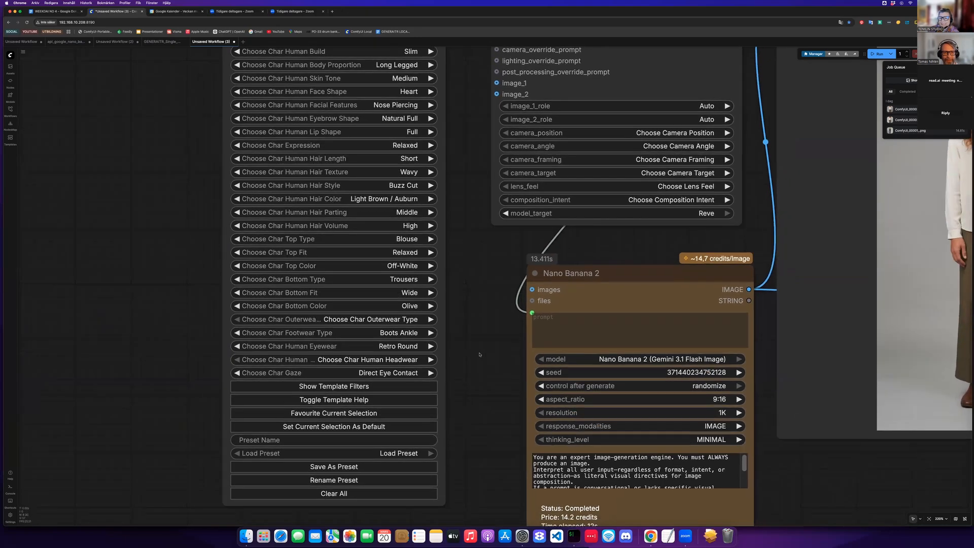
pyautogui.scroll(-2, 476, 347)
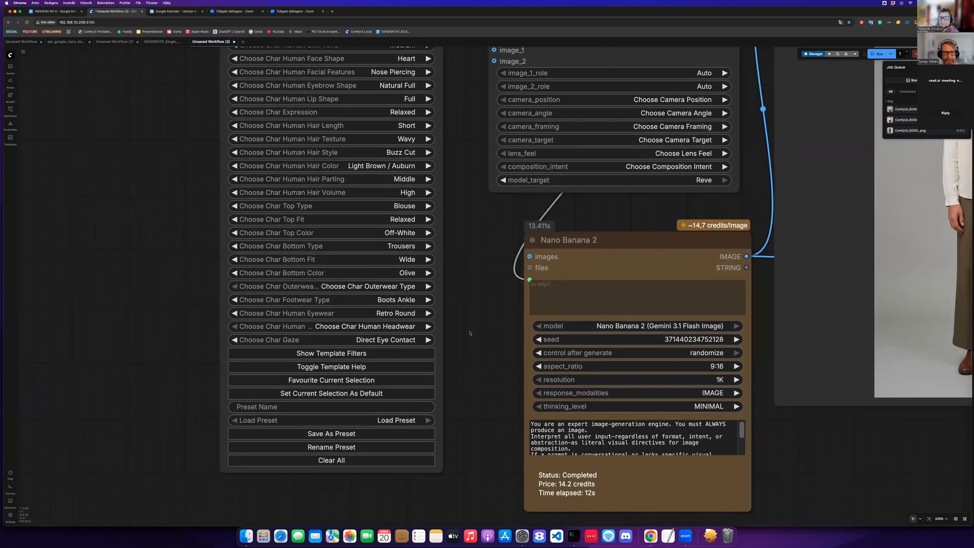
pyautogui.scroll(-2, 469, 333)
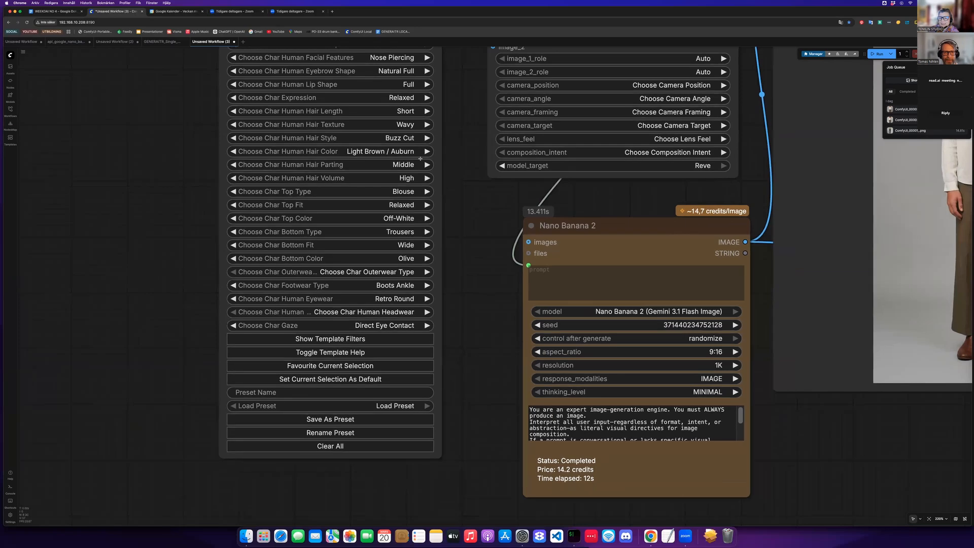
pyautogui.scroll(-1, 420, 159)
# - Set the character's top type to Hoodie
pyautogui.scroll(-2, 381, 180)
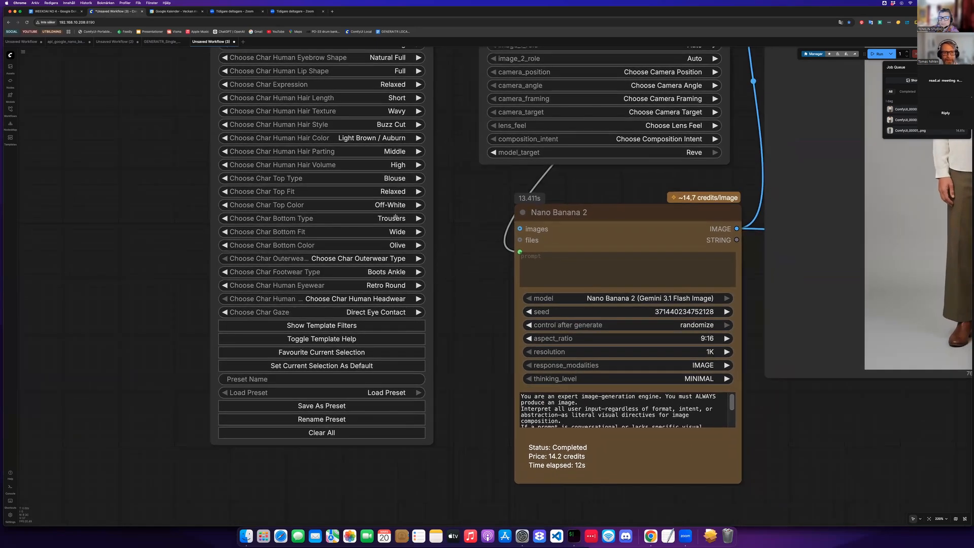
pyautogui.click(399, 178)
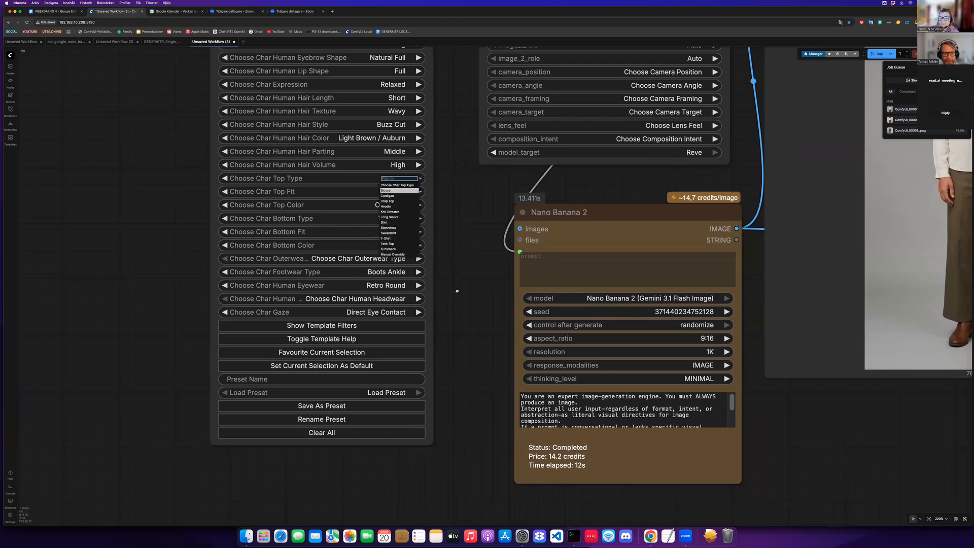
pyautogui.click(387, 206)
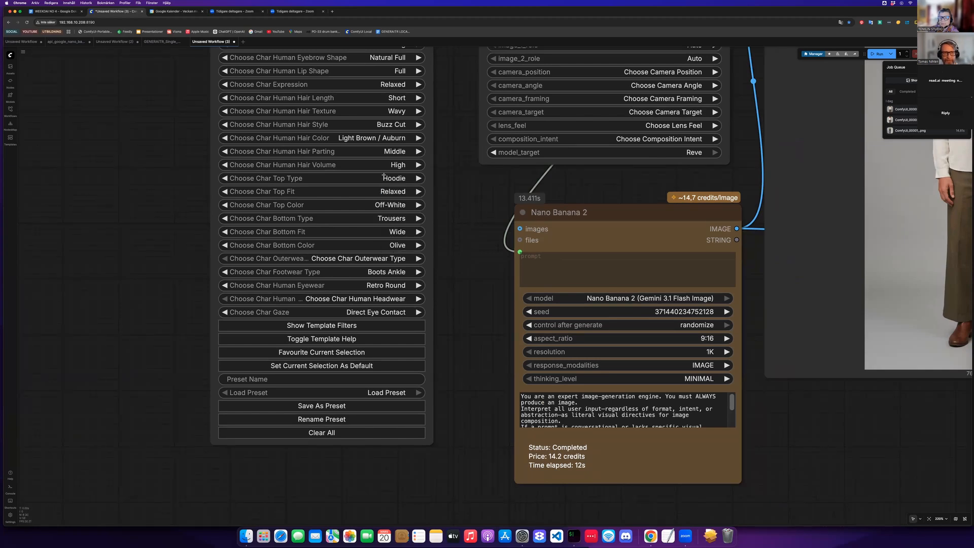
# - Set the character's top color to Dark Blue
pyautogui.scroll(-3, 384, 176)
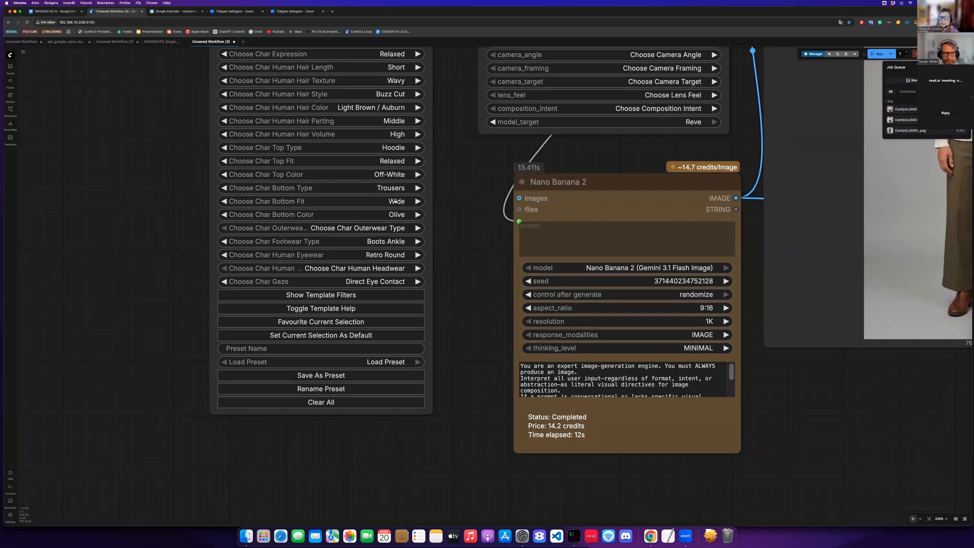
pyautogui.click(388, 174)
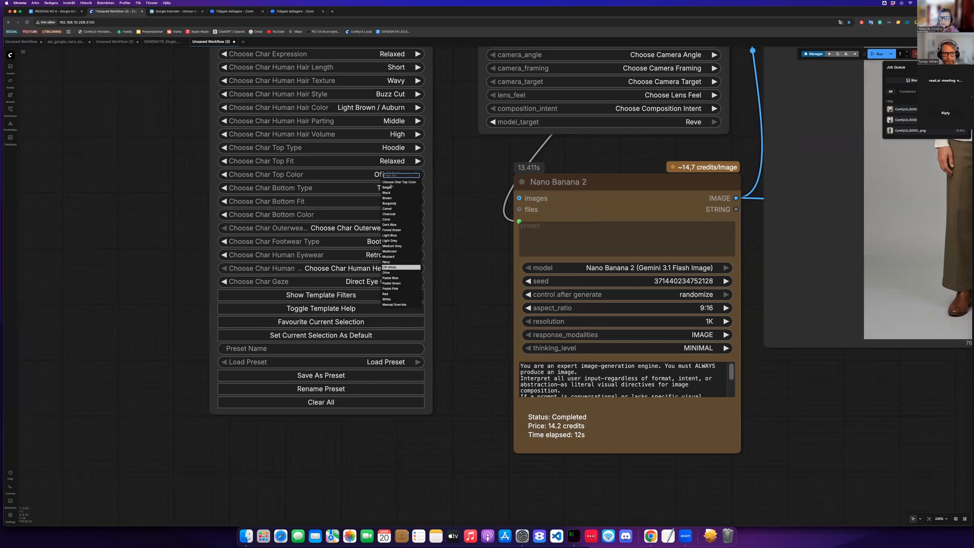
pyautogui.click(391, 224)
# - Set the character's bottom type to Jeans
pyautogui.click(395, 187)
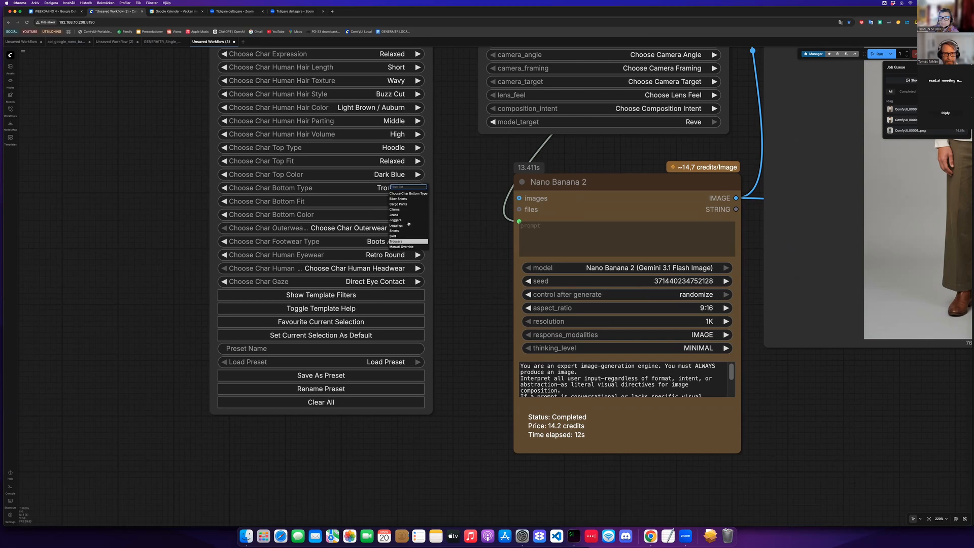
pyautogui.click(409, 218)
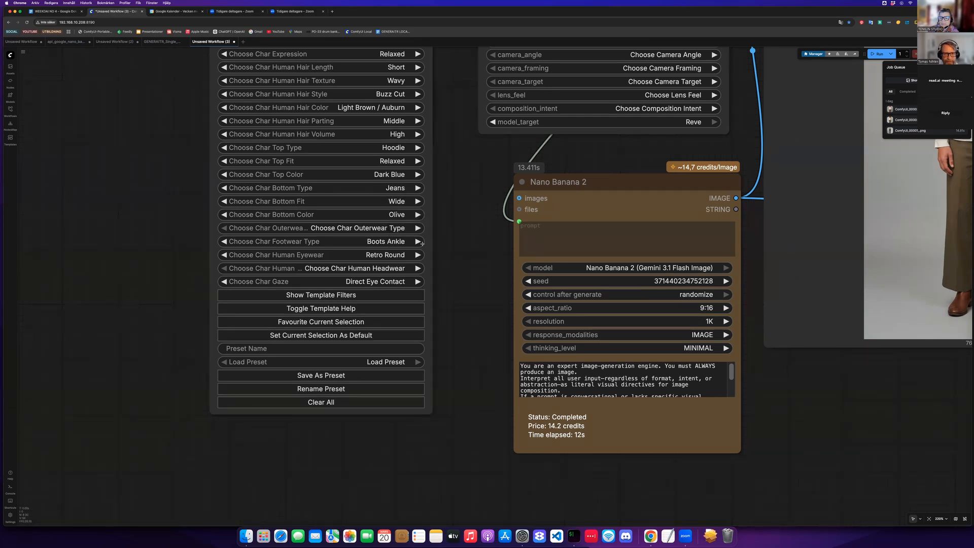
# - Set the character's bottom fit to Relaxed
pyautogui.click(397, 201)
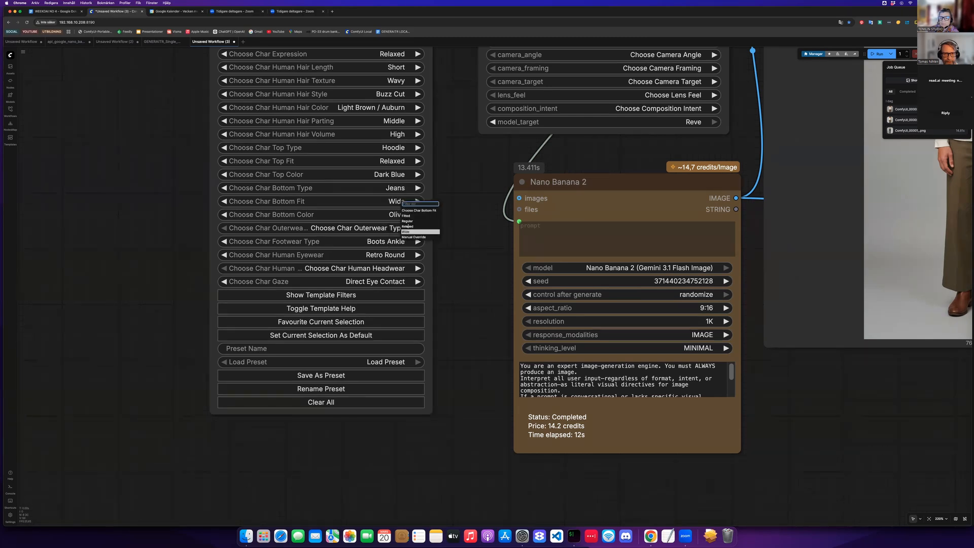
pyautogui.click(405, 216)
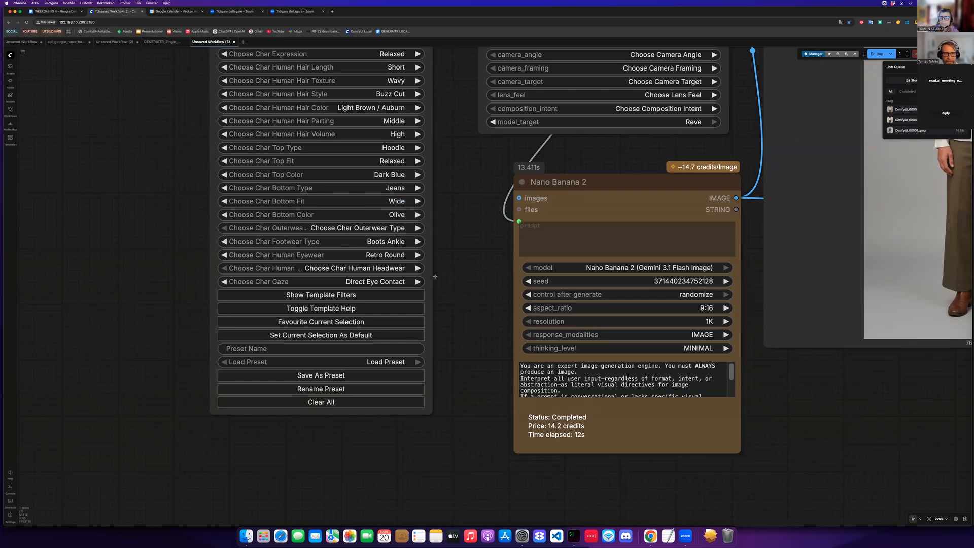
pyautogui.click(397, 202)
pyautogui.click(406, 226)
# - Set the character's bottom color to Navy
pyautogui.scroll(-1, 411, 253)
pyautogui.click(397, 201)
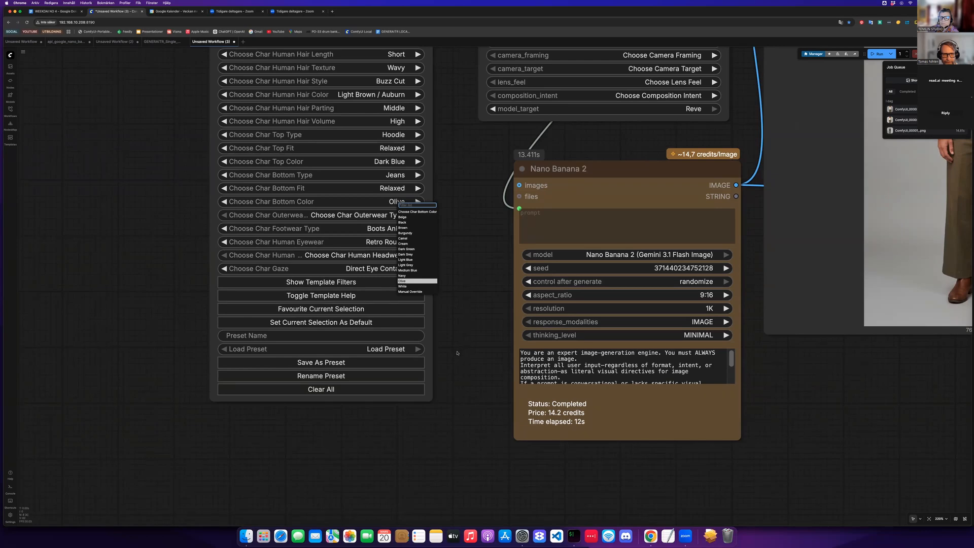
pyautogui.click(403, 276)
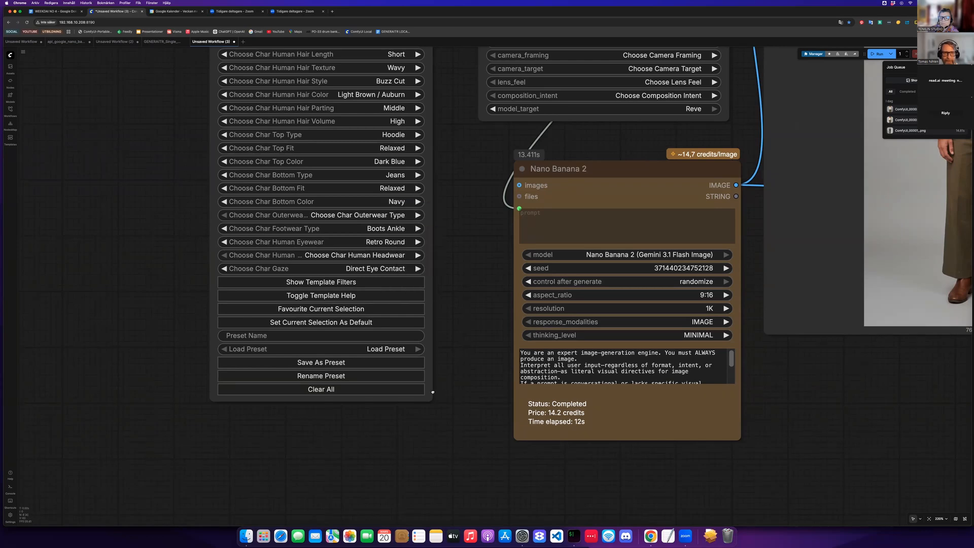
# - Set the character's eyewear to None
pyautogui.scroll(-2, 407, 337)
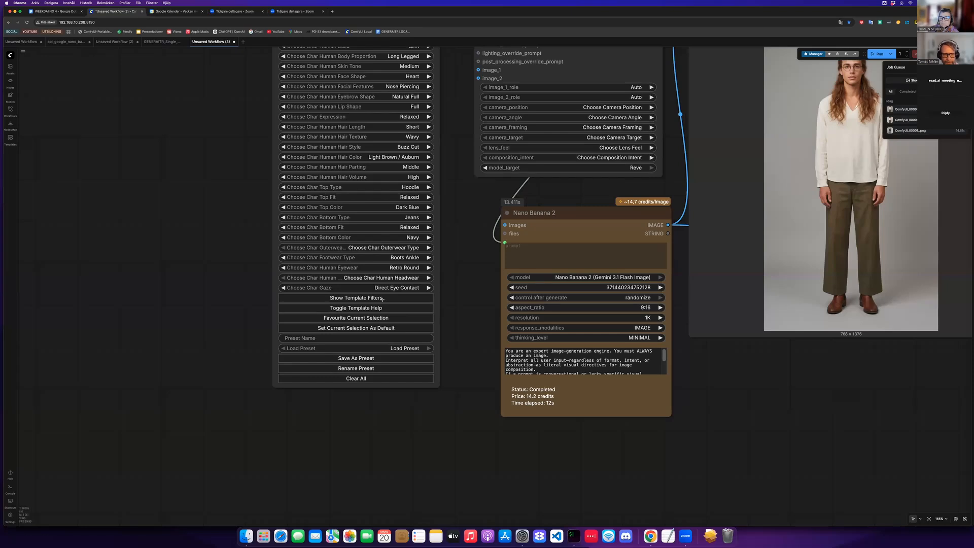
pyautogui.scroll(-1, 379, 300)
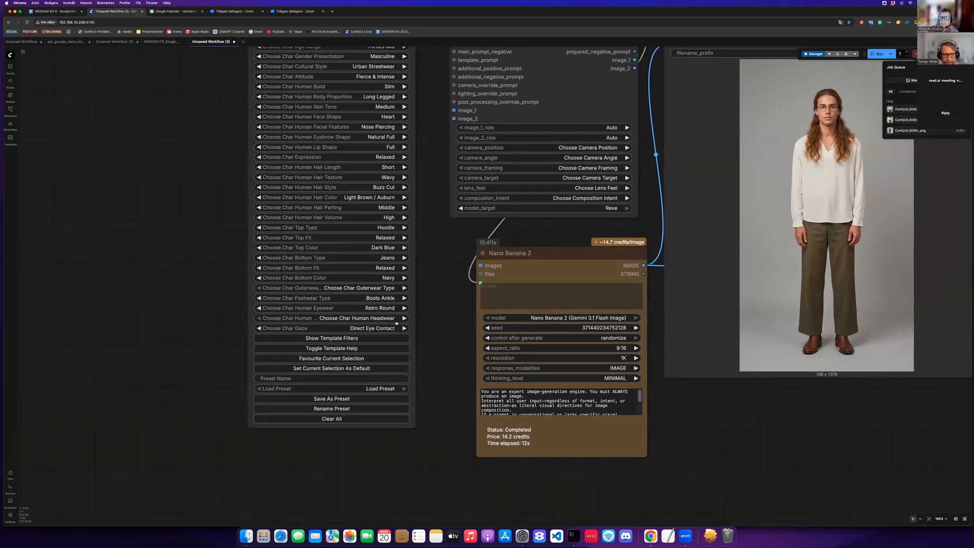
pyautogui.click(387, 309)
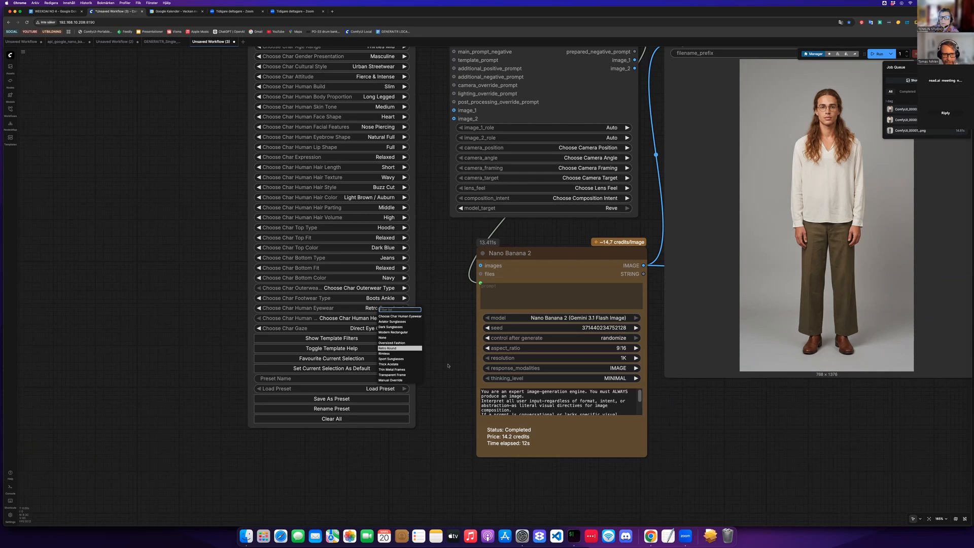
pyautogui.click(382, 337)
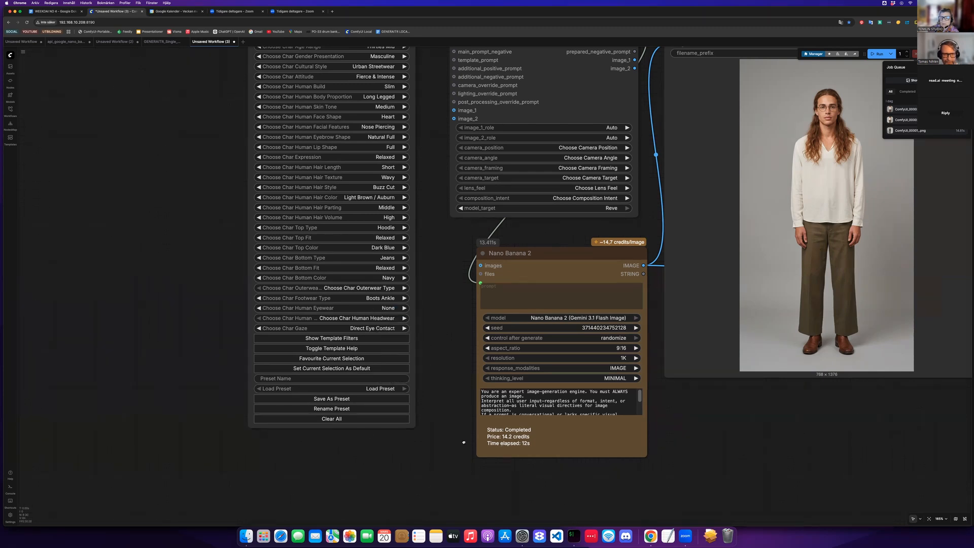
# - Set the character's headwear to Baseball Cap Forward
pyautogui.scroll(-3, 265, 364)
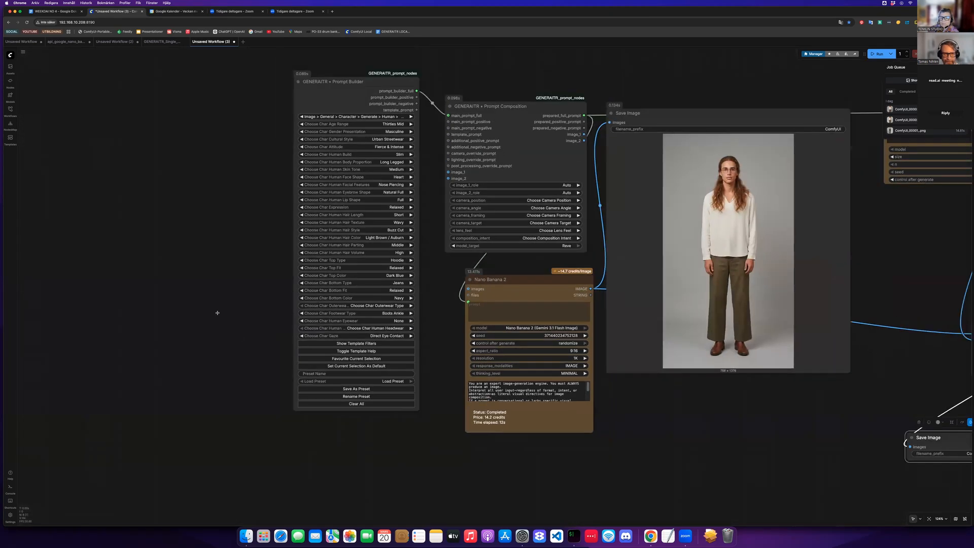
pyautogui.hscroll(5, 489, 422)
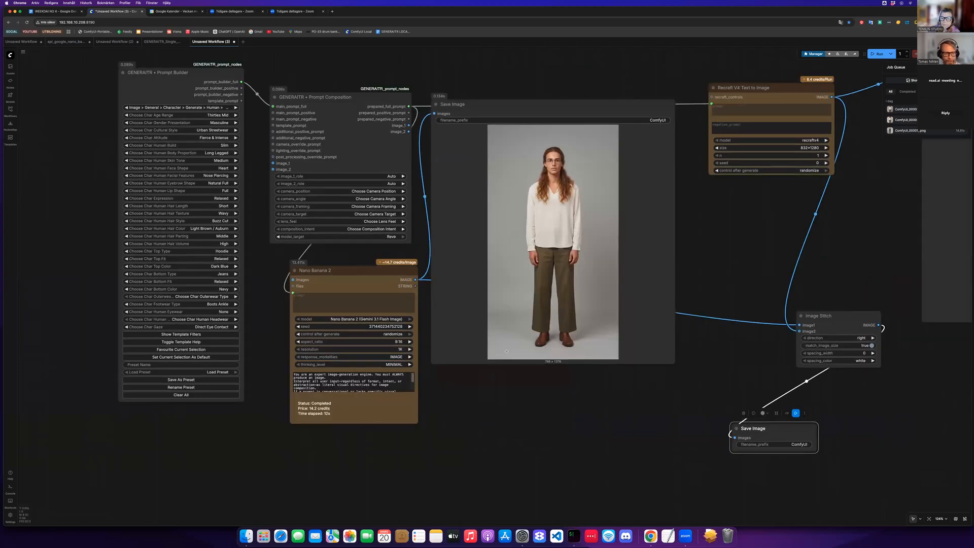
pyautogui.scroll(-1, 638, 362)
pyautogui.hscroll(4, 624, 406)
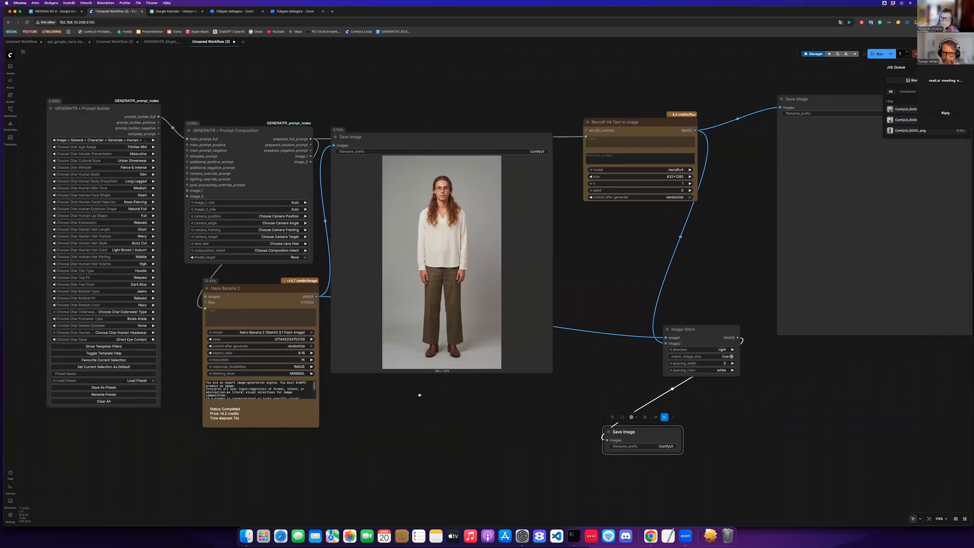
pyautogui.moveTo(613, 459); pyautogui.dragTo(457, 377)
pyautogui.moveTo(497, 351); pyautogui.dragTo(642, 361)
pyautogui.hscroll(-10, 337, 370)
pyautogui.scroll(3, 336, 370)
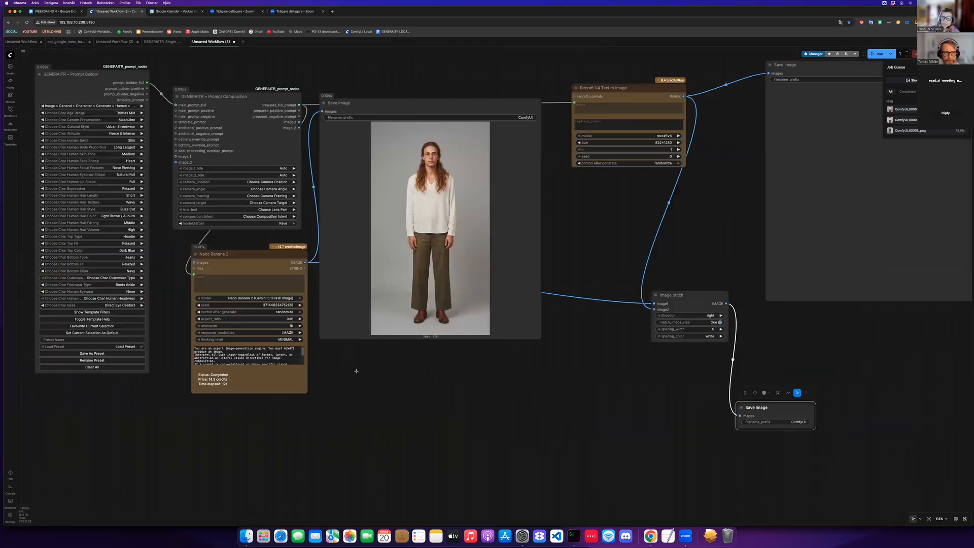
pyautogui.scroll(6, 252, 298)
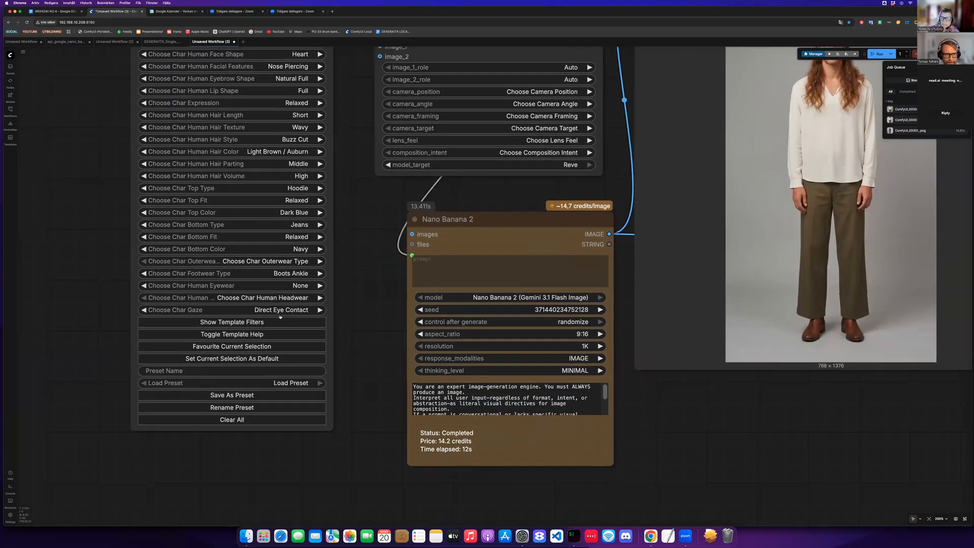
pyautogui.click(257, 298)
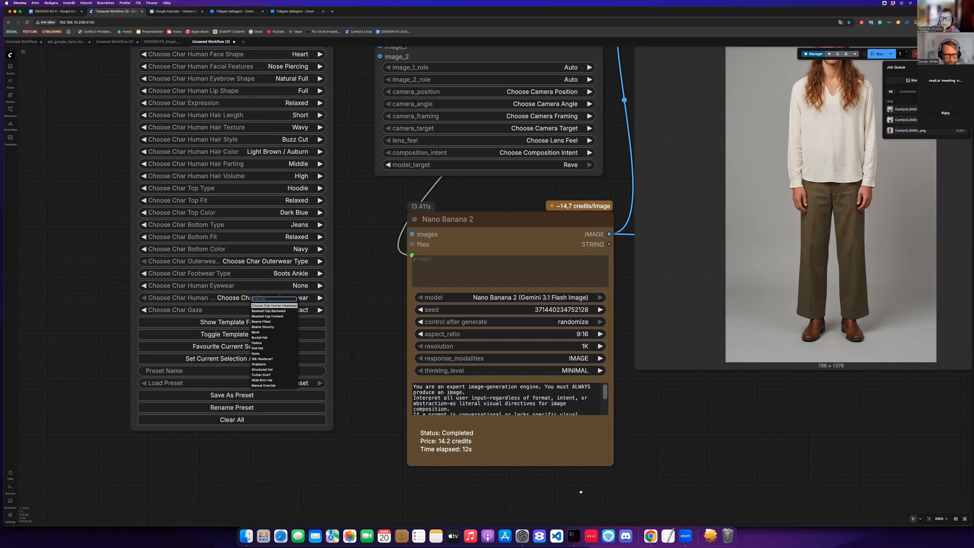
pyautogui.click(268, 316)
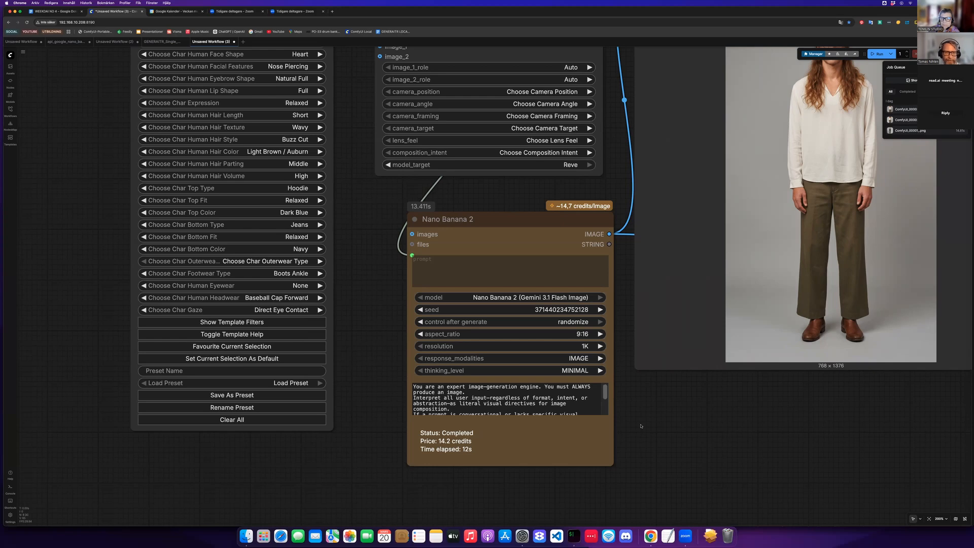
# - Queue the workflow to generate the Nano Banana 2 and Recraft V4 portraits
pyautogui.scroll(-2, 346, 354)
pyautogui.moveTo(719, 476); pyautogui.dragTo(577, 483)
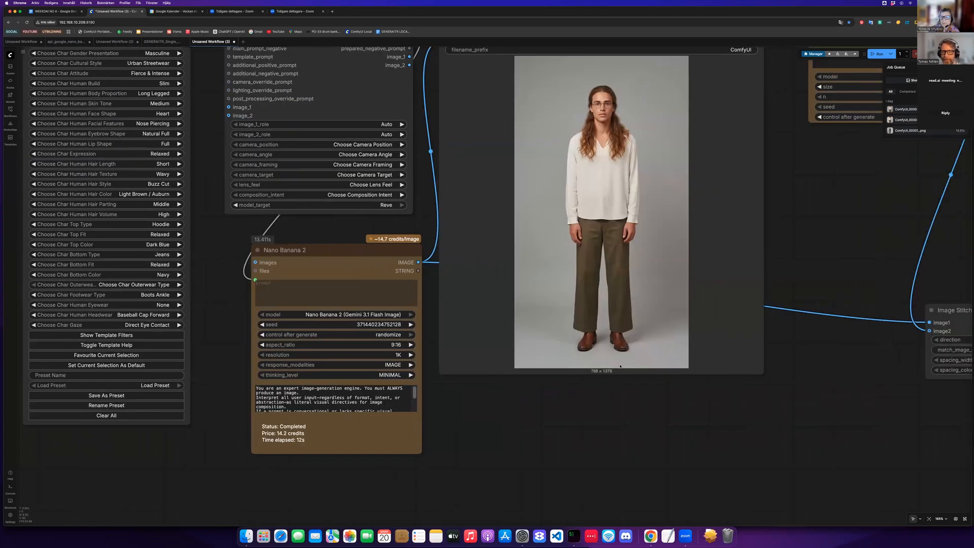
pyautogui.scroll(-2, 576, 482)
pyautogui.scroll(-1, 620, 365)
pyautogui.hscroll(5, 620, 365)
pyautogui.hscroll(2, 620, 366)
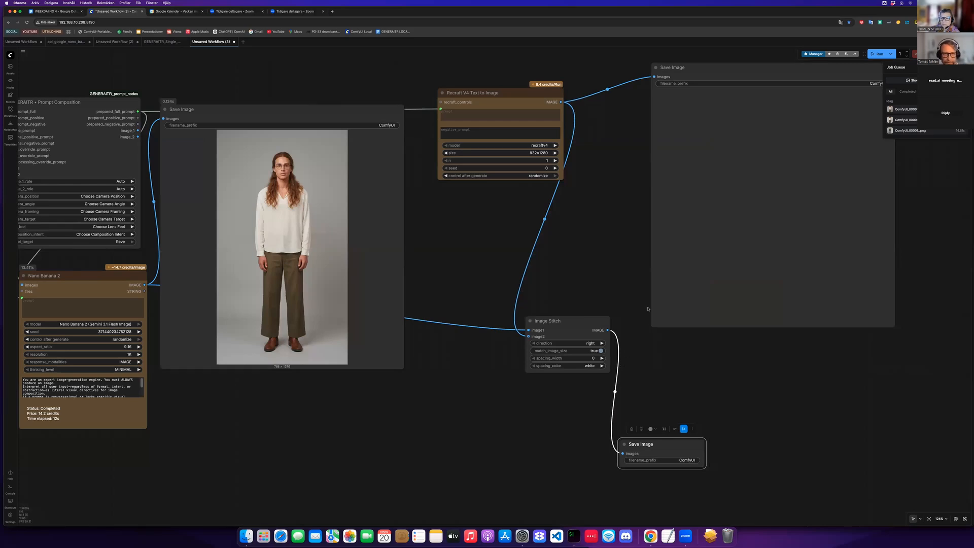
pyautogui.hotkey('ctrl', 'Return')
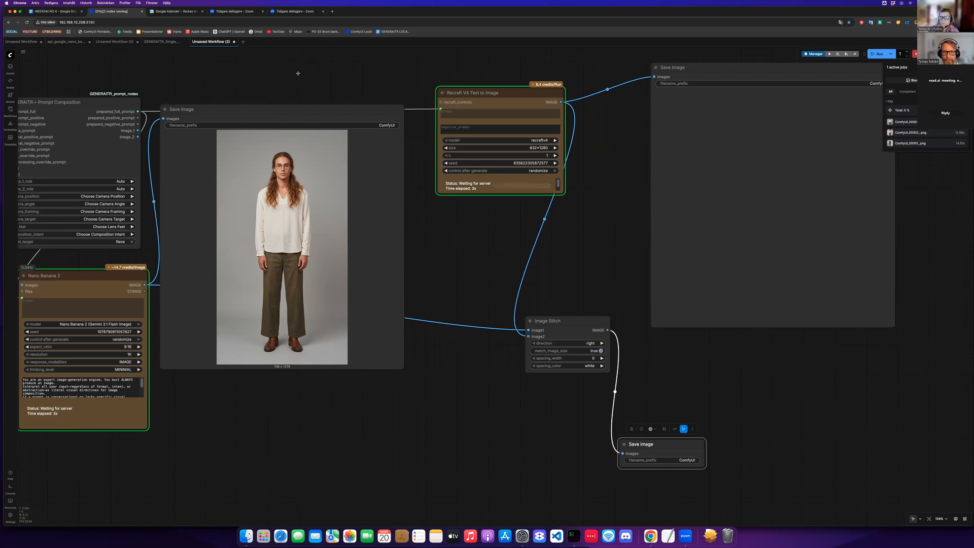
# - Rearrange the first Save Image, Recraft V4, Image Stitch and final Save Image nodes into a tighter layout
pyautogui.hscroll(5, 298, 73)
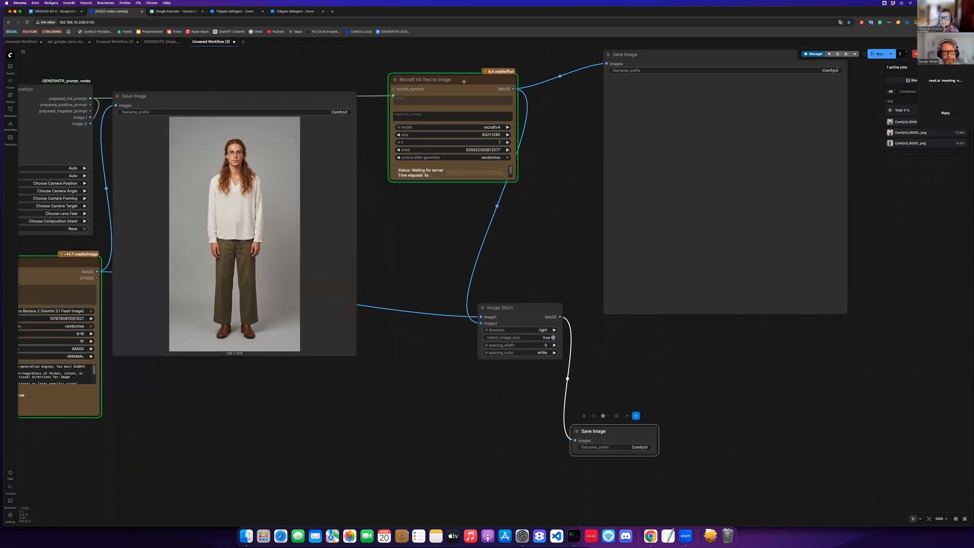
pyautogui.moveTo(283, 95); pyautogui.dragTo(302, 71)
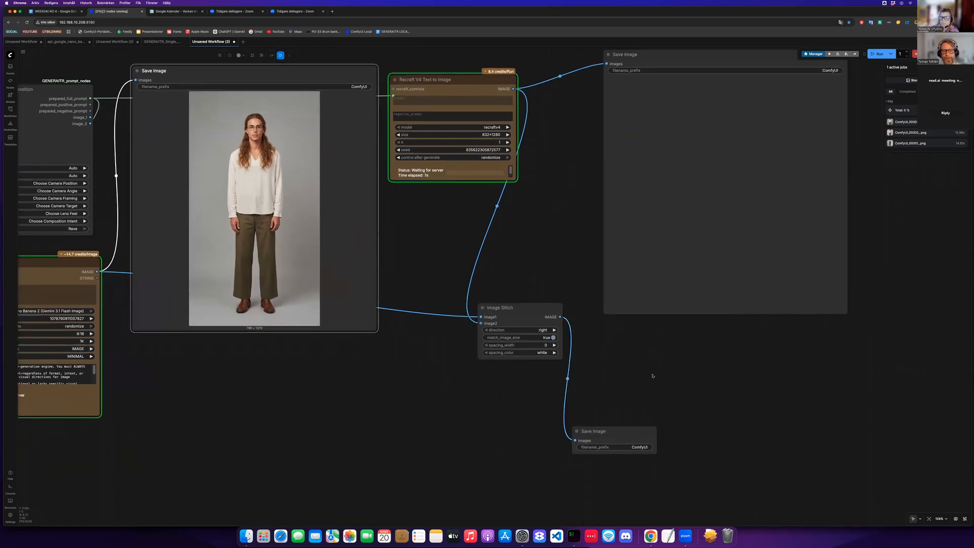
pyautogui.moveTo(448, 172); pyautogui.dragTo(491, 184)
pyautogui.scroll(-3, 583, 345)
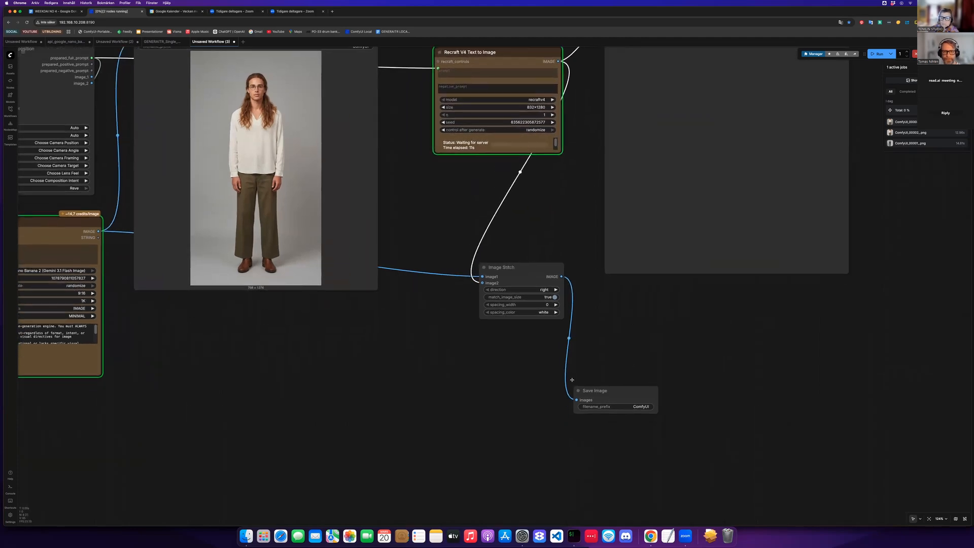
pyautogui.moveTo(497, 315); pyautogui.dragTo(478, 233)
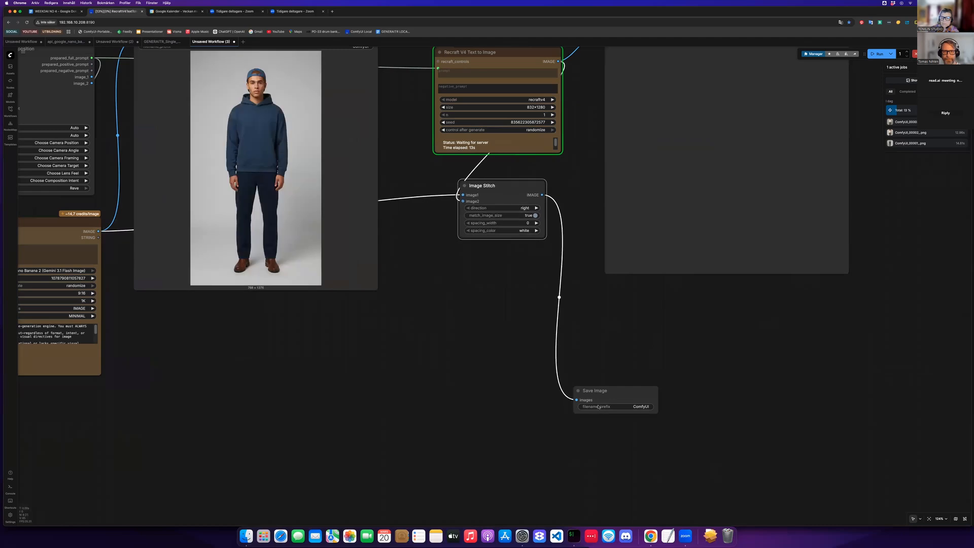
pyautogui.moveTo(604, 402); pyautogui.dragTo(482, 339)
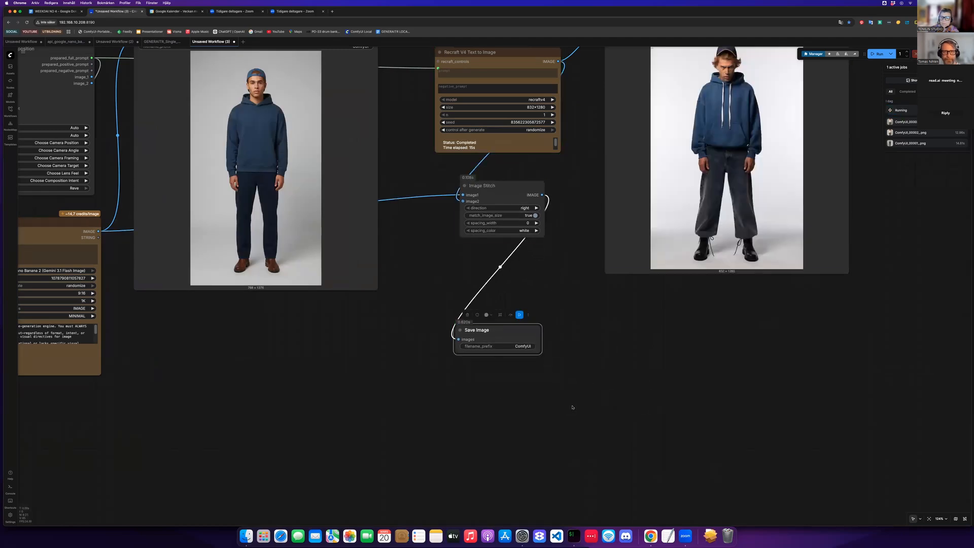
# - Enlarge the final Save Image node and inspect the stitched side-by-side portrait comparison up close
pyautogui.scroll(-1, 563, 402)
pyautogui.scroll(-1, 563, 402)
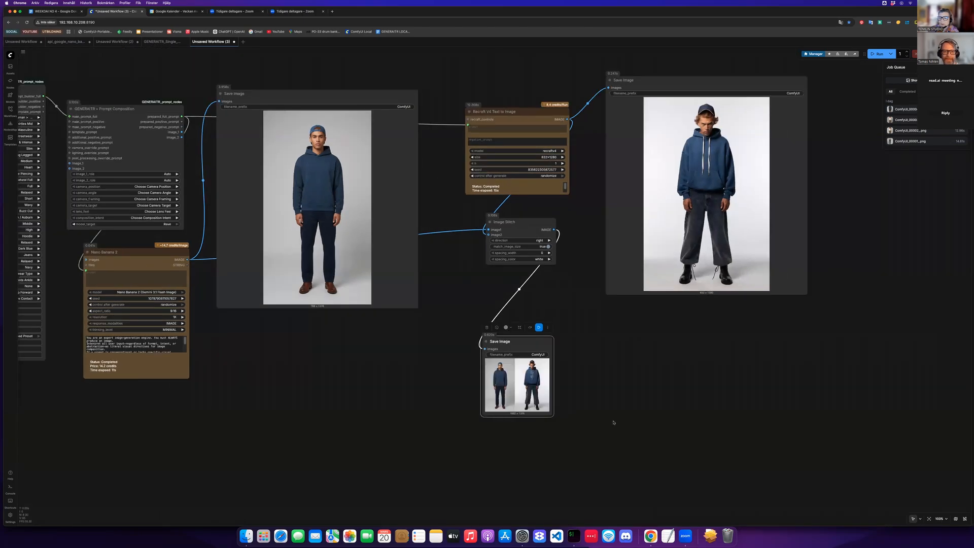
pyautogui.scroll(7, 608, 376)
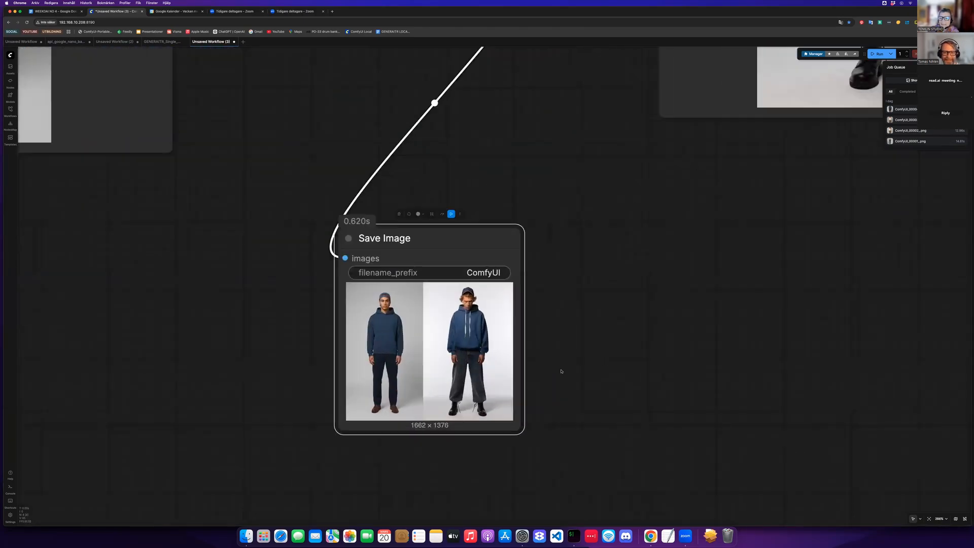
pyautogui.scroll(-6, 542, 351)
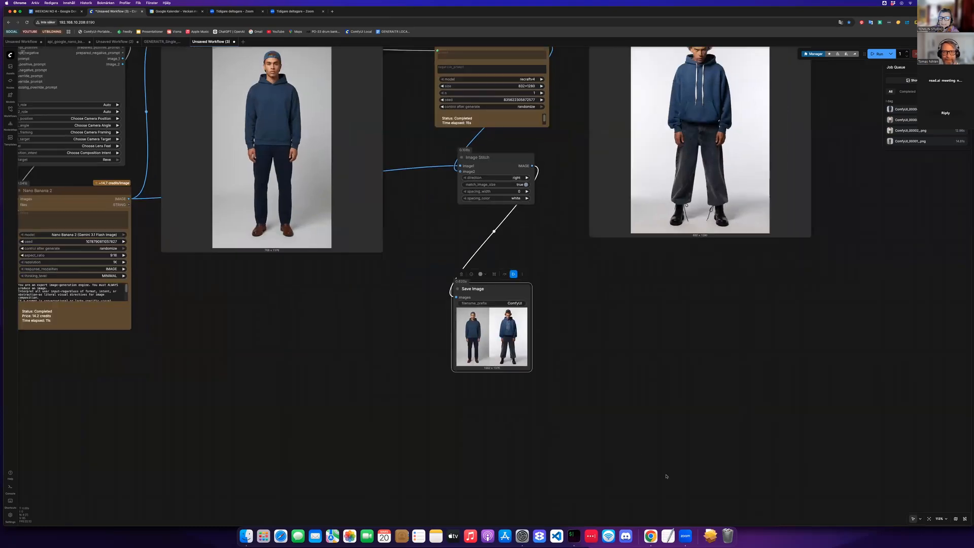
pyautogui.scroll(-2, 701, 512)
pyautogui.scroll(-3, 775, 435)
pyautogui.moveTo(544, 346); pyautogui.dragTo(706, 514)
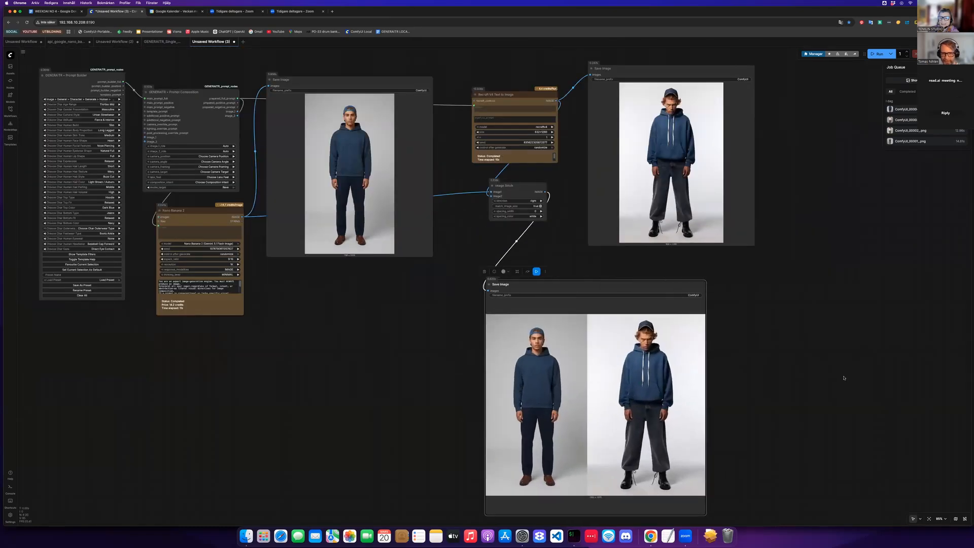
pyautogui.scroll(8, 619, 314)
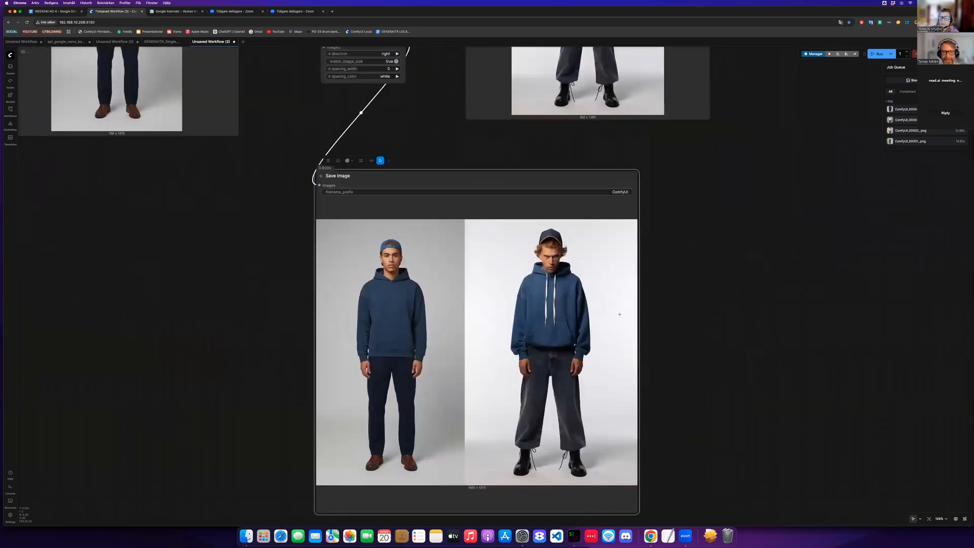
pyautogui.scroll(3, 619, 314)
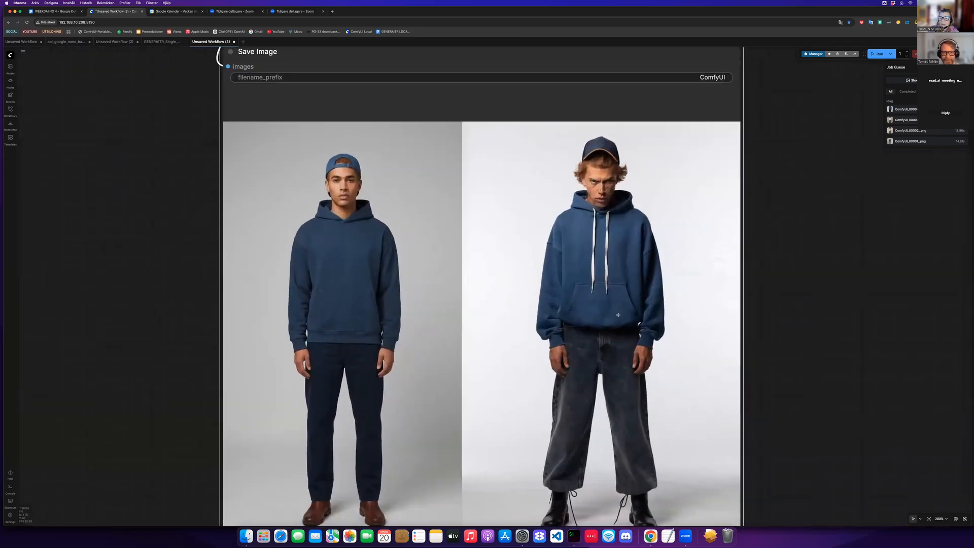
pyautogui.scroll(1, 608, 318)
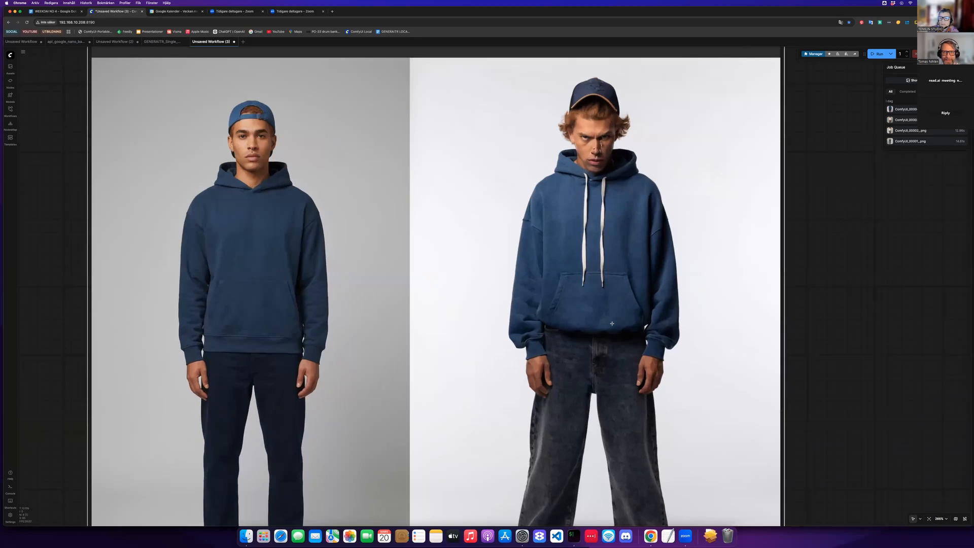
pyautogui.scroll(-2, 791, 365)
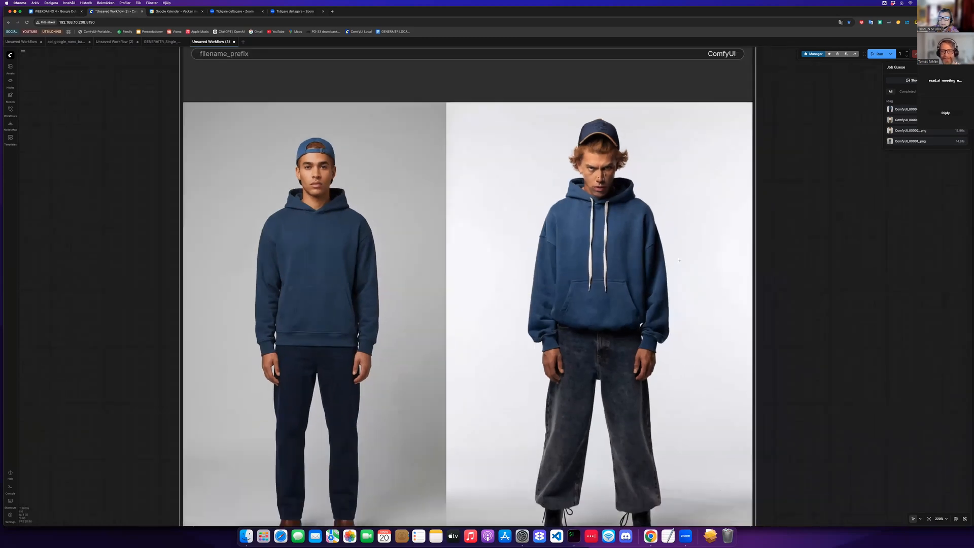
# - Zoom in on the stitched side-by-side portrait comparison and examine both figures up close
pyautogui.scroll(-1, 708, 271)
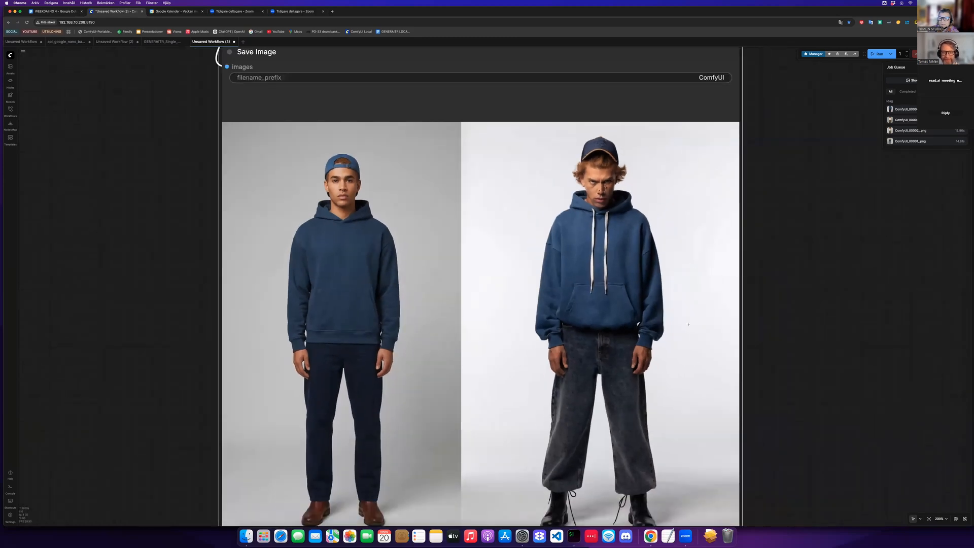
pyautogui.scroll(-2, 688, 324)
pyautogui.scroll(2, 688, 324)
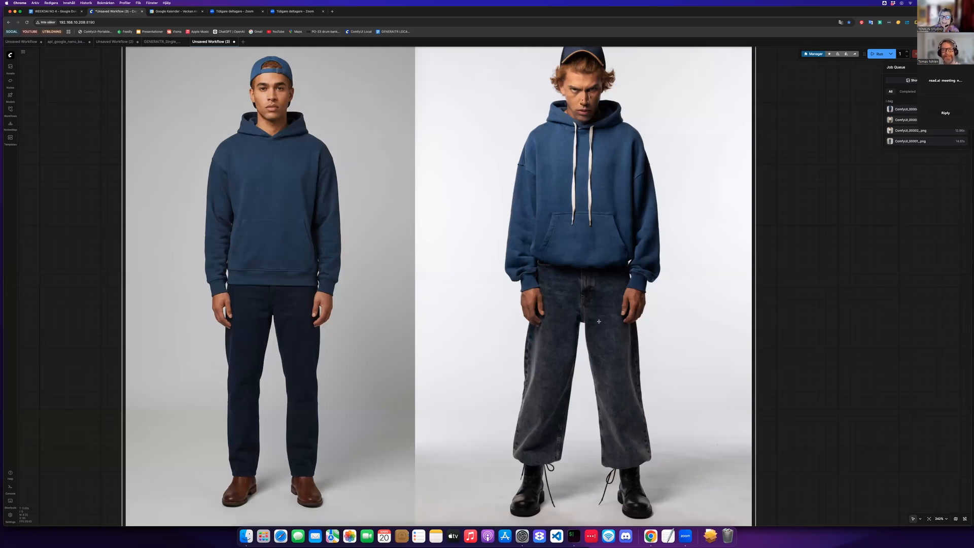
pyautogui.scroll(-2, 578, 301)
pyautogui.scroll(7, 597, 308)
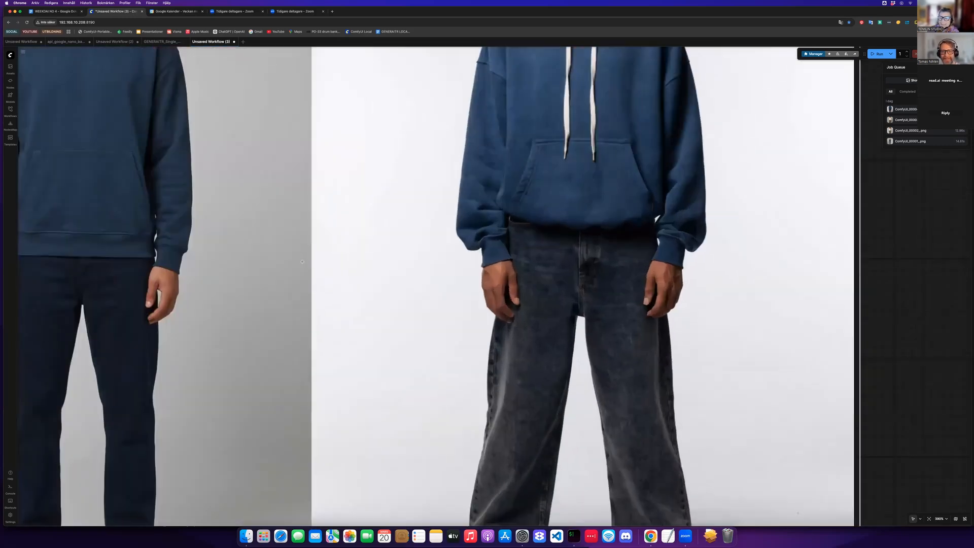
pyautogui.scroll(-3, 599, 309)
pyautogui.scroll(-4, 298, 269)
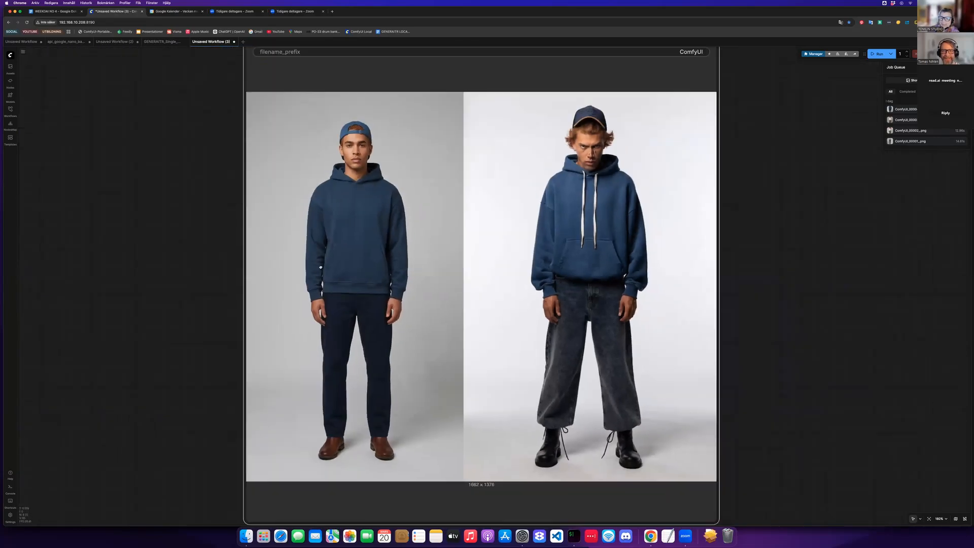
pyautogui.scroll(-2, 319, 322)
pyautogui.scroll(-3, 299, 266)
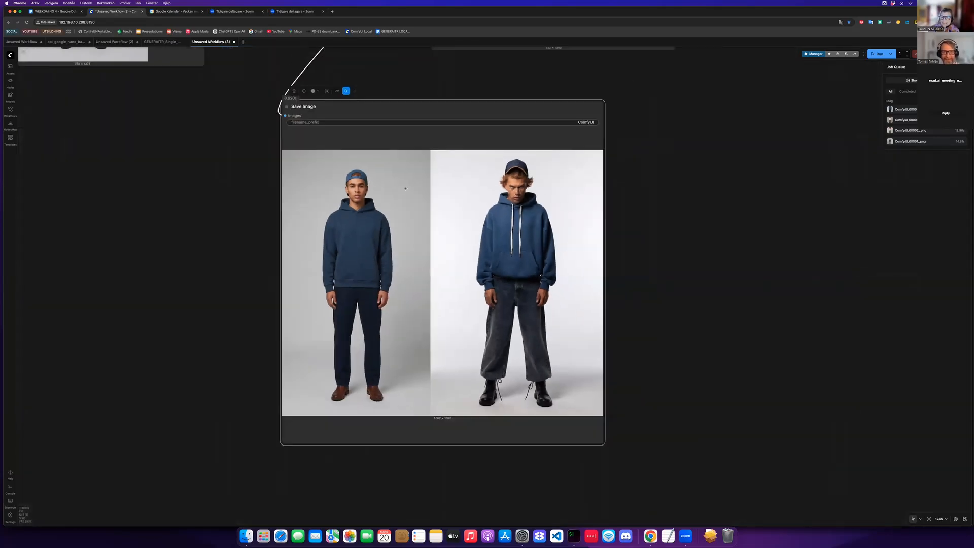
# - Move the final Save Image node slightly lower beneath the Image Stitch node
pyautogui.moveTo(314, 317); pyautogui.dragTo(372, 412)
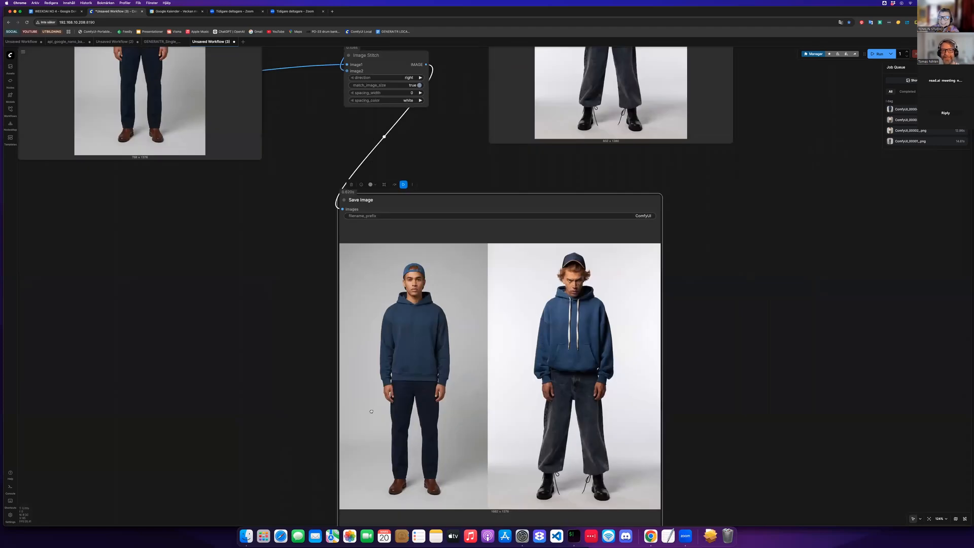
pyautogui.scroll(-1, 331, 234)
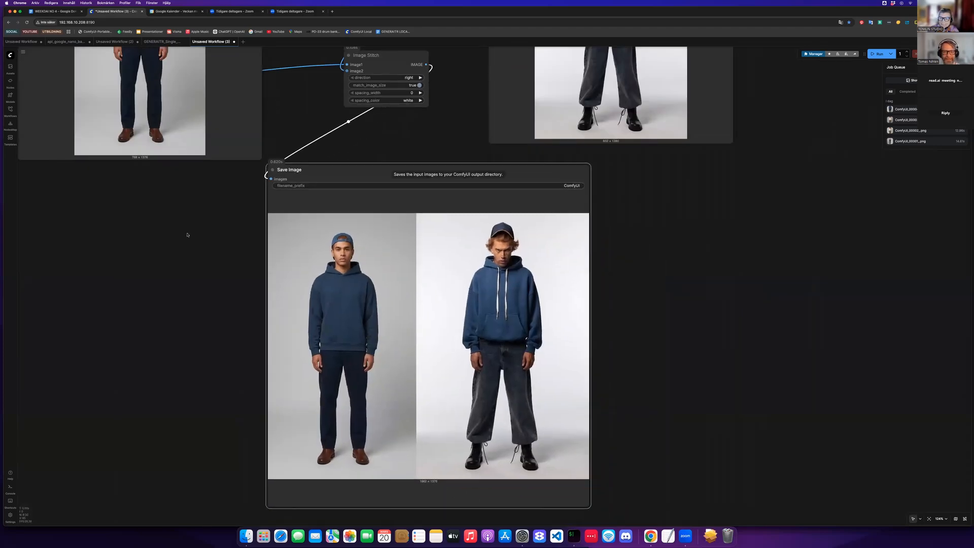
pyautogui.scroll(-2, 185, 249)
pyautogui.moveTo(186, 249); pyautogui.dragTo(435, 267)
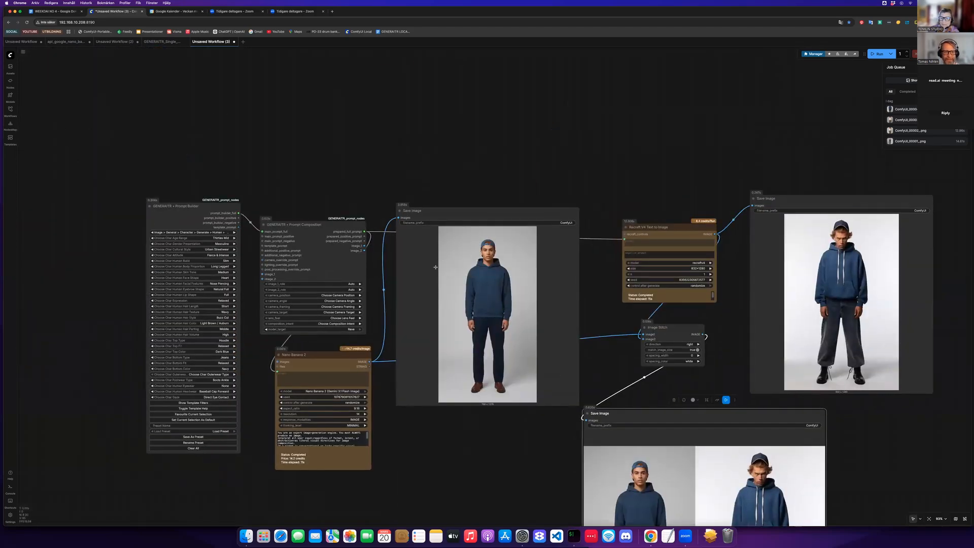
# - Set the character's attitude to Heroic & Determined in the Prompt Builder
pyautogui.scroll(6, 414, 266)
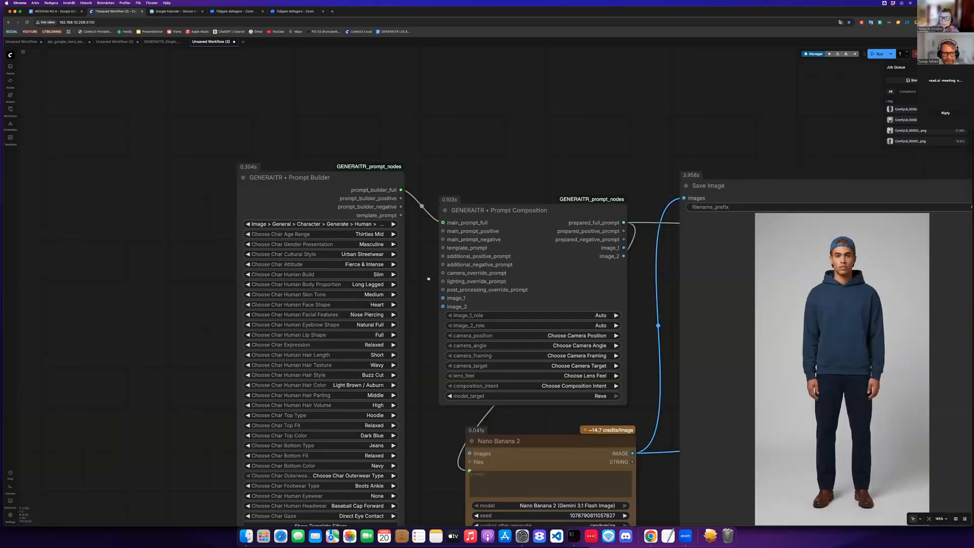
pyautogui.scroll(2, 428, 278)
pyautogui.click(421, 268)
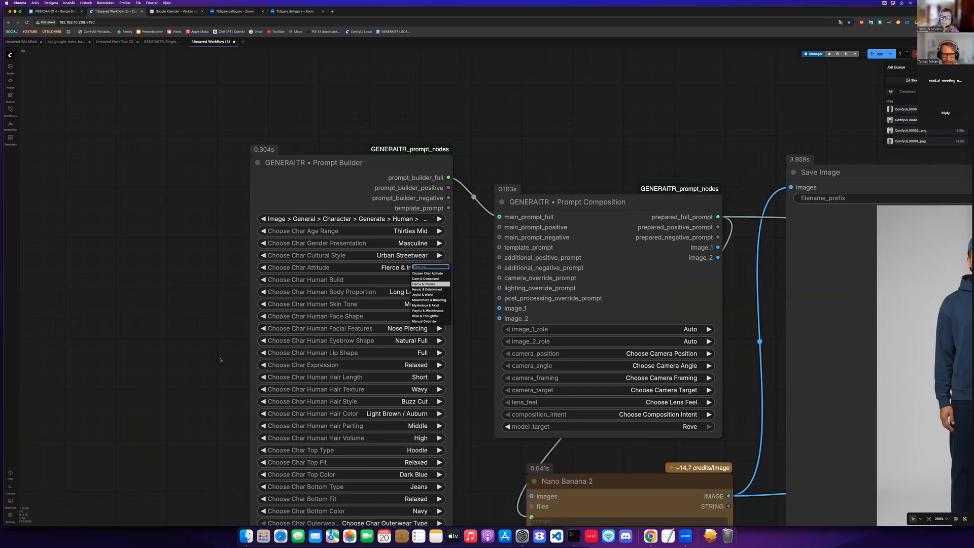
pyautogui.press('Down')
pyautogui.press('Return')
# - Examine the regenerated side-by-side comparison in the final Save Image node
pyautogui.scroll(-4, 163, 213)
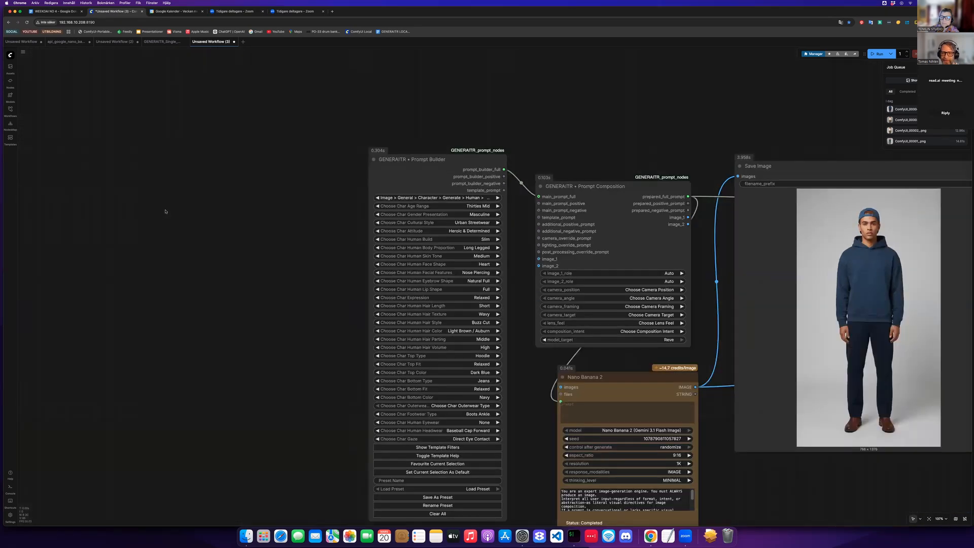
pyautogui.hscroll(15, 165, 211)
pyautogui.scroll(-6, 164, 212)
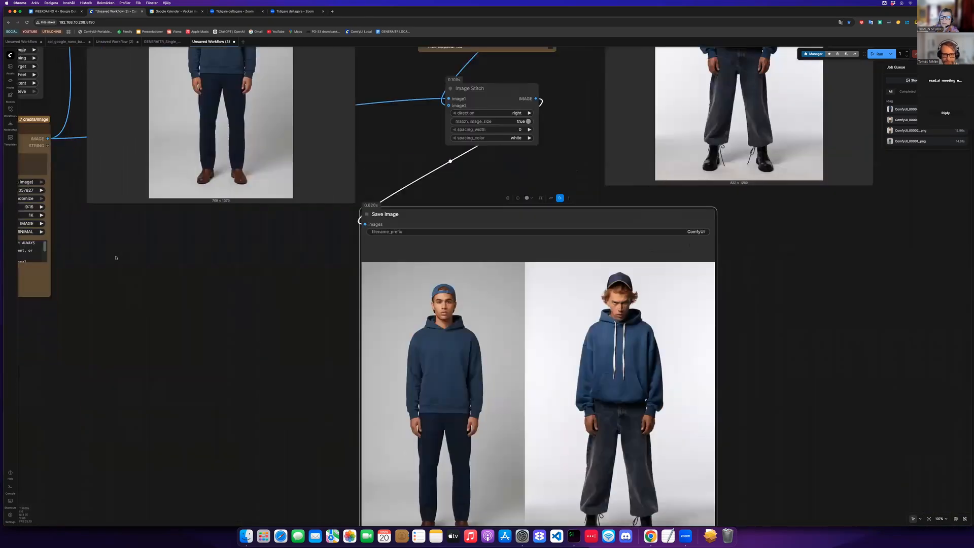
pyautogui.scroll(-4, 116, 257)
pyautogui.hscroll(2, 115, 258)
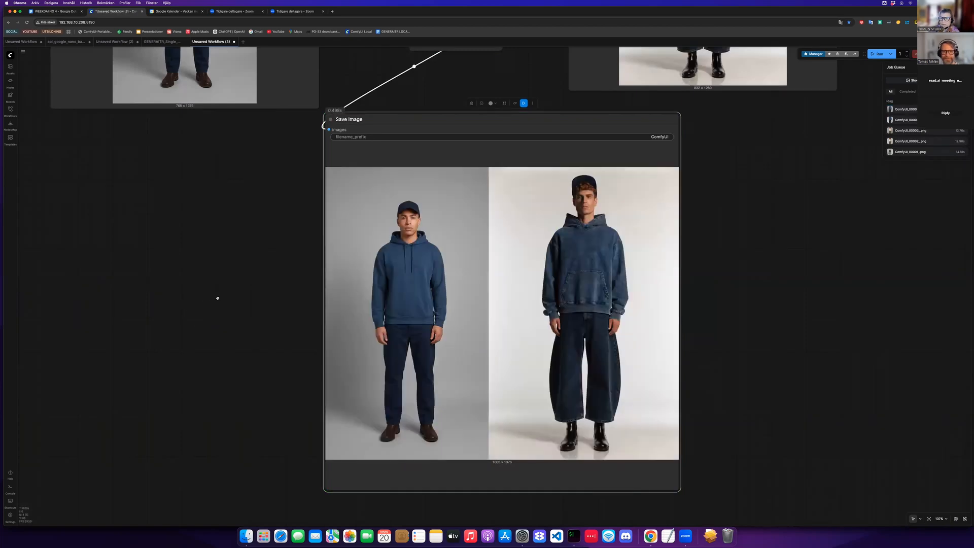
pyautogui.scroll(4, 217, 298)
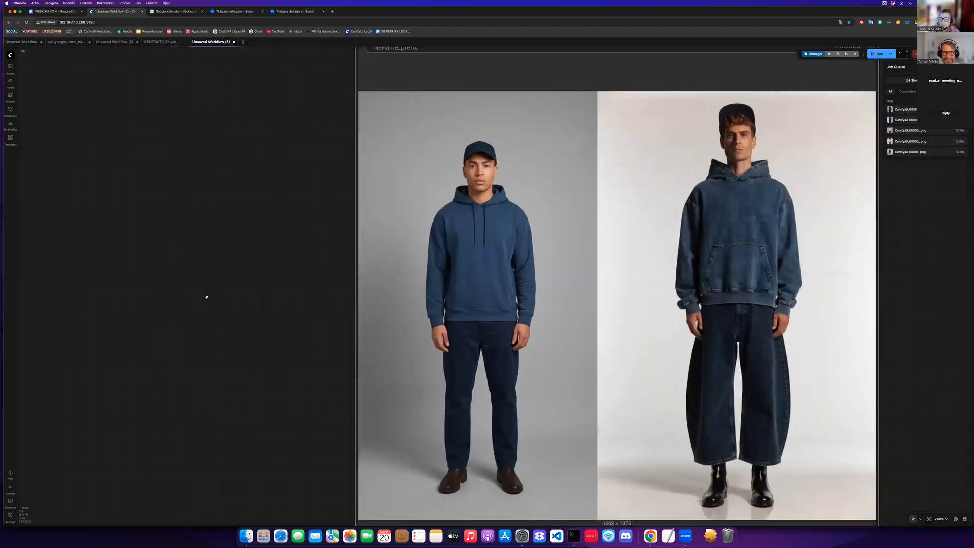
pyautogui.hscroll(3, 207, 297)
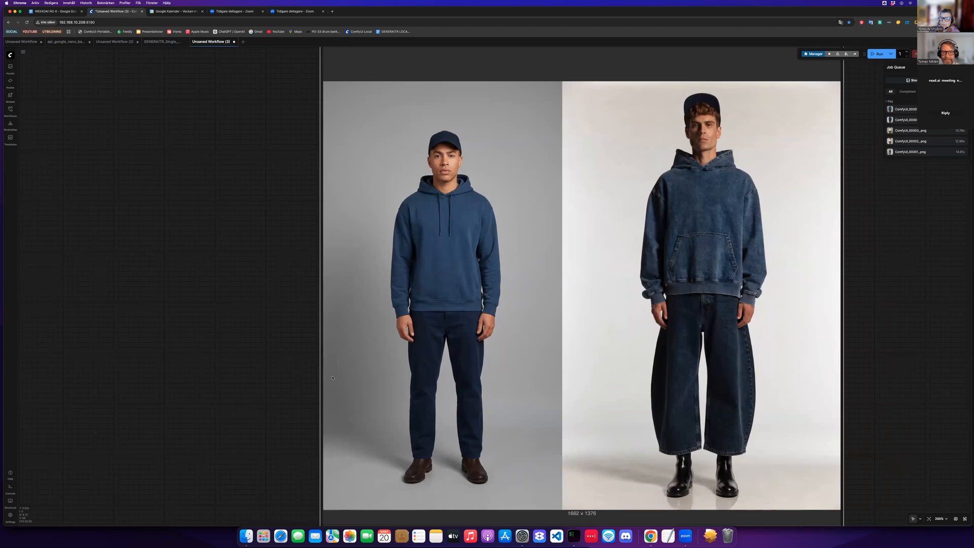
pyautogui.scroll(-8, 392, 413)
pyautogui.scroll(-5, 392, 393)
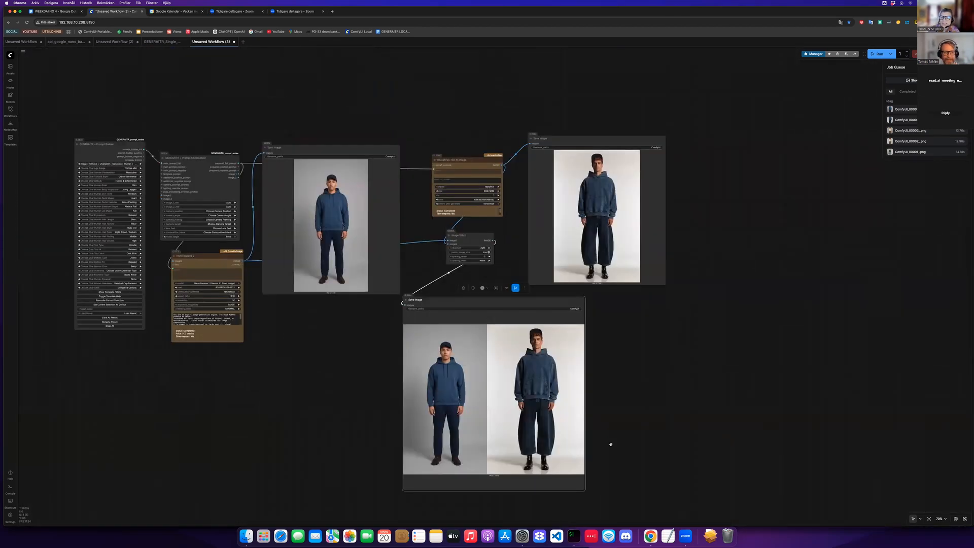
pyautogui.scroll(8, 390, 365)
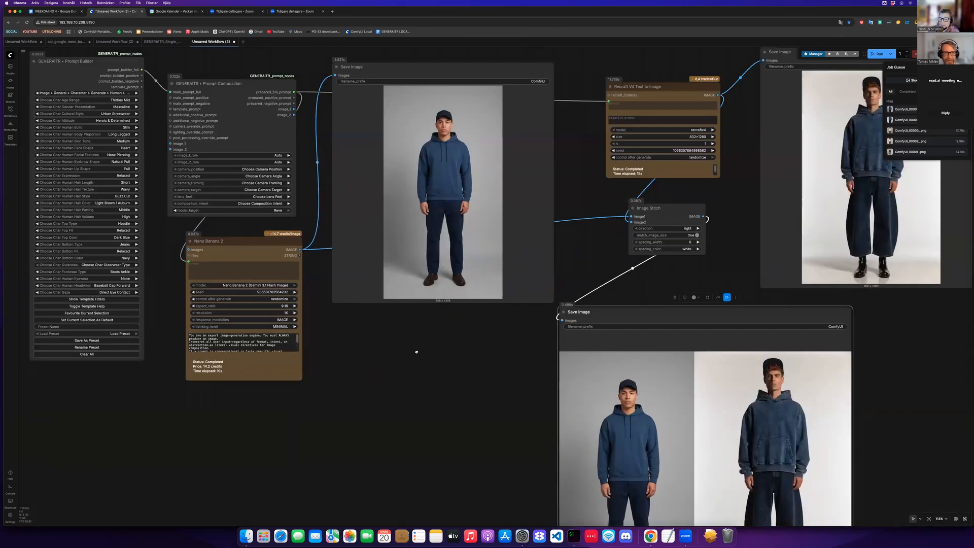
pyautogui.hscroll(-10, 341, 306)
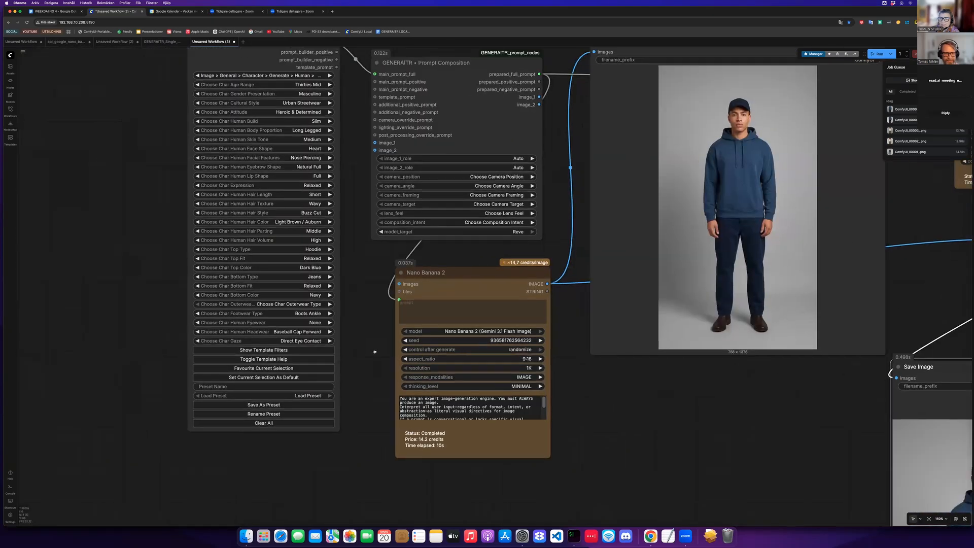
pyautogui.scroll(4, 356, 323)
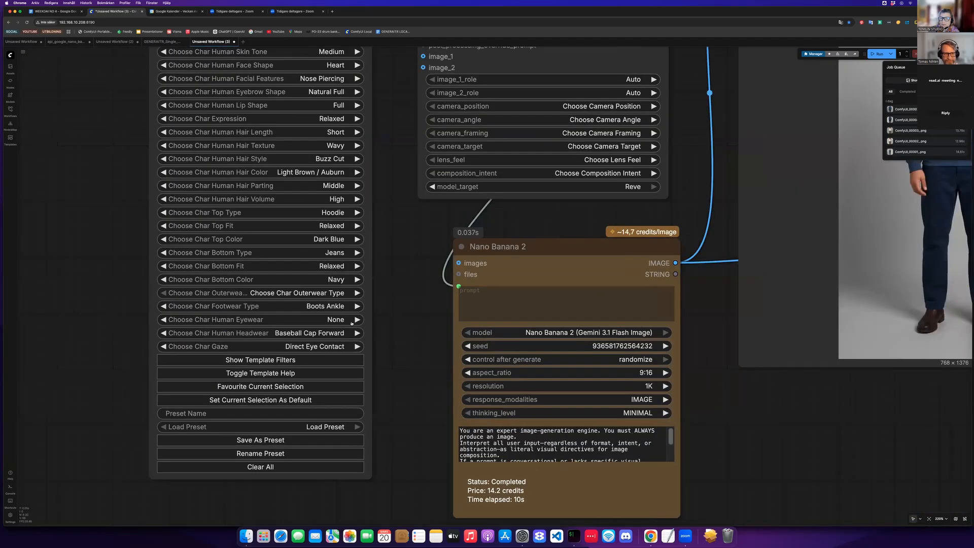
# - Set the character's footwear type to Sneakers Clean
pyautogui.click(344, 323)
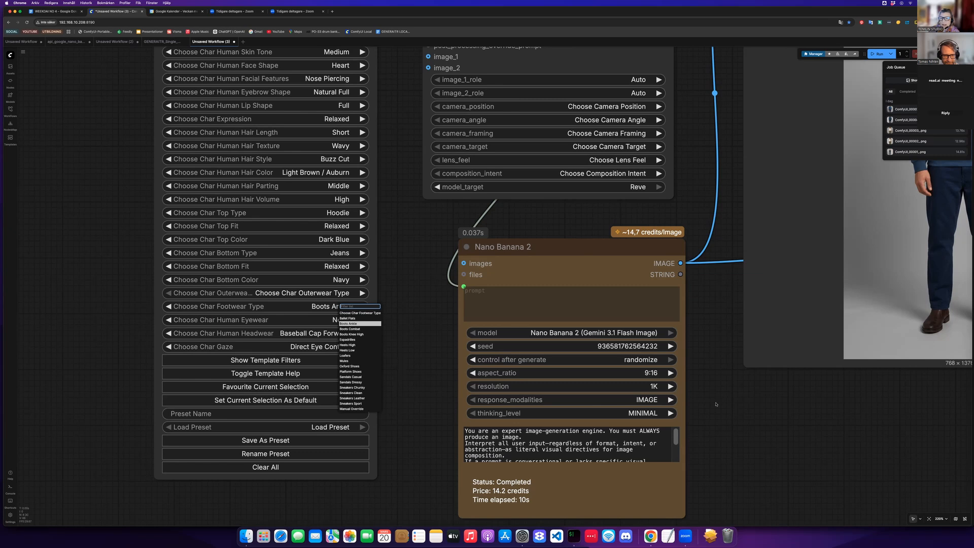
pyautogui.scroll(1, 611, 403)
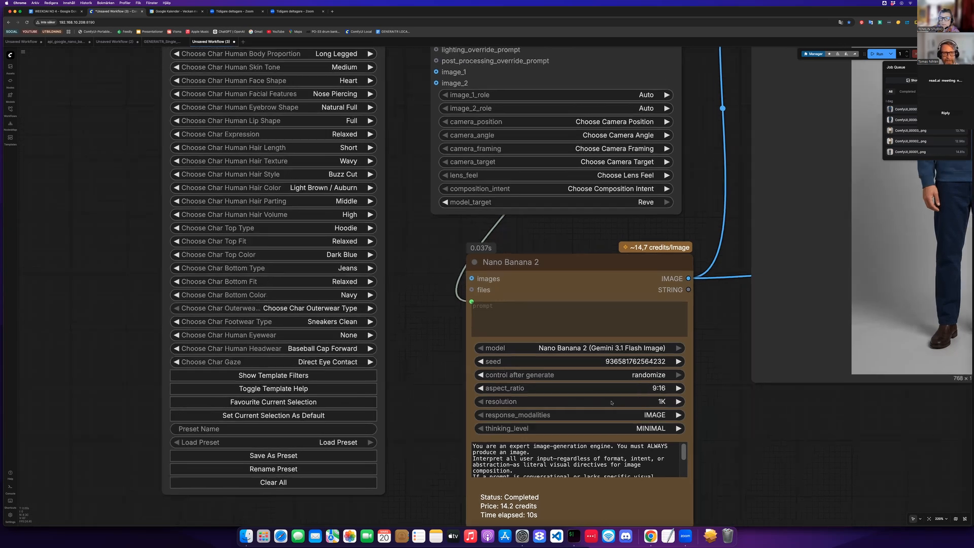
# - Queue the workflow to generate new Nano Banana 2 and Recraft V4 portraits
pyautogui.moveTo(841, 460); pyautogui.dragTo(717, 409)
pyautogui.scroll(-2, 717, 409)
pyautogui.moveTo(346, 341); pyautogui.dragTo(100, 286)
pyautogui.moveTo(964, 526); pyautogui.dragTo(615, 283)
pyautogui.moveTo(747, 488); pyautogui.dragTo(717, 445)
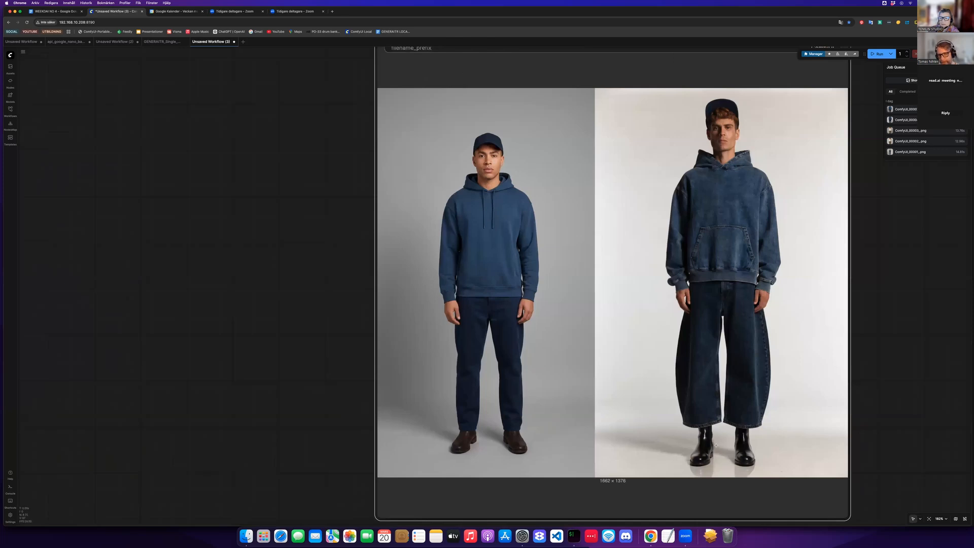
pyautogui.scroll(-3, 723, 455)
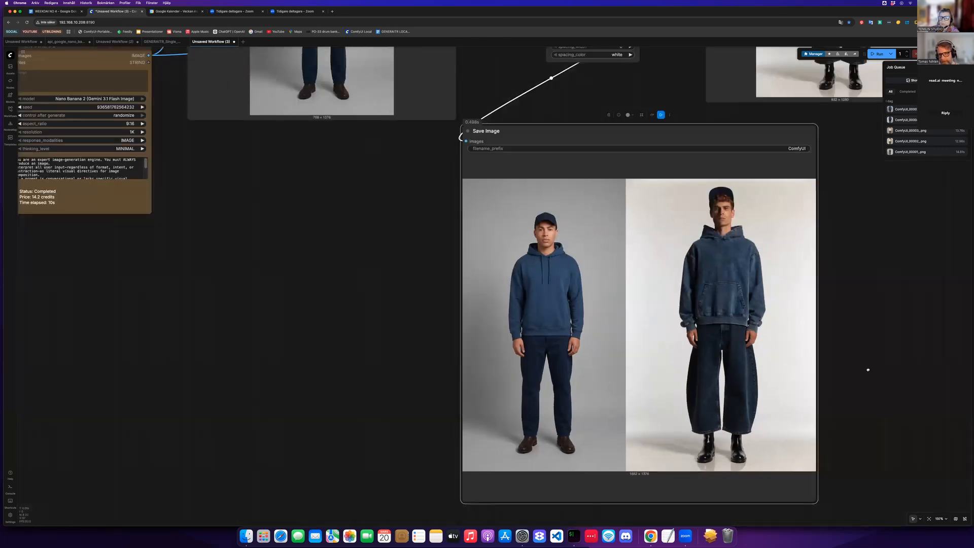
pyautogui.scroll(-2, 675, 323)
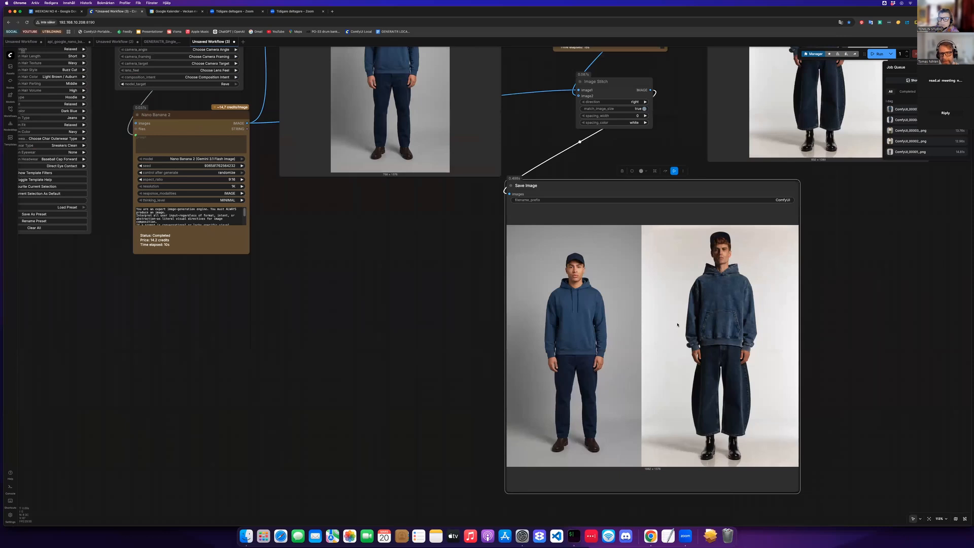
pyautogui.hscroll(5, 677, 324)
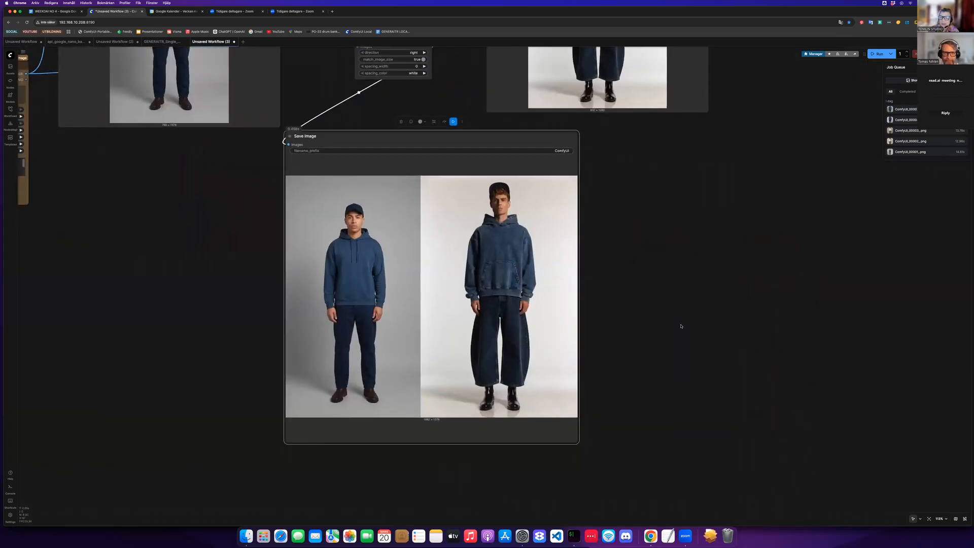
pyautogui.press('super+Return')
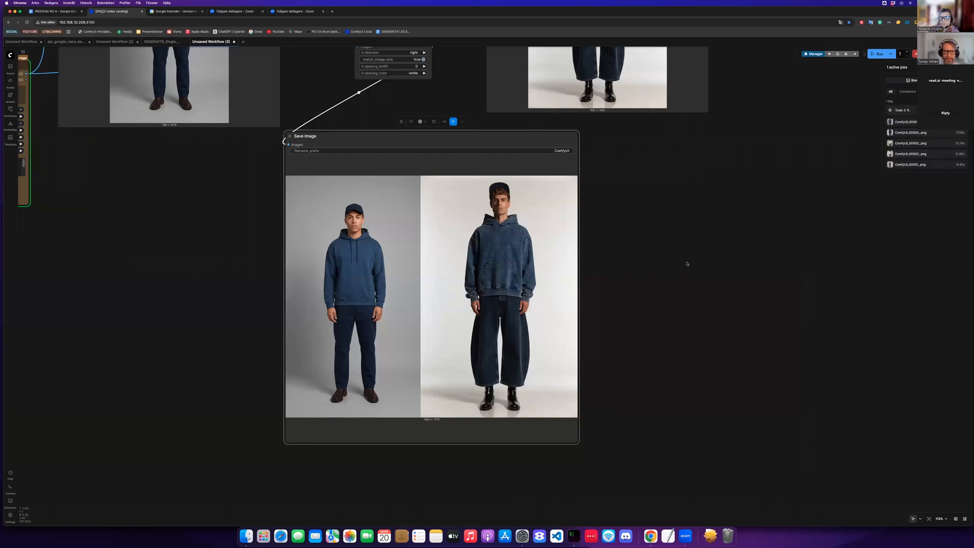
# - Zoom in on the new stitched comparison and examine both portraits' outfits and footwear
pyautogui.scroll(5, 716, 262)
pyautogui.hscroll(-3, 761, 263)
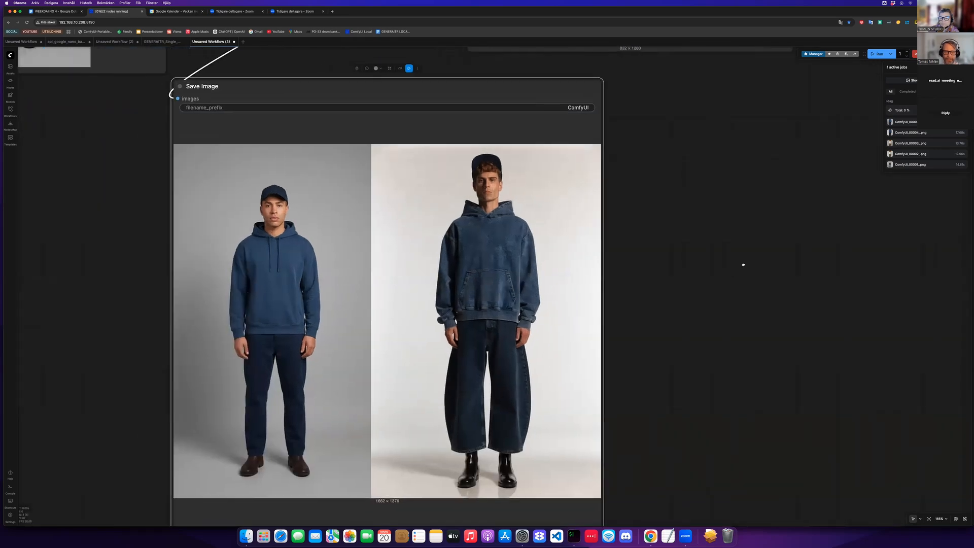
pyautogui.scroll(2, 780, 262)
pyautogui.hscroll(-3, 780, 263)
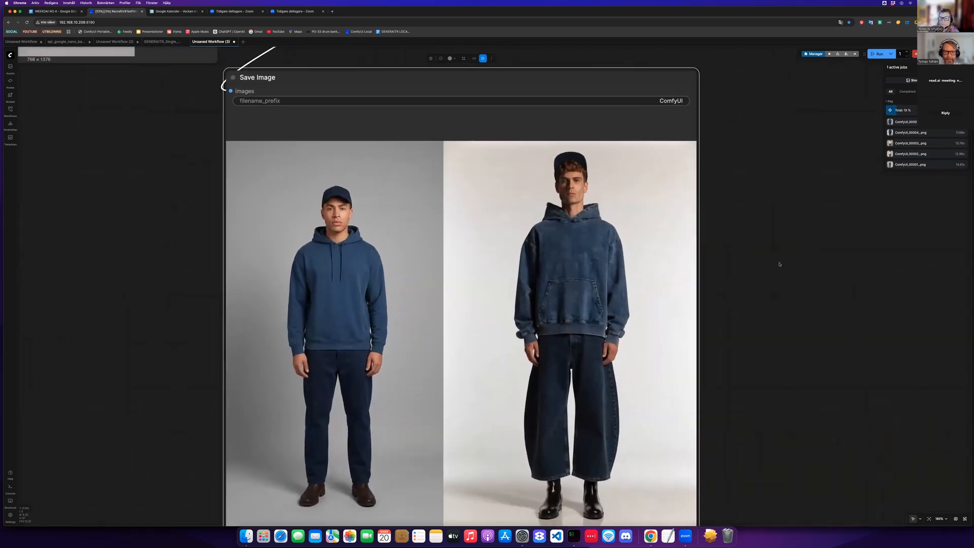
pyautogui.scroll(2, 780, 264)
pyautogui.hscroll(-2, 780, 264)
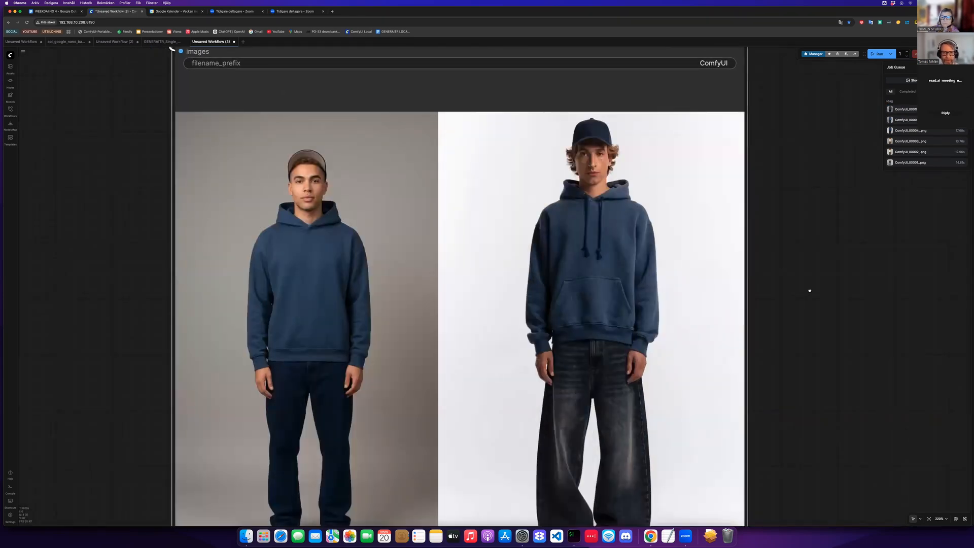
pyautogui.scroll(-2, 809, 287)
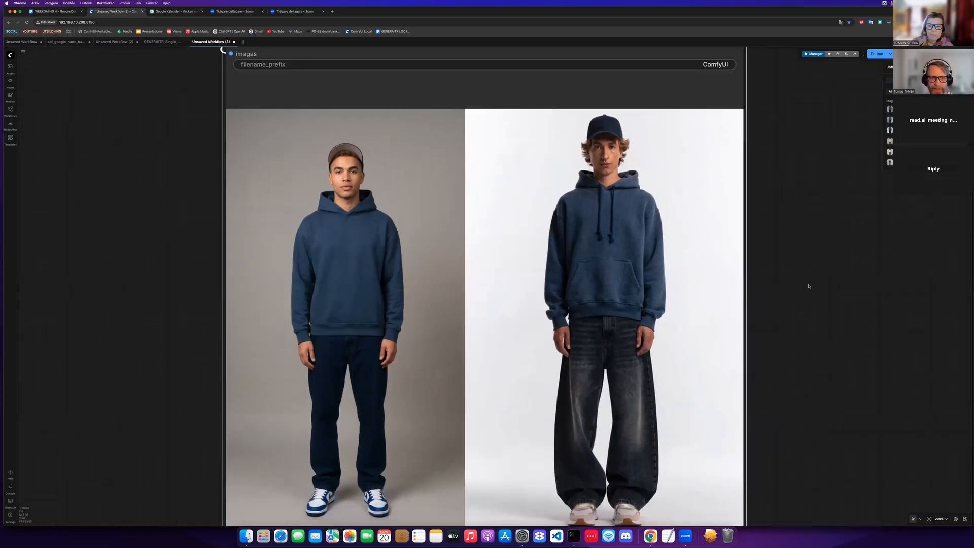
pyautogui.scroll(-1, 809, 287)
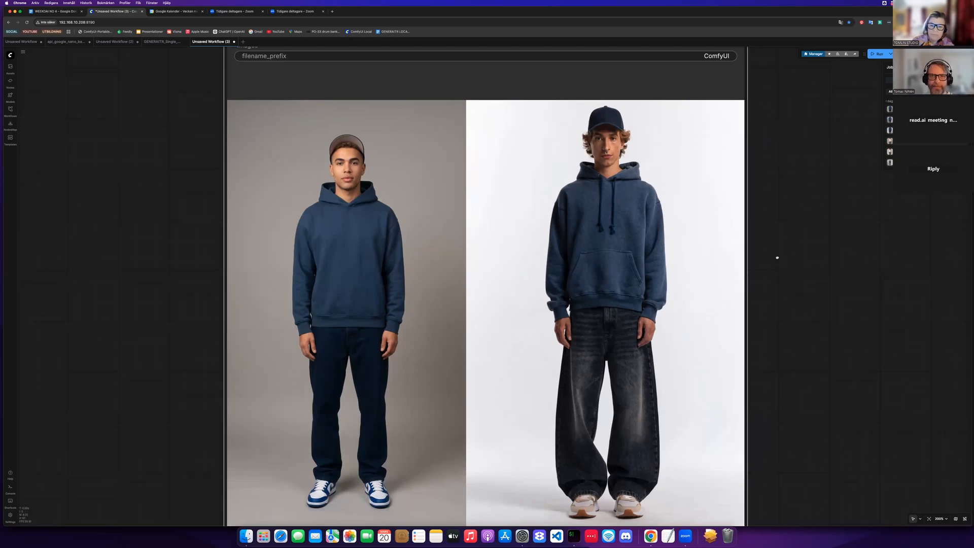
pyautogui.scroll(1, 771, 272)
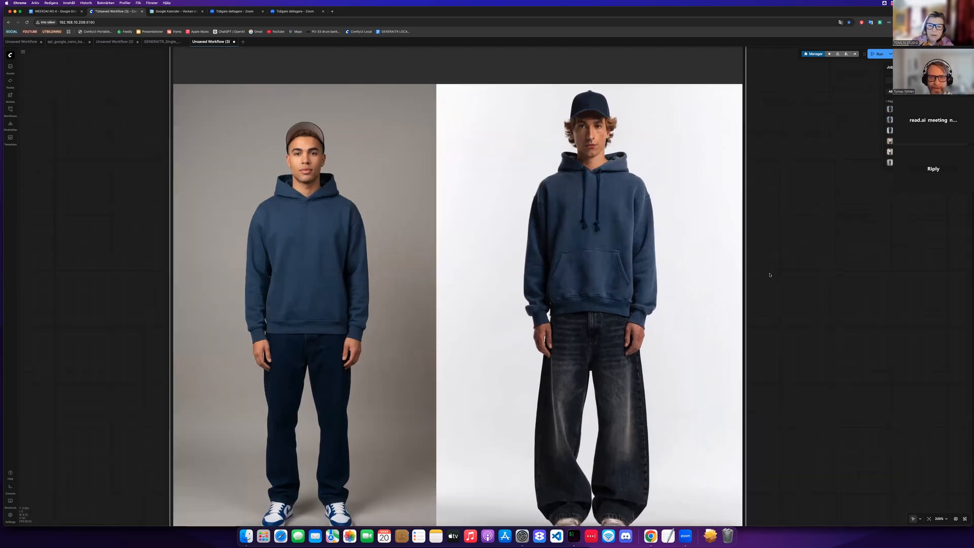
pyautogui.hscroll(-1, 769, 275)
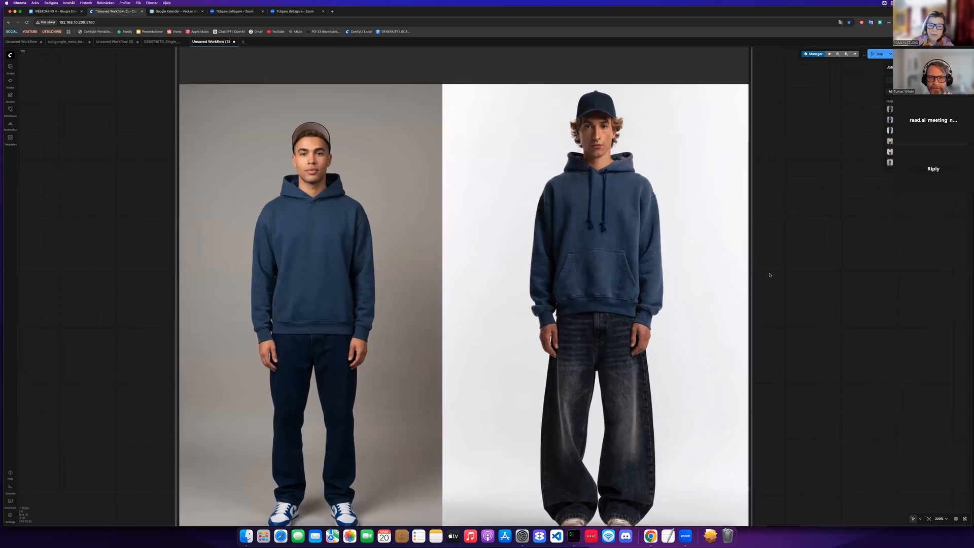
pyautogui.scroll(-1, 770, 274)
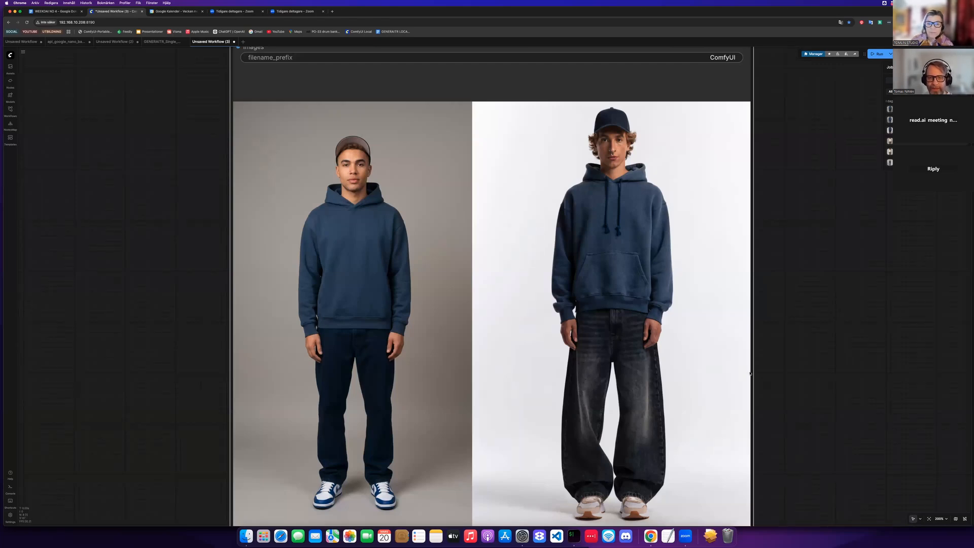
pyautogui.hscroll(3, 750, 373)
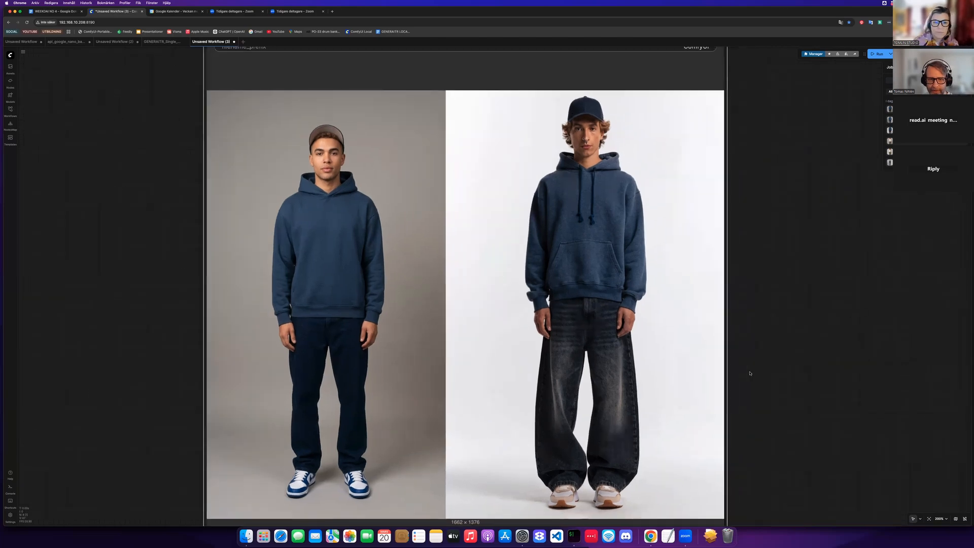
pyautogui.scroll(-3, 750, 373)
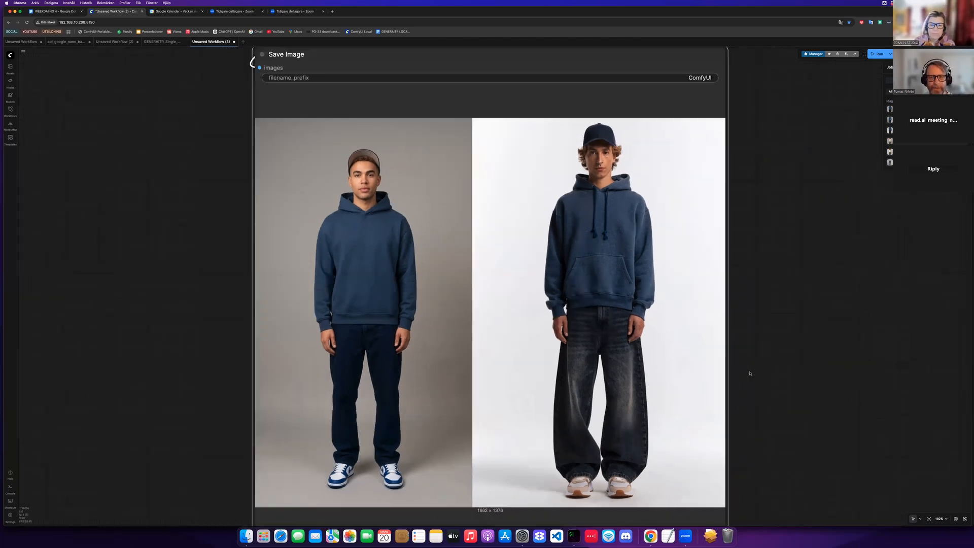
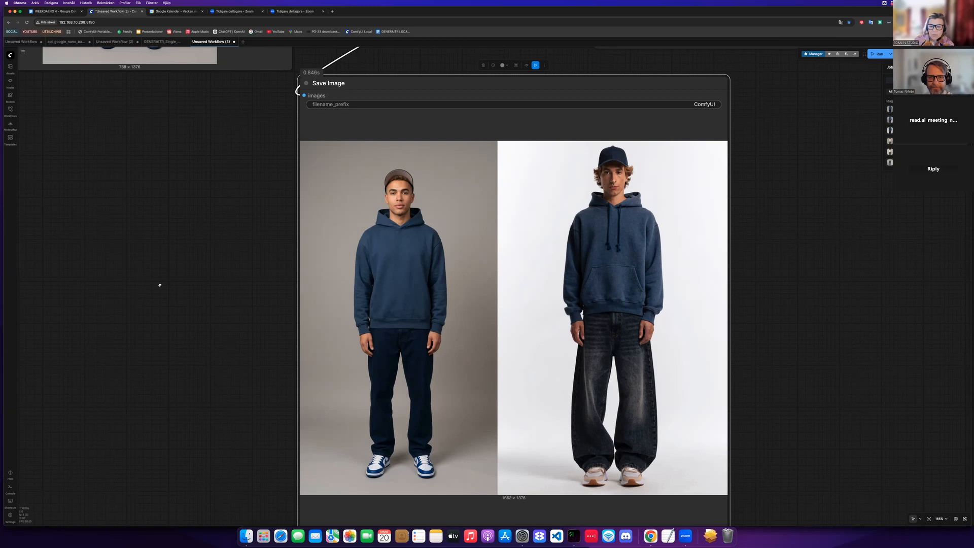
# - Set the character's top color to Red in the Prompt Builder
pyautogui.scroll(-3, 229, 312)
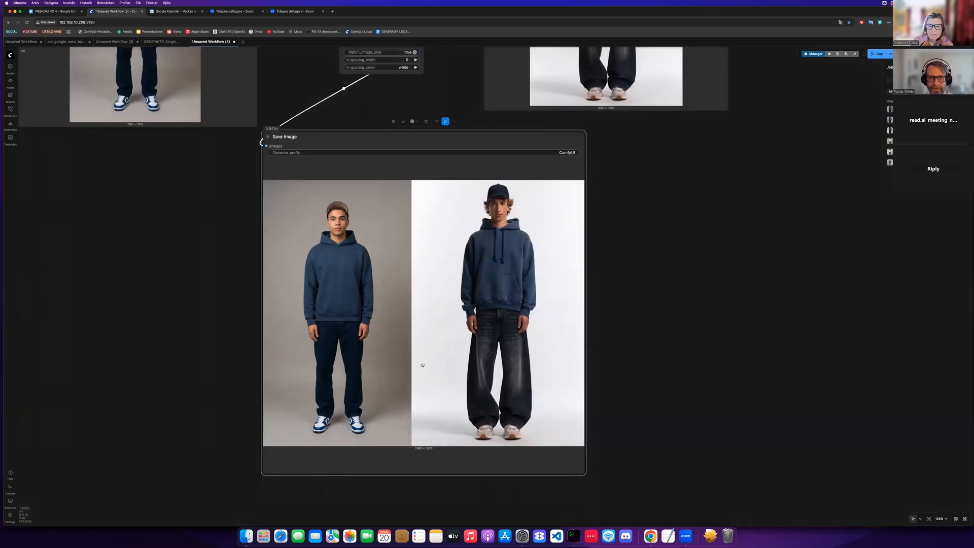
pyautogui.hscroll(-3, 422, 178)
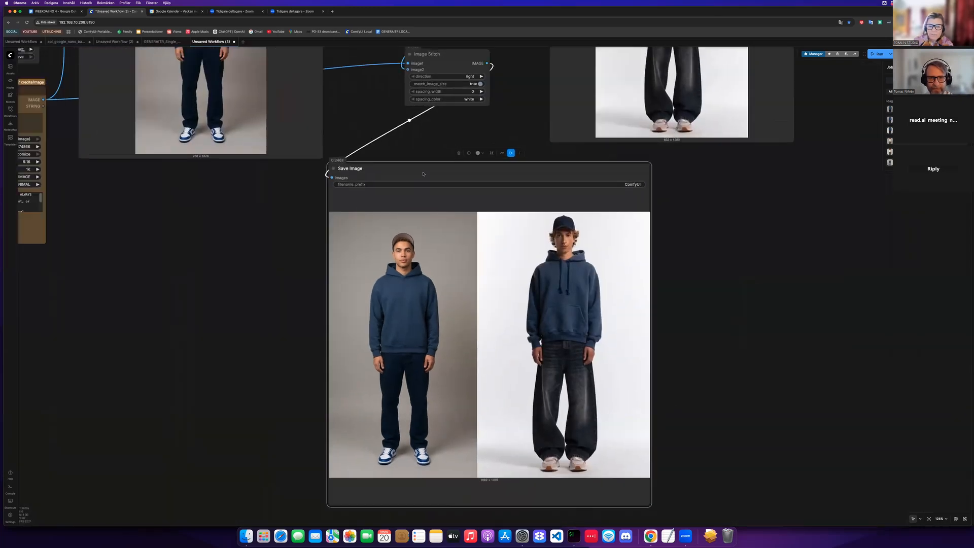
pyautogui.hscroll(-10, 423, 174)
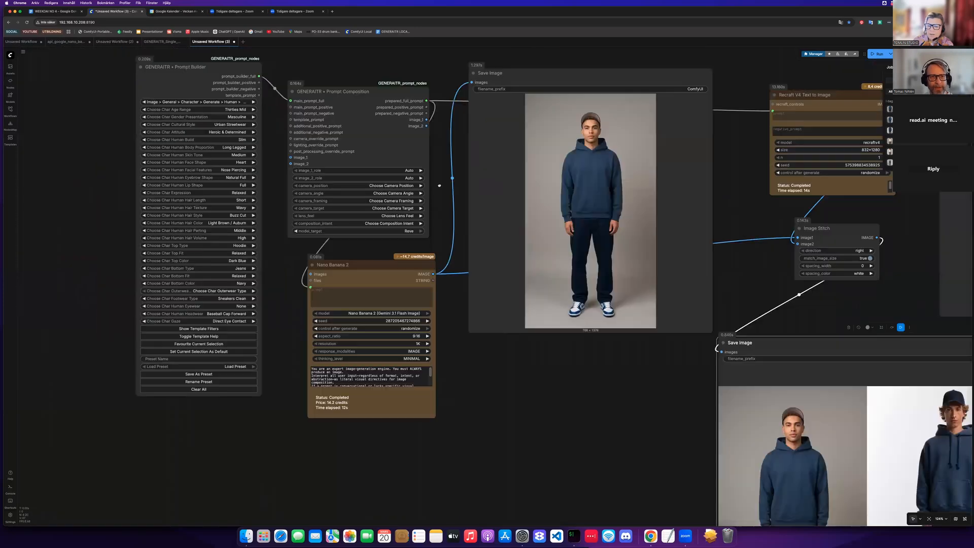
pyautogui.scroll(7, 423, 174)
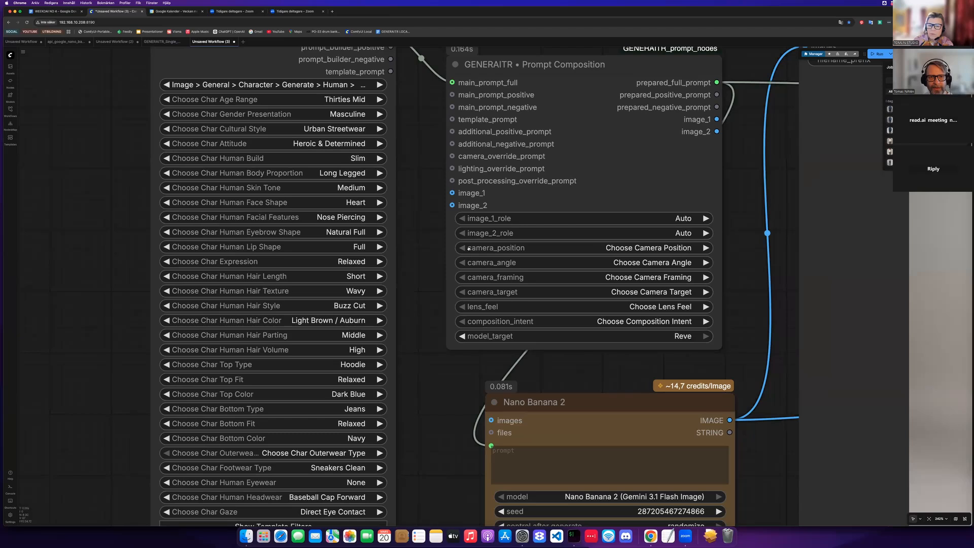
pyautogui.hscroll(-1, 469, 248)
pyautogui.scroll(1, 469, 248)
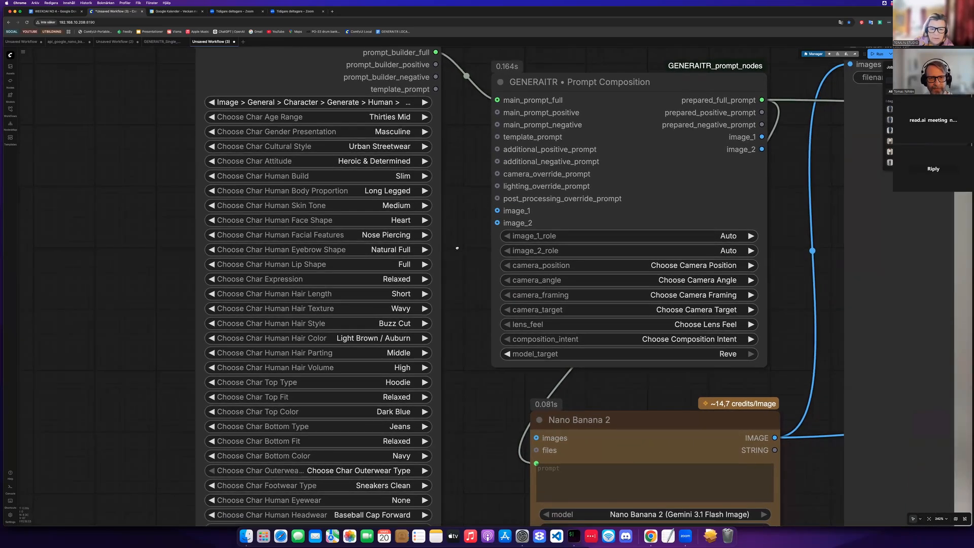
pyautogui.scroll(-2, 460, 320)
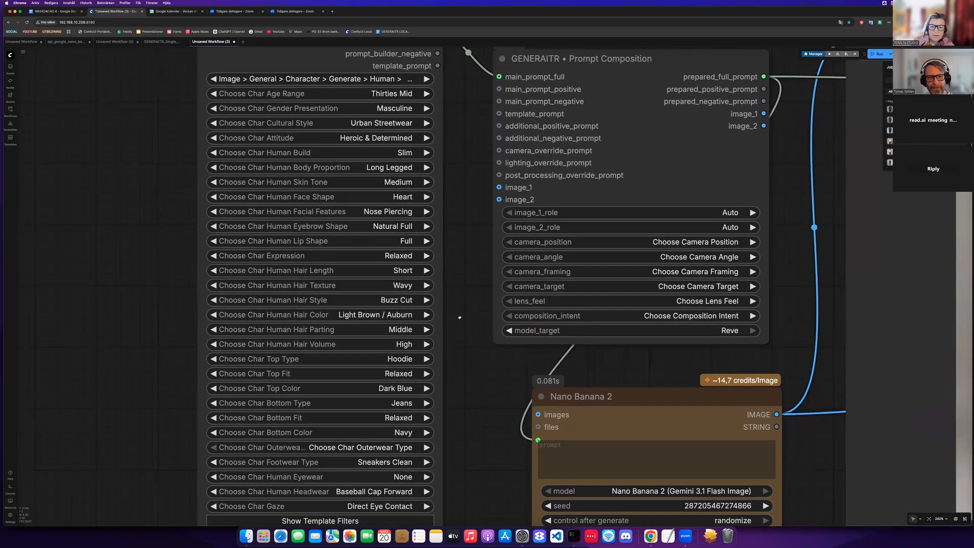
pyautogui.scroll(-3, 468, 300)
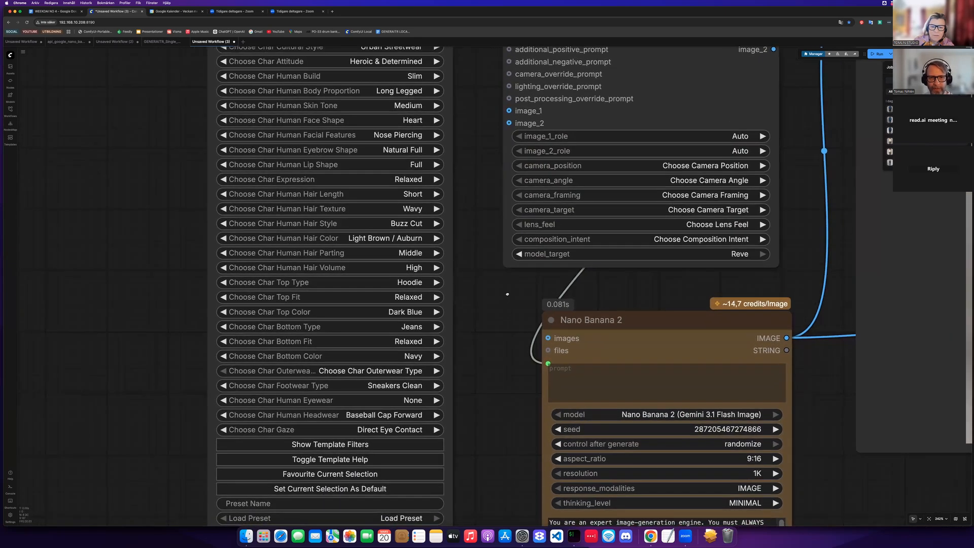
pyautogui.scroll(2, 509, 318)
pyautogui.hscroll(-2, 512, 322)
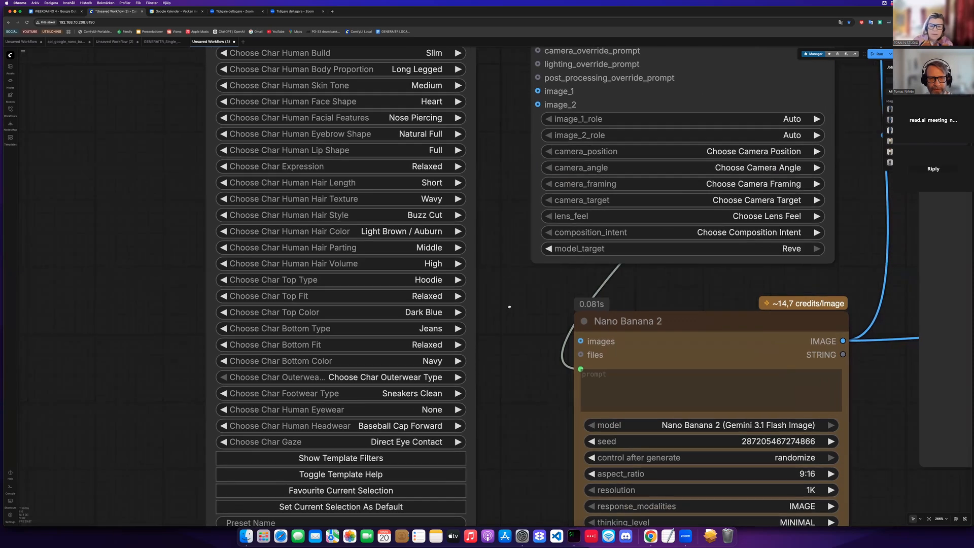
pyautogui.scroll(-2, 430, 263)
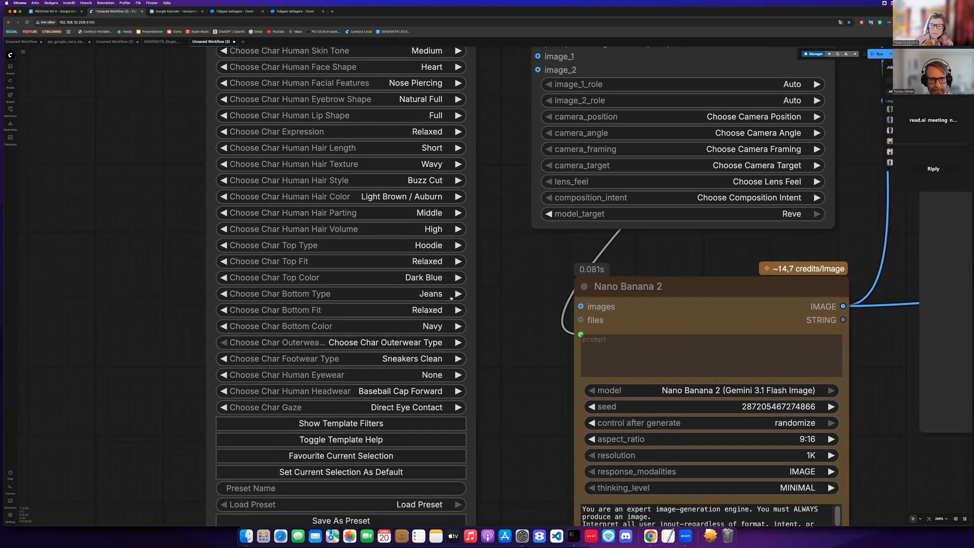
pyautogui.scroll(-1, 440, 294)
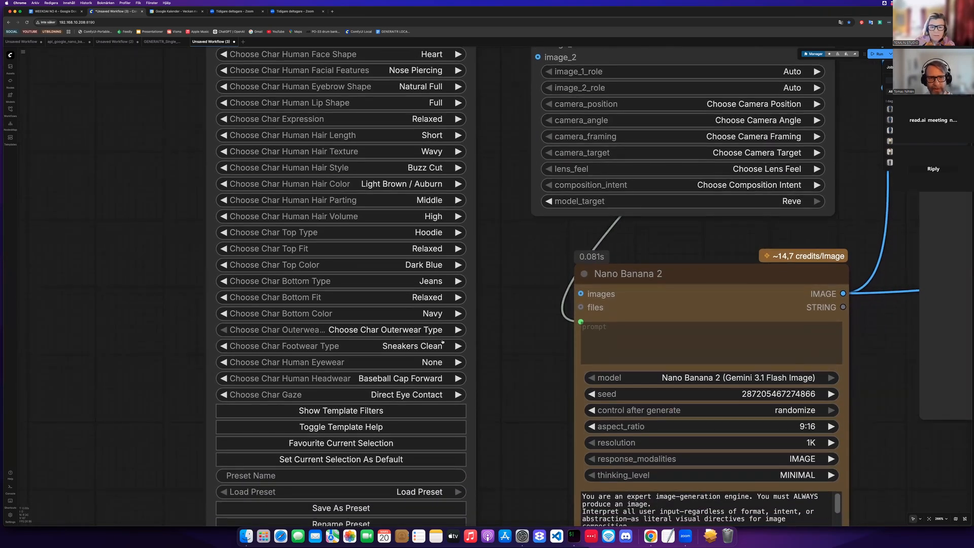
pyautogui.click(432, 264)
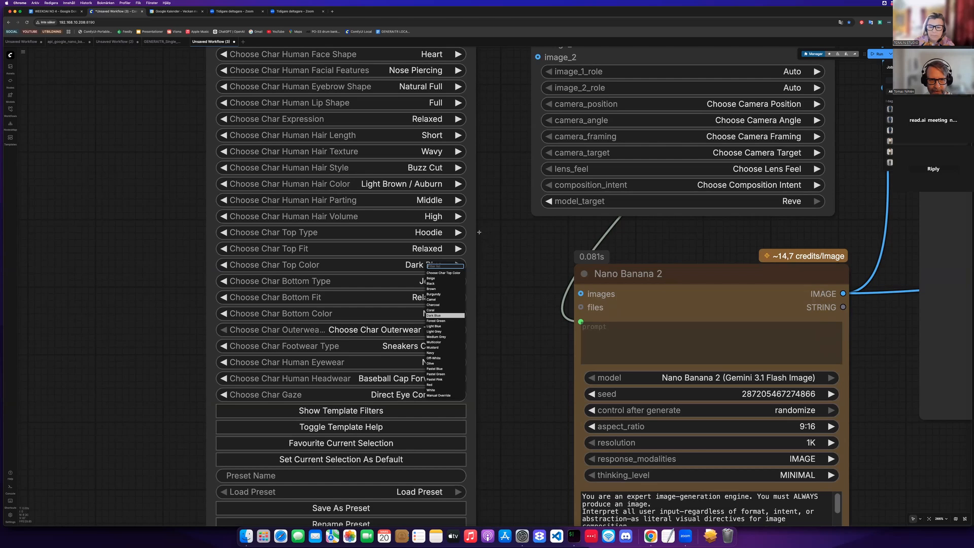
pyautogui.click(431, 384)
# - Set the character's gender presentation to Feminine
pyautogui.moveTo(428, 205); pyautogui.dragTo(429, 215)
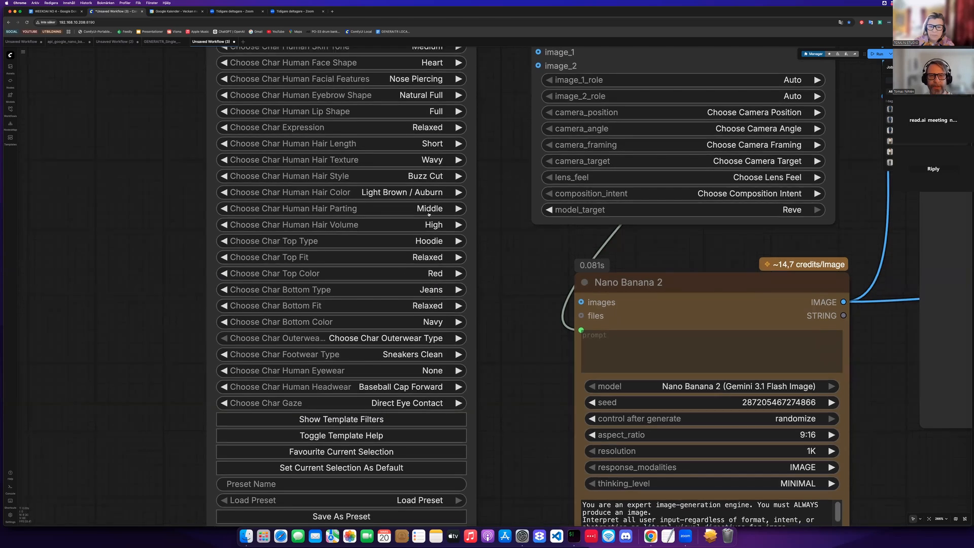
pyautogui.scroll(5, 429, 215)
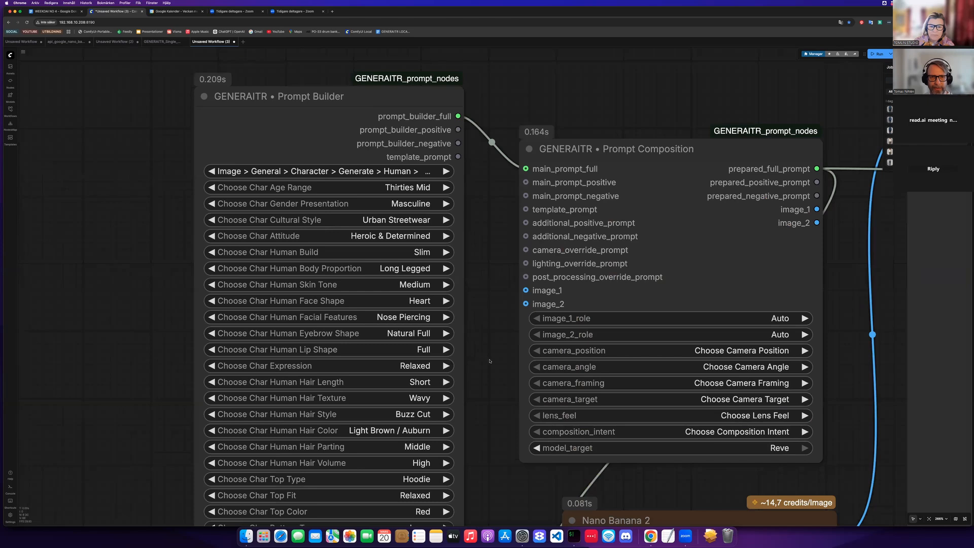
pyautogui.click(411, 204)
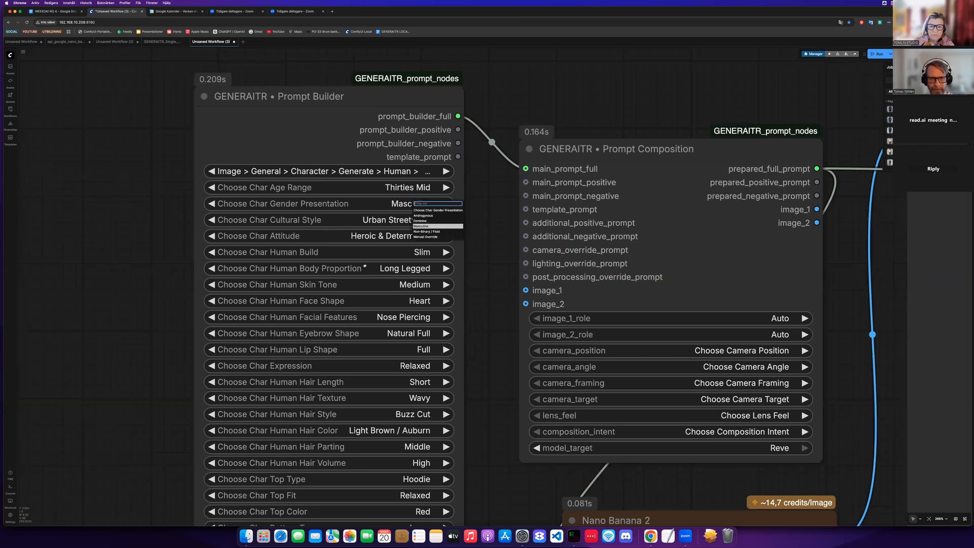
pyautogui.click(420, 221)
# - Queue the workflow to generate new Nano Banana 2 and Recraft V4 portraits
pyautogui.scroll(-4, 492, 360)
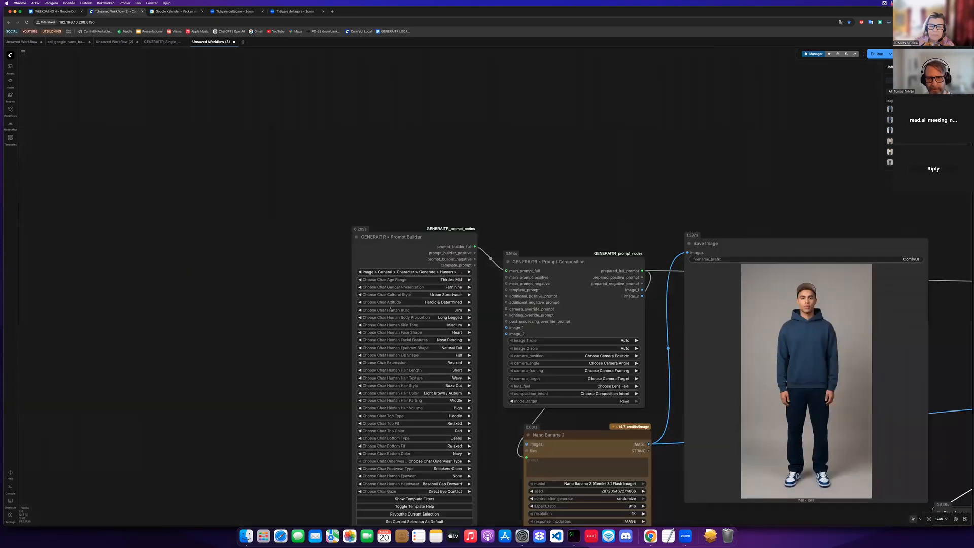
pyautogui.scroll(-3, 390, 309)
pyautogui.hscroll(6, 391, 309)
pyautogui.scroll(-4, 390, 309)
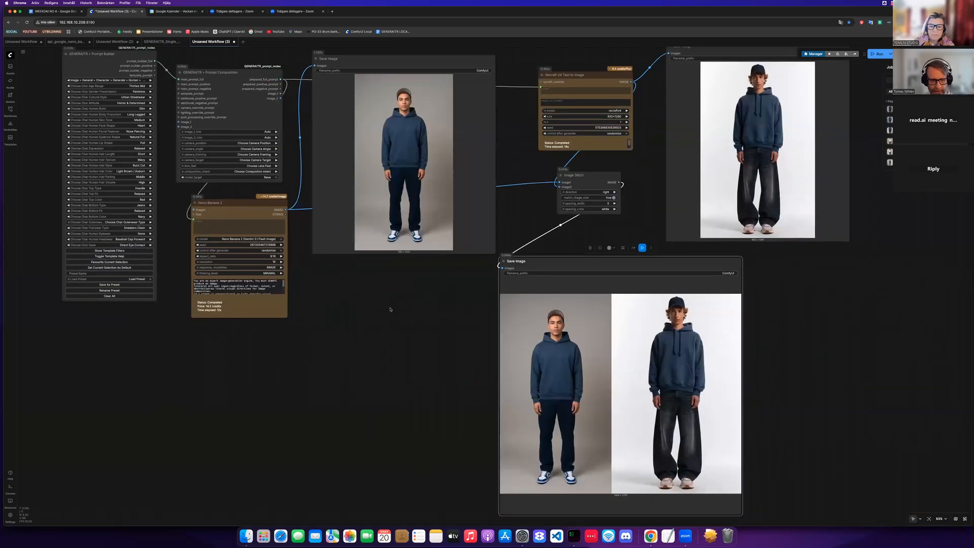
pyautogui.scroll(-2, 390, 309)
pyautogui.hscroll(2, 390, 309)
pyautogui.hotkey('ctrl', 'Return')
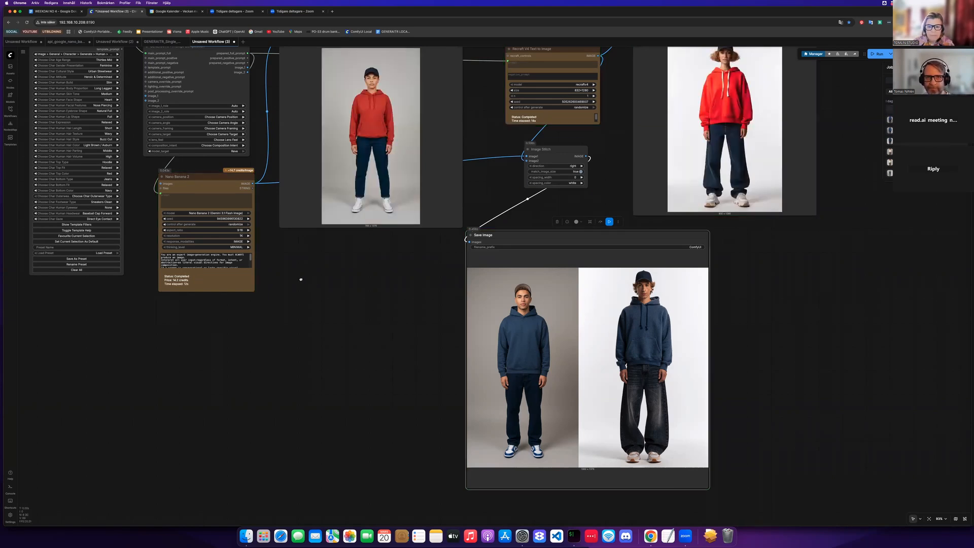
# - Zoom in on the new stitched comparison and examine both portraits
pyautogui.scroll(3, 236, 275)
pyautogui.hscroll(5, 223, 271)
pyautogui.scroll(-4, 223, 272)
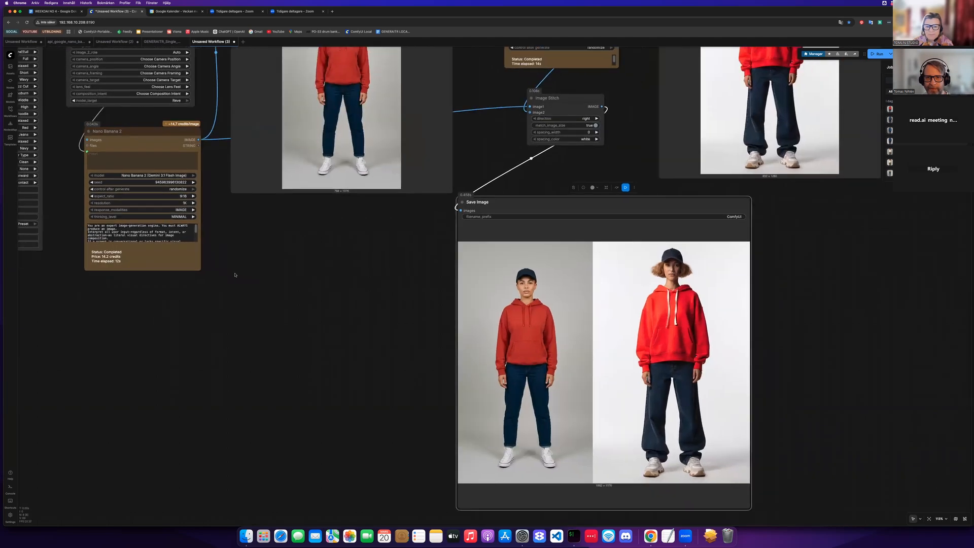
pyautogui.hscroll(5, 203, 263)
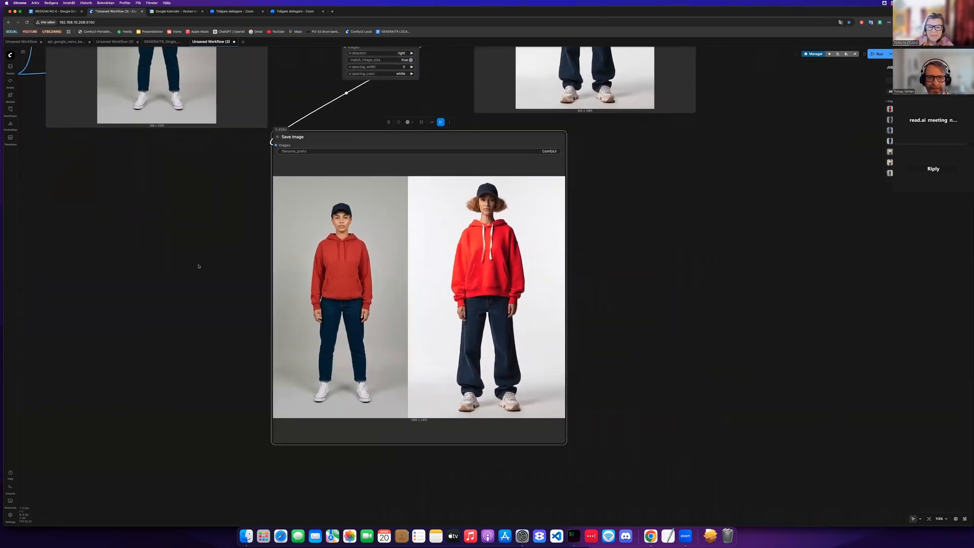
pyautogui.scroll(3, 201, 264)
pyautogui.hscroll(2, 198, 267)
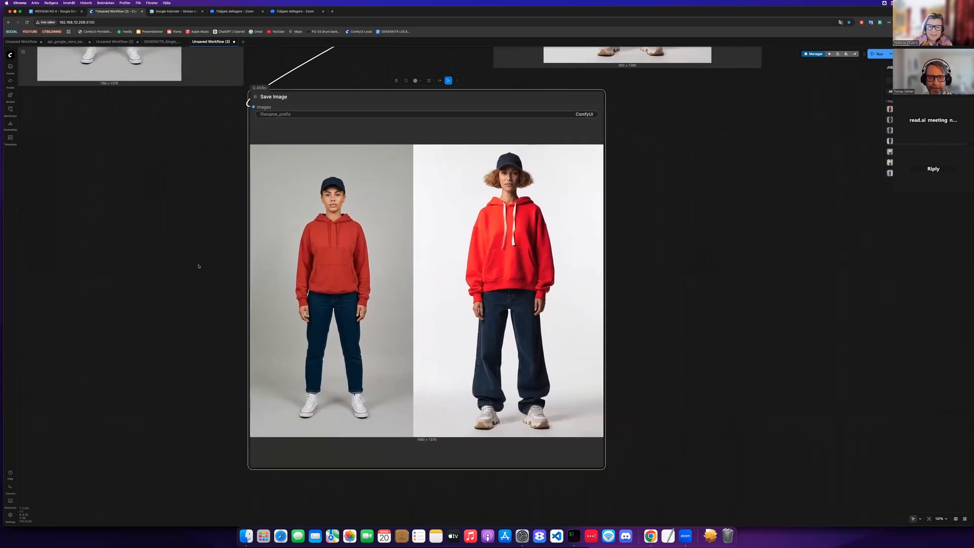
pyautogui.scroll(1, 198, 267)
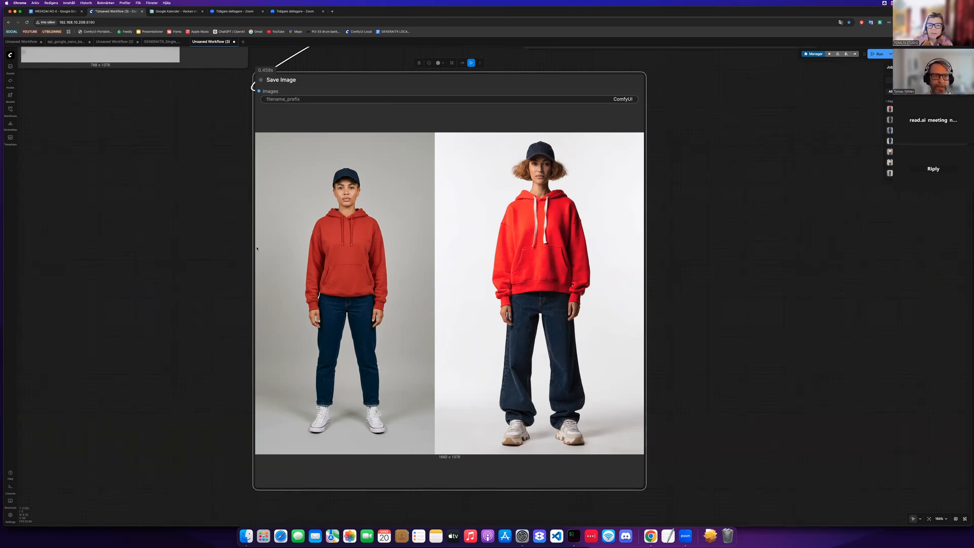
pyautogui.scroll(-8, 249, 274)
pyautogui.scroll(-2, 224, 260)
pyautogui.hscroll(-6, 234, 243)
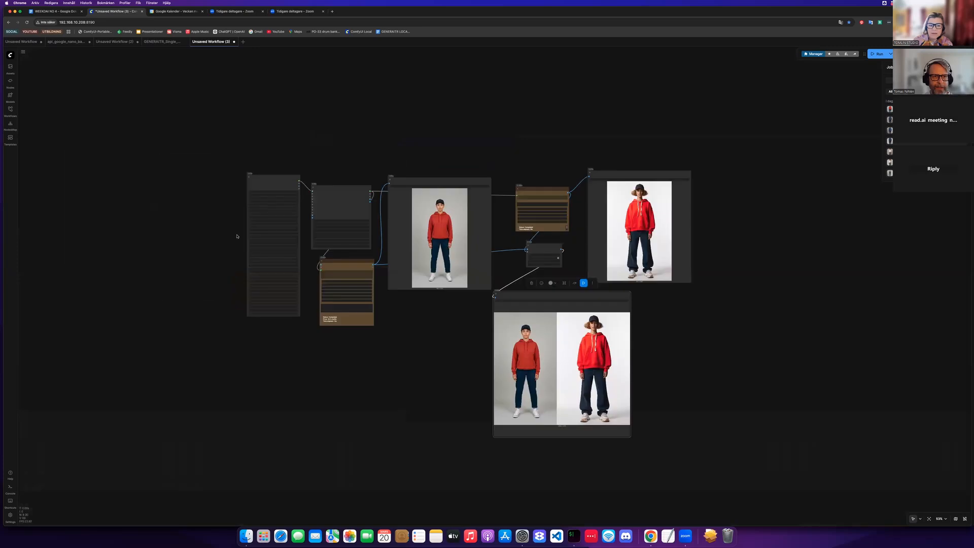
# - Set the character's body proportion to Balanced
pyautogui.scroll(3, 231, 243)
pyautogui.scroll(10, 279, 233)
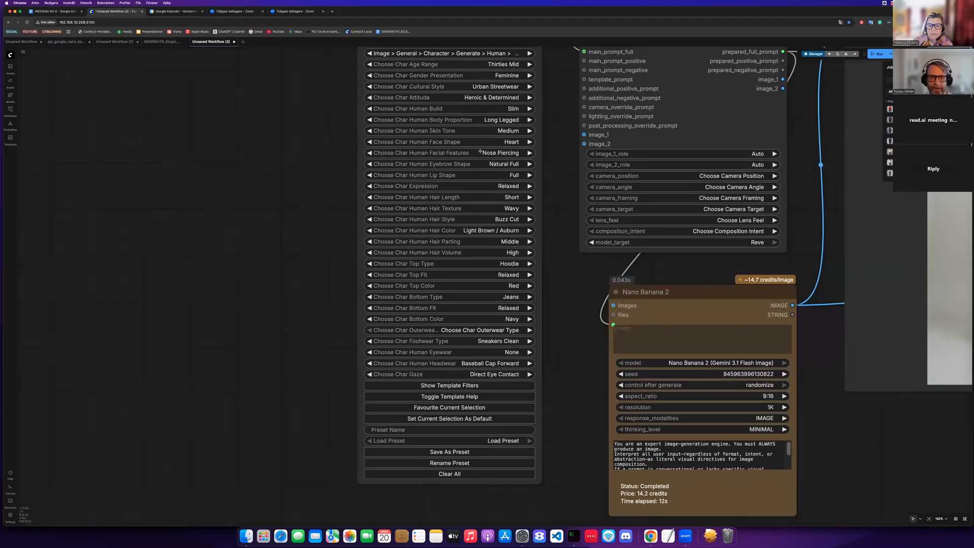
pyautogui.scroll(2, 480, 152)
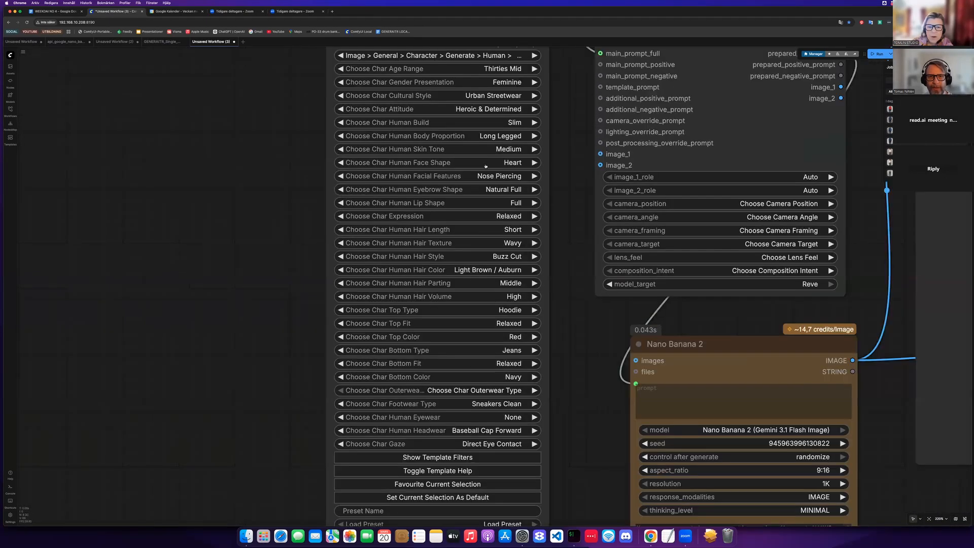
pyautogui.hscroll(2, 485, 166)
pyautogui.scroll(1, 486, 166)
pyautogui.click(482, 151)
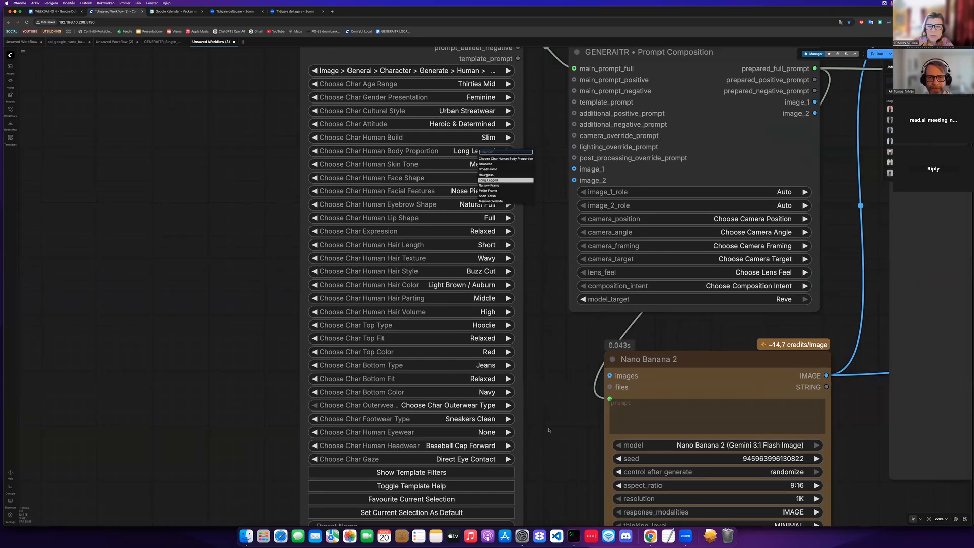
pyautogui.click(486, 165)
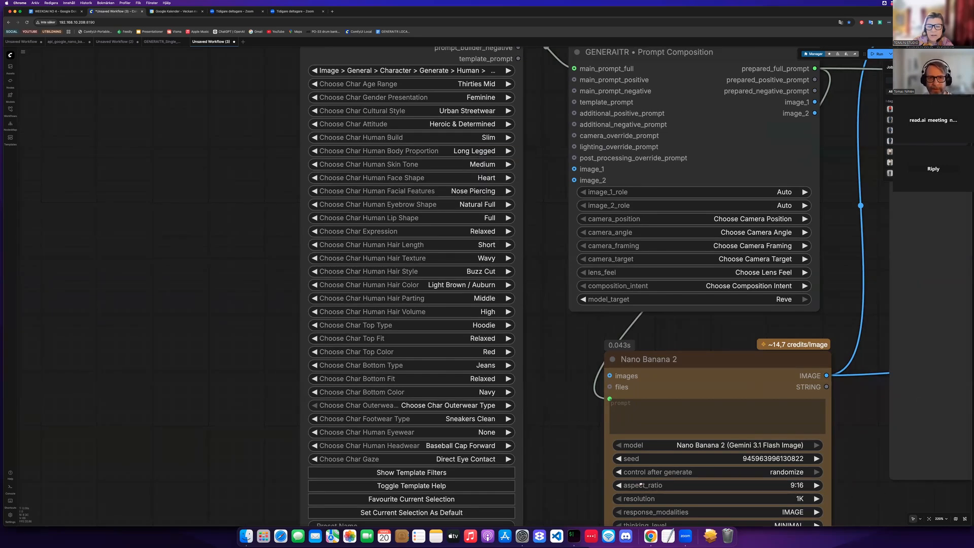
# - Queue the workflow again to regenerate both portraits
pyautogui.scroll(-5, 306, 307)
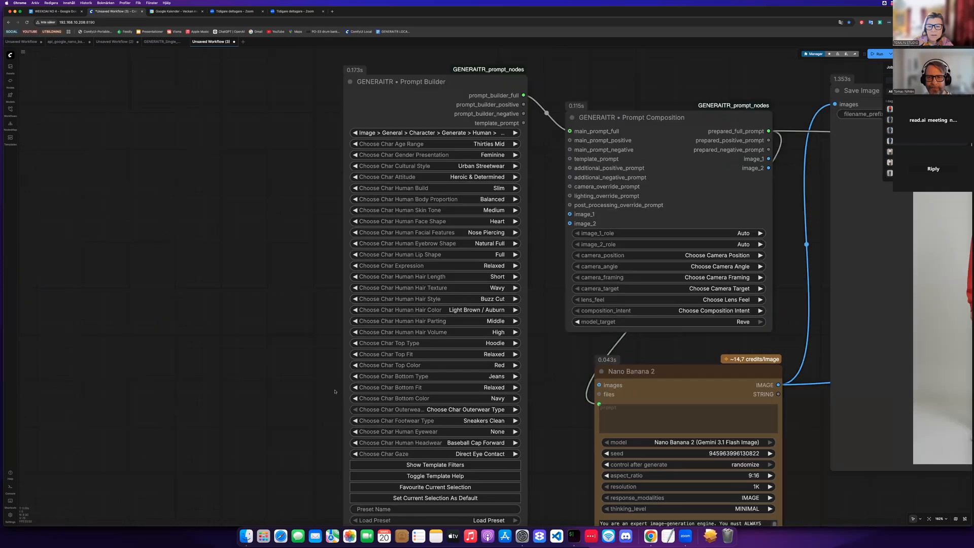
pyautogui.hscroll(3, 241, 270)
pyautogui.hscroll(10, 259, 324)
pyautogui.scroll(-5, 259, 324)
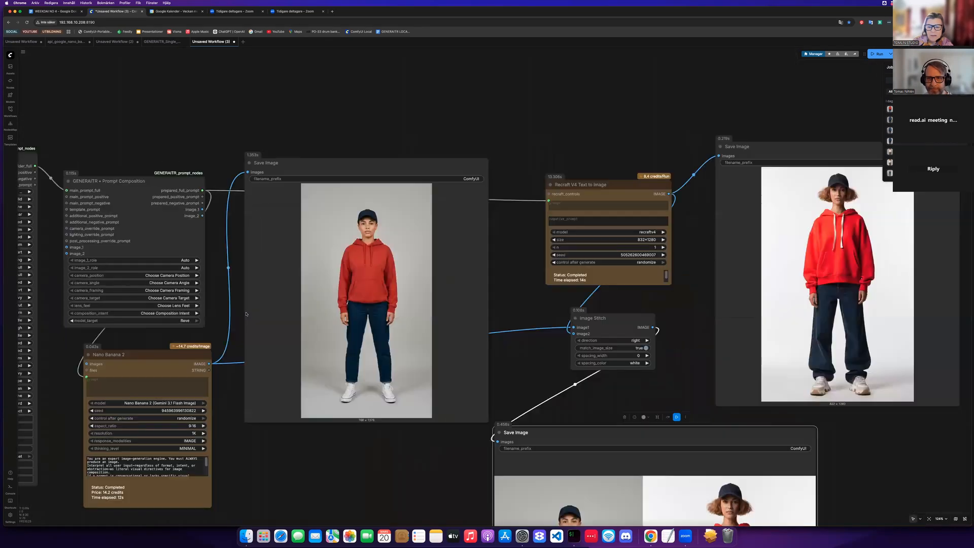
pyautogui.scroll(-5, 245, 313)
pyautogui.hscroll(4, 246, 314)
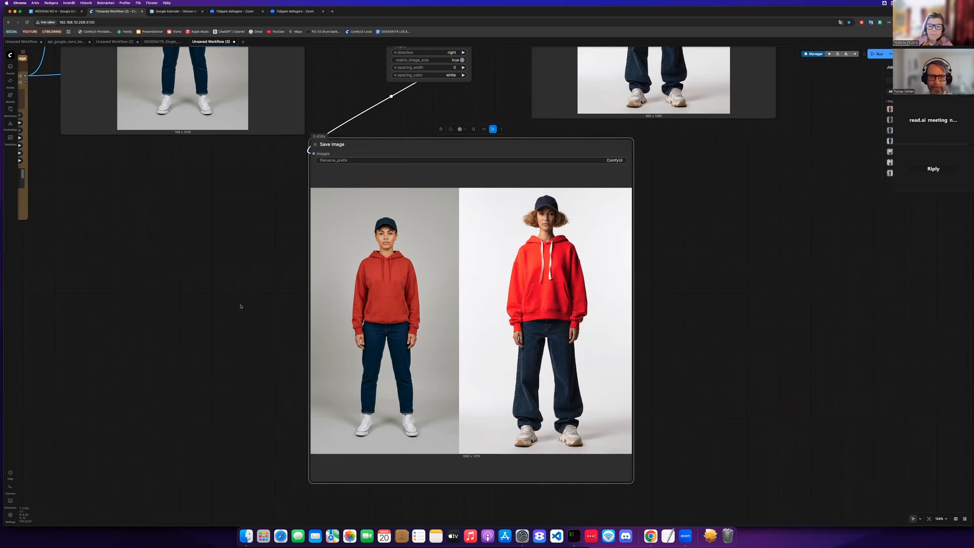
pyautogui.hotkey('ctrl', 'Return')
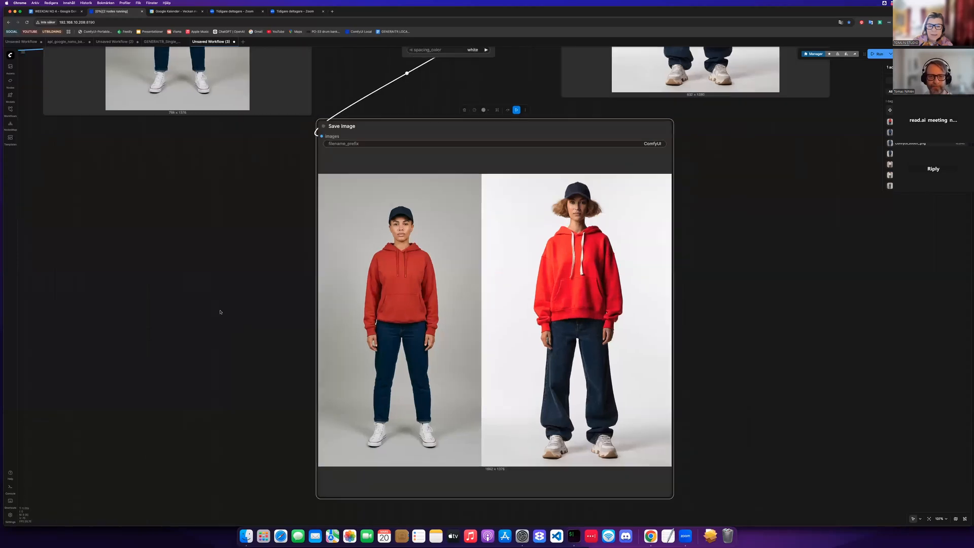
# - Zoom in on the regenerated side-by-side comparison and examine both portraits
pyautogui.scroll(2, 219, 311)
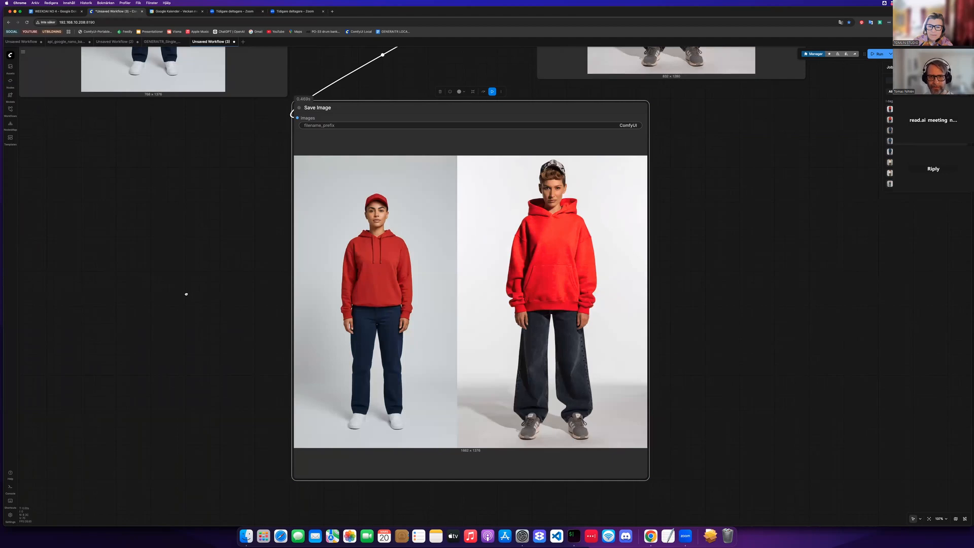
pyautogui.scroll(3, 186, 294)
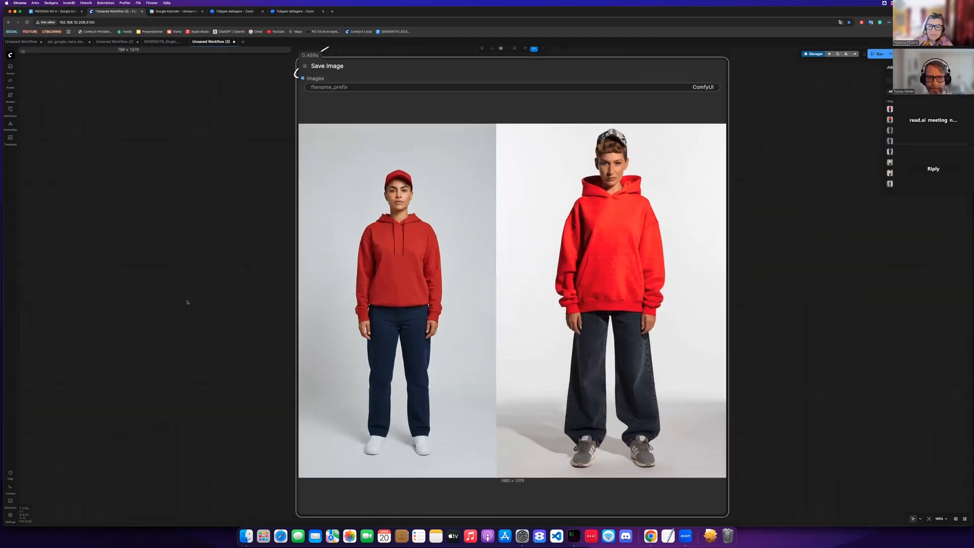
pyautogui.hscroll(2, 187, 302)
pyautogui.hscroll(1, 187, 302)
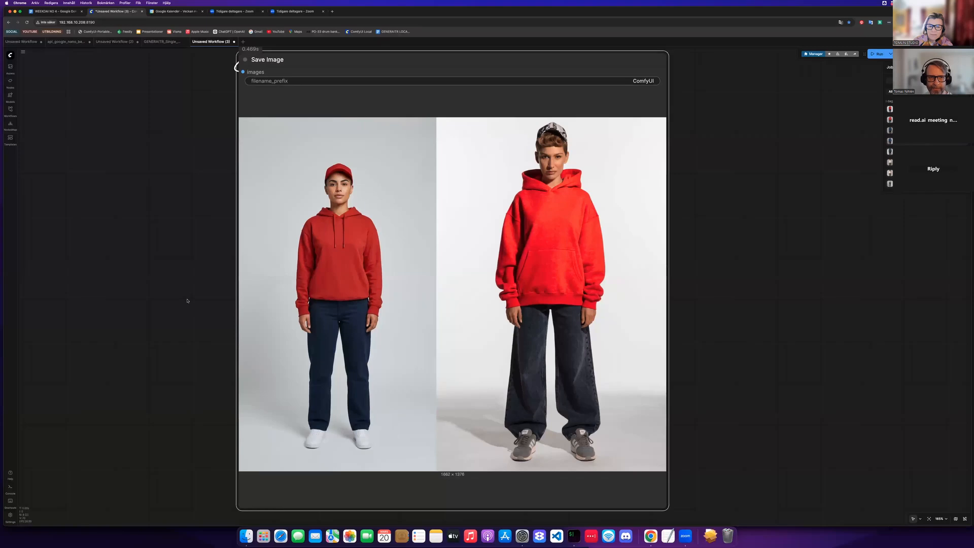
pyautogui.scroll(-3, 187, 279)
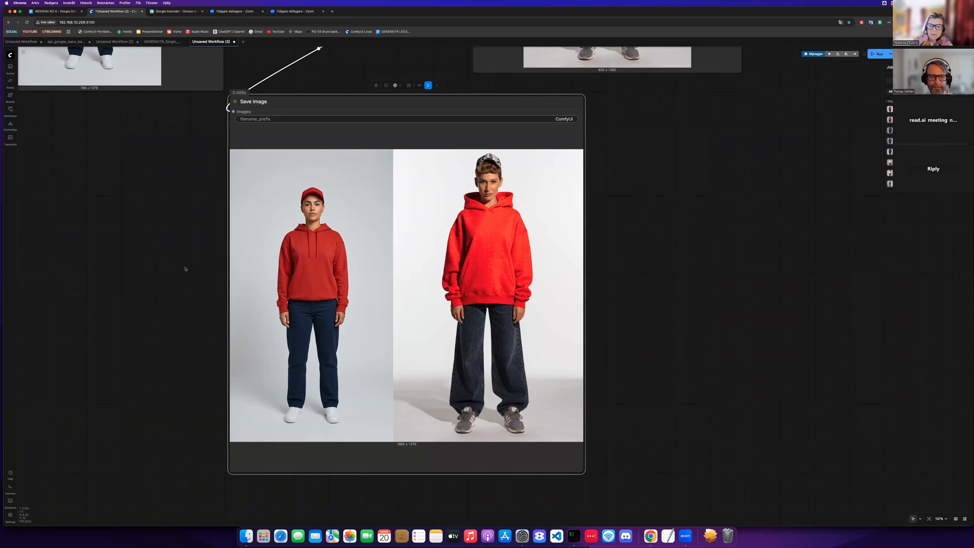
pyautogui.scroll(-3, 185, 269)
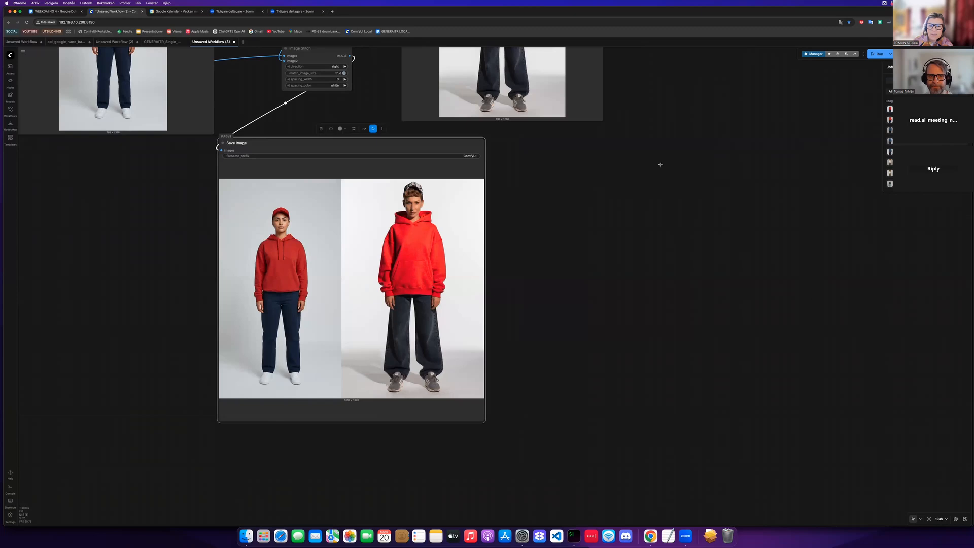
# - Set the character's age range to Sixties Early in the Prompt Builder
pyautogui.scroll(8, 611, 145)
pyautogui.moveTo(612, 145); pyautogui.dragTo(557, 193)
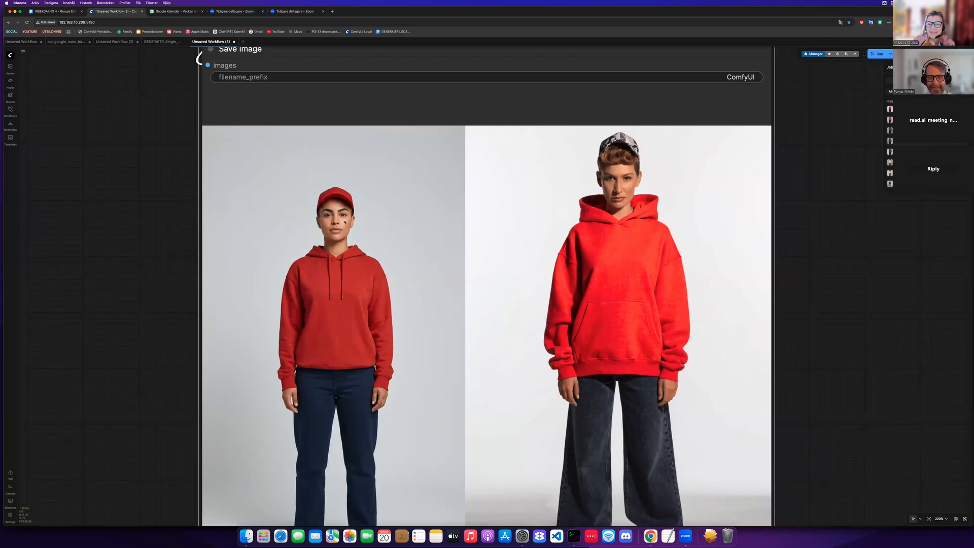
pyautogui.scroll(-12, 345, 222)
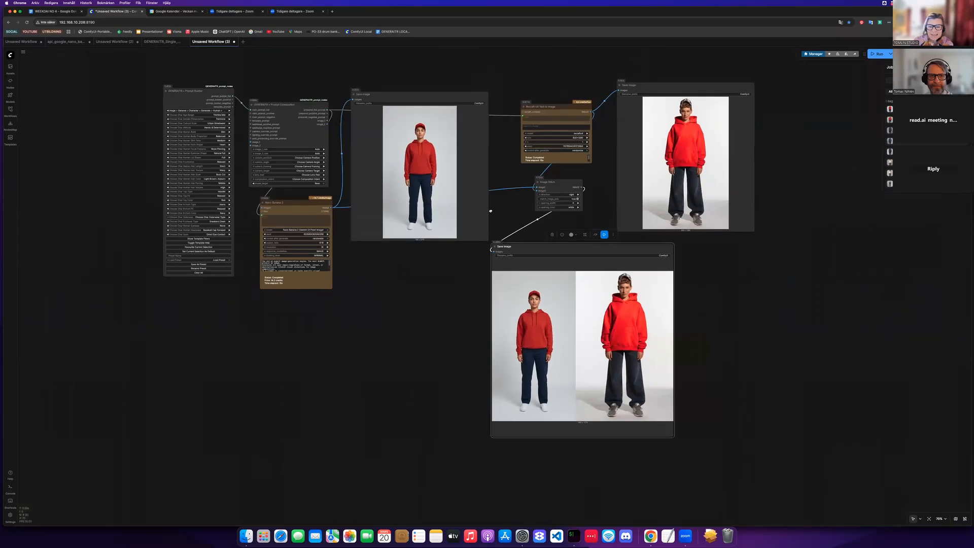
pyautogui.scroll(6, 490, 211)
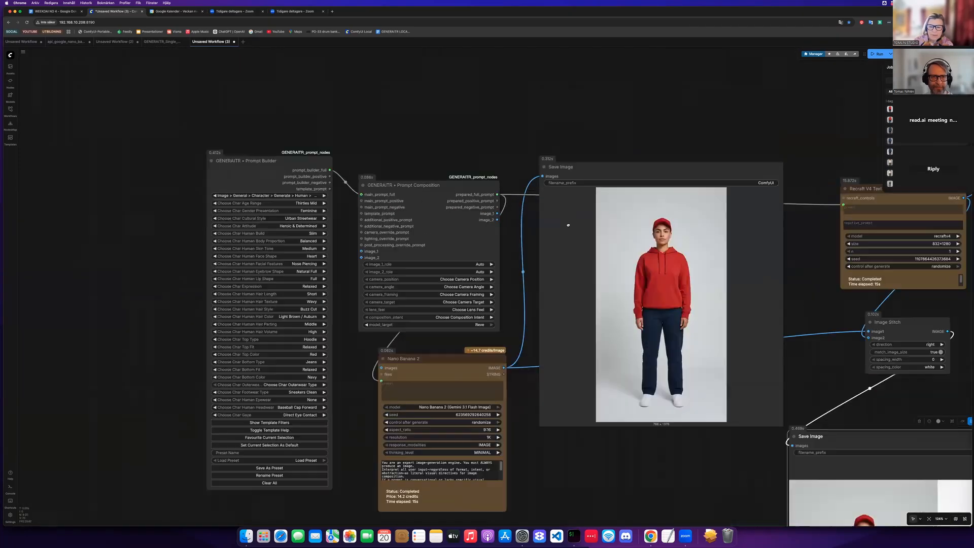
pyautogui.scroll(6, 569, 225)
pyautogui.hscroll(-4, 494, 183)
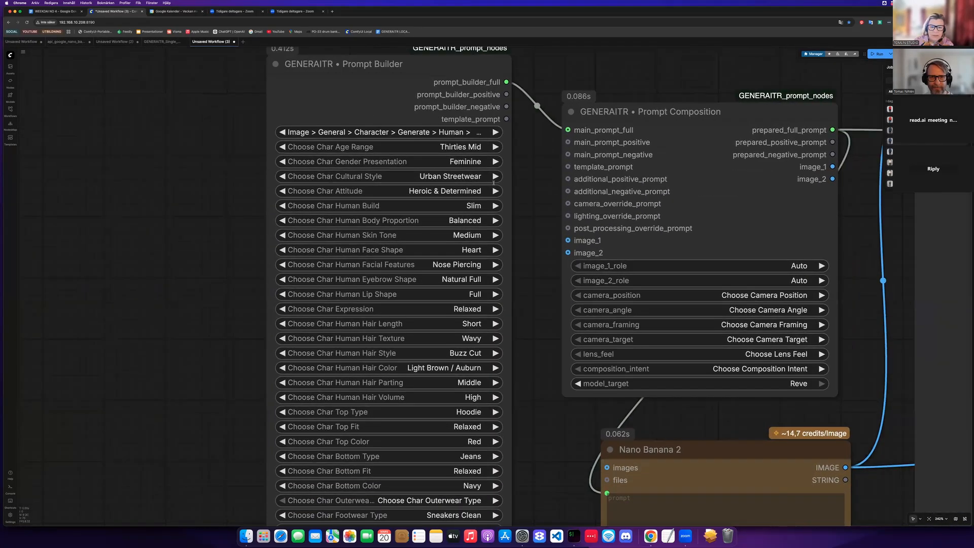
pyautogui.hscroll(-2, 494, 182)
pyautogui.scroll(3, 495, 181)
pyautogui.click(494, 180)
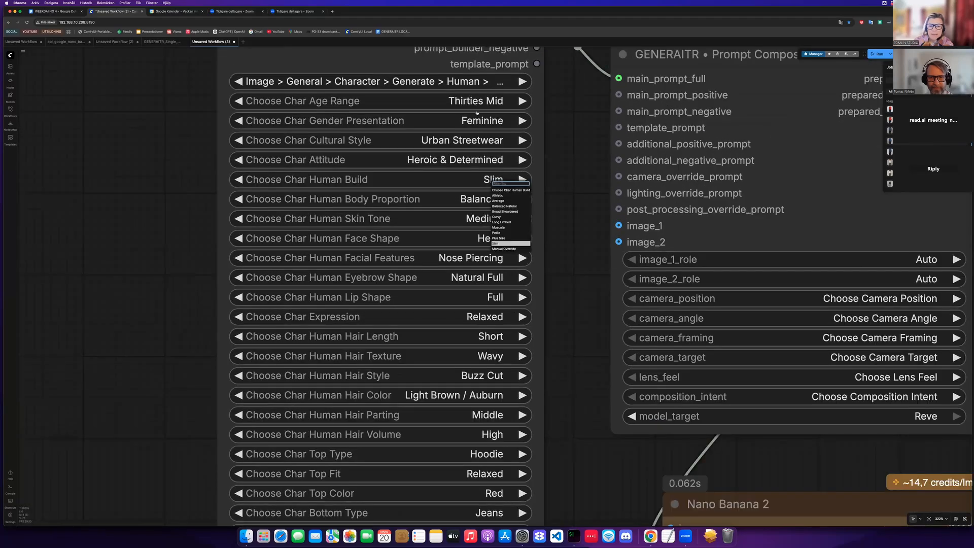
pyautogui.click(483, 173)
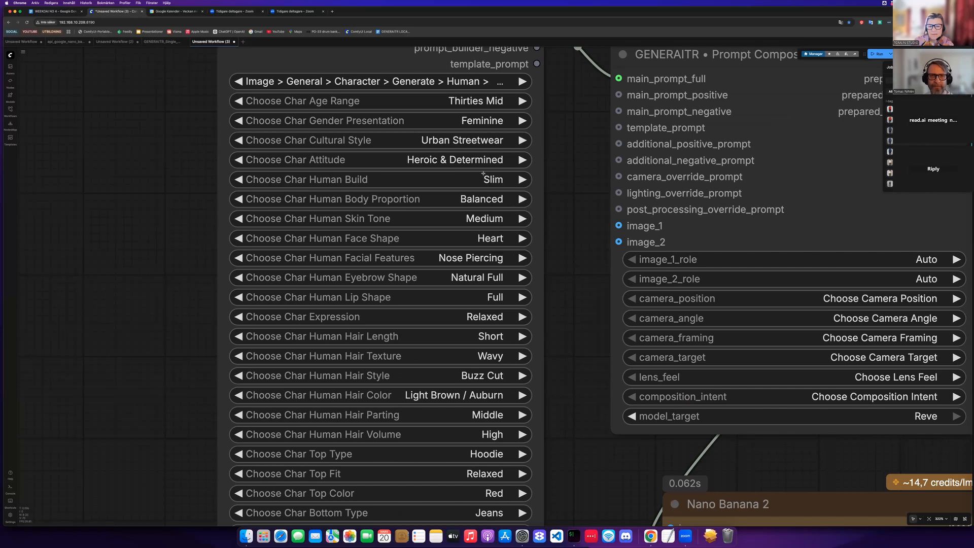
pyautogui.click(479, 101)
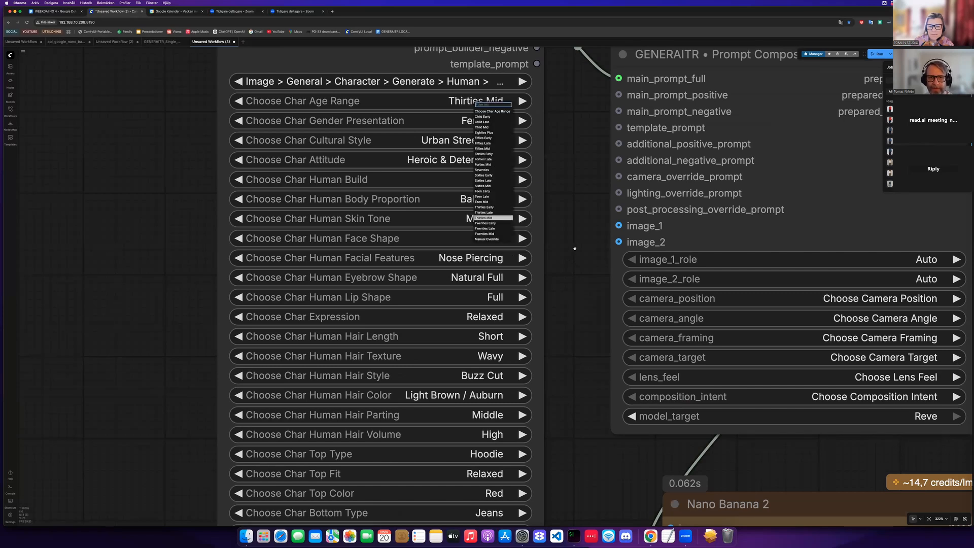
pyautogui.click(484, 175)
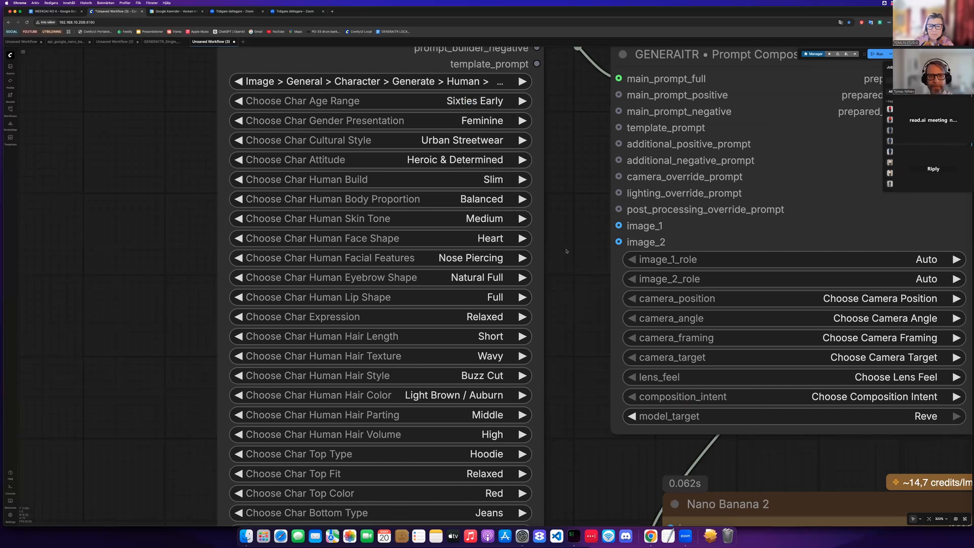
# - Set the character's cultural style to Global Modern
pyautogui.scroll(-1, 463, 130)
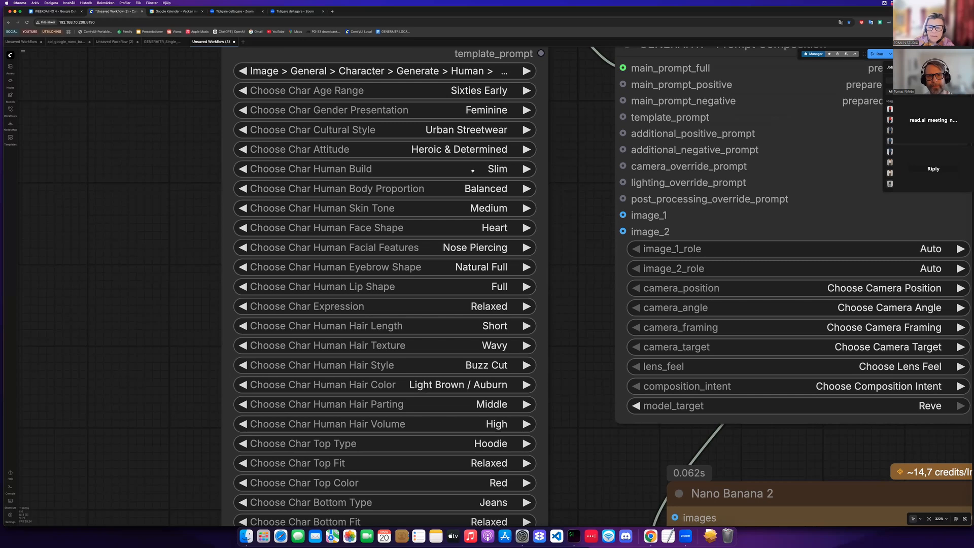
pyautogui.click(464, 130)
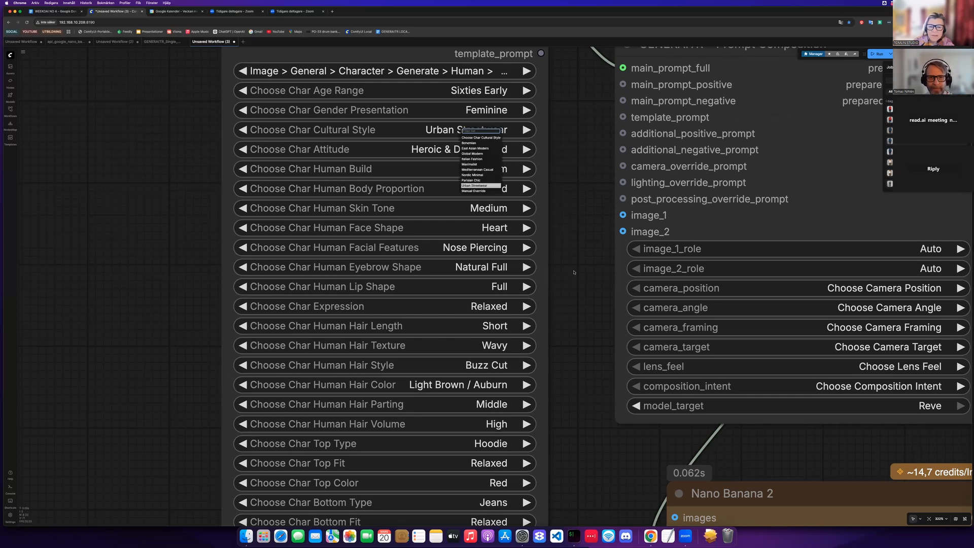
pyautogui.click(473, 153)
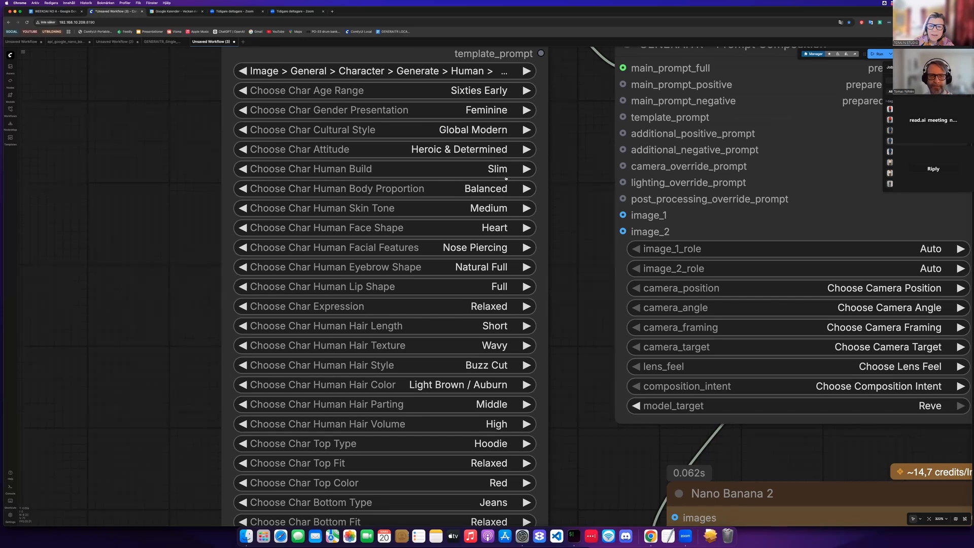
# - Set the character's human build to Curvy
pyautogui.scroll(-1, 505, 178)
pyautogui.click(497, 159)
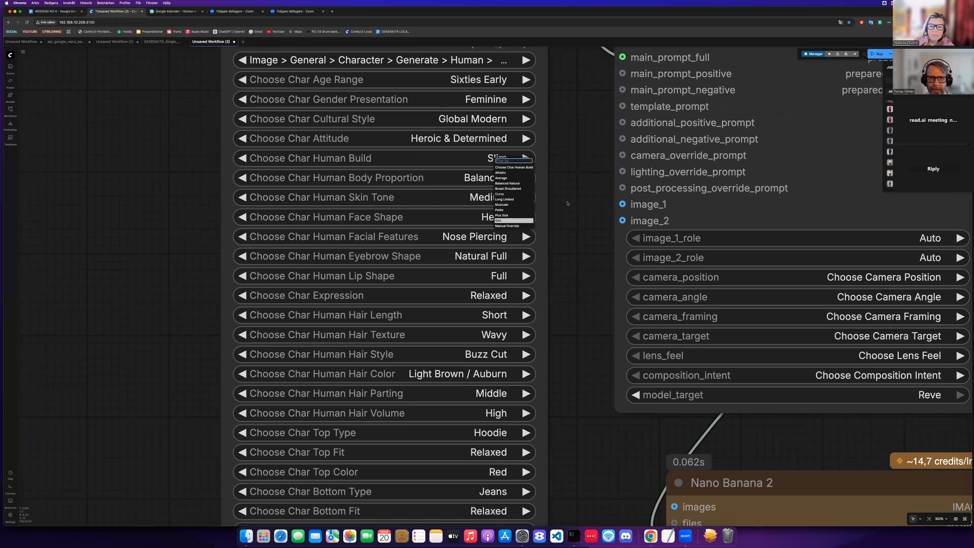
pyautogui.click(502, 178)
pyautogui.scroll(-1, 488, 152)
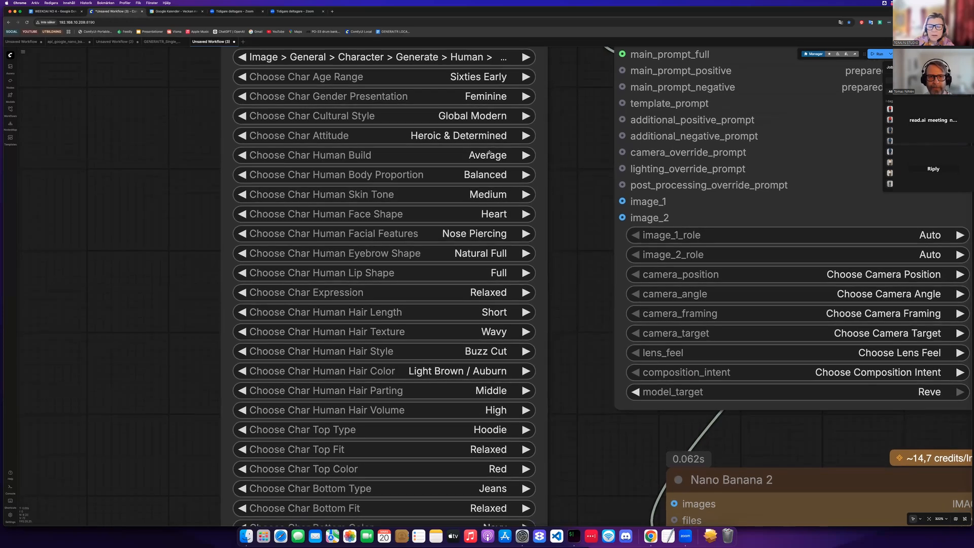
pyautogui.scroll(-1, 489, 152)
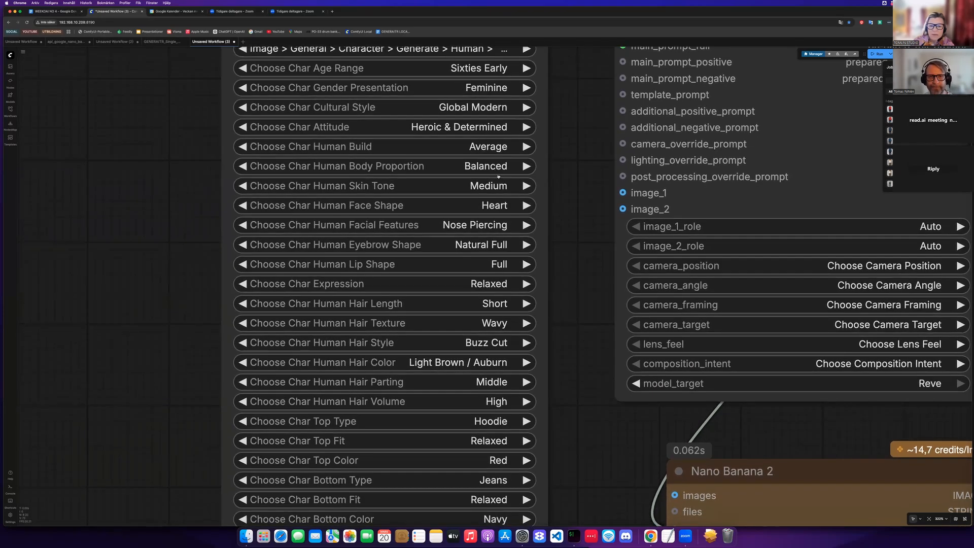
pyautogui.click(492, 146)
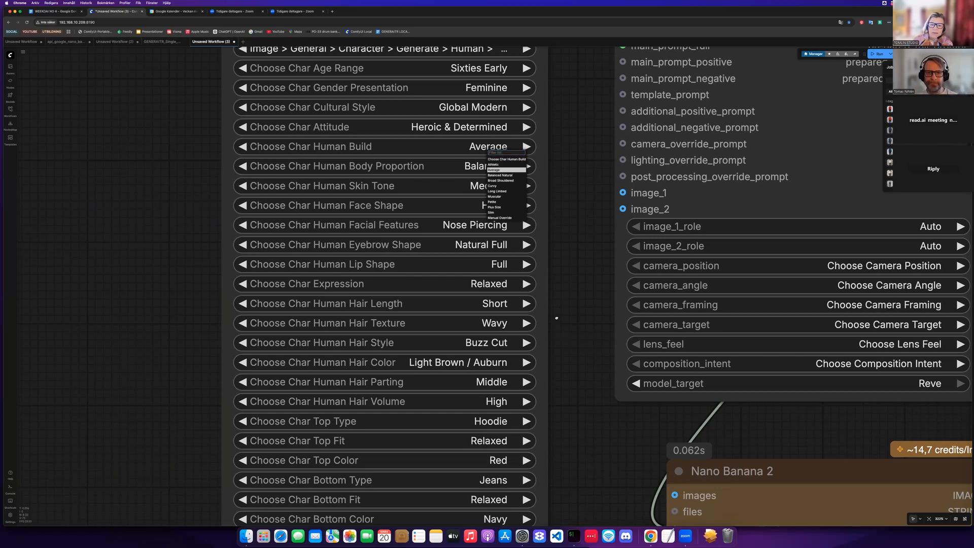
pyautogui.scroll(-4, 497, 212)
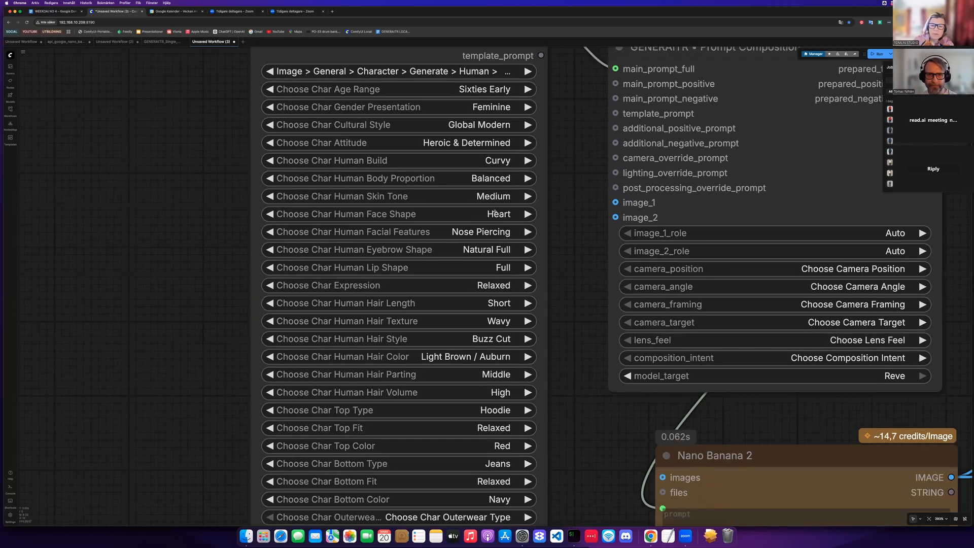
pyautogui.scroll(-2, 507, 225)
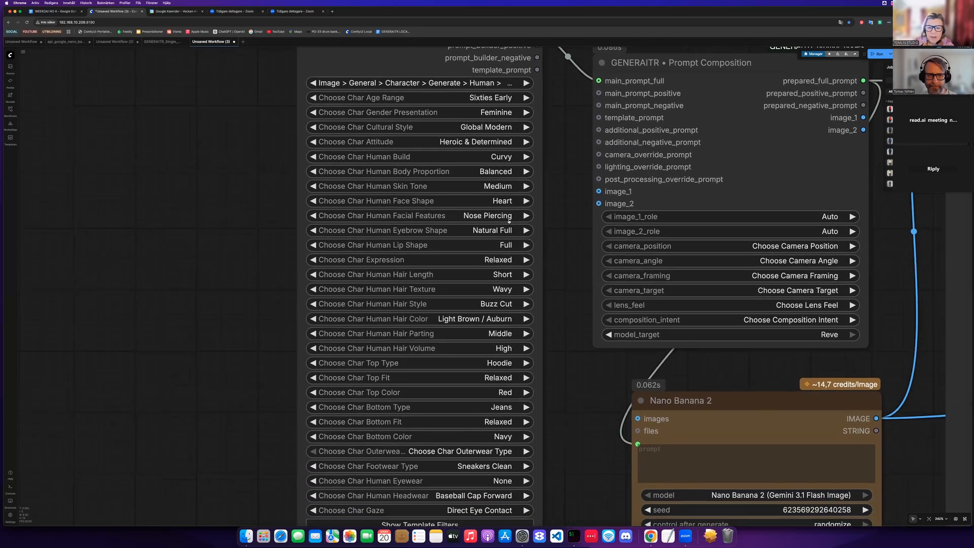
# - Clear the facial features option and set the character's attitude to Calm & Composed
pyautogui.click(509, 217)
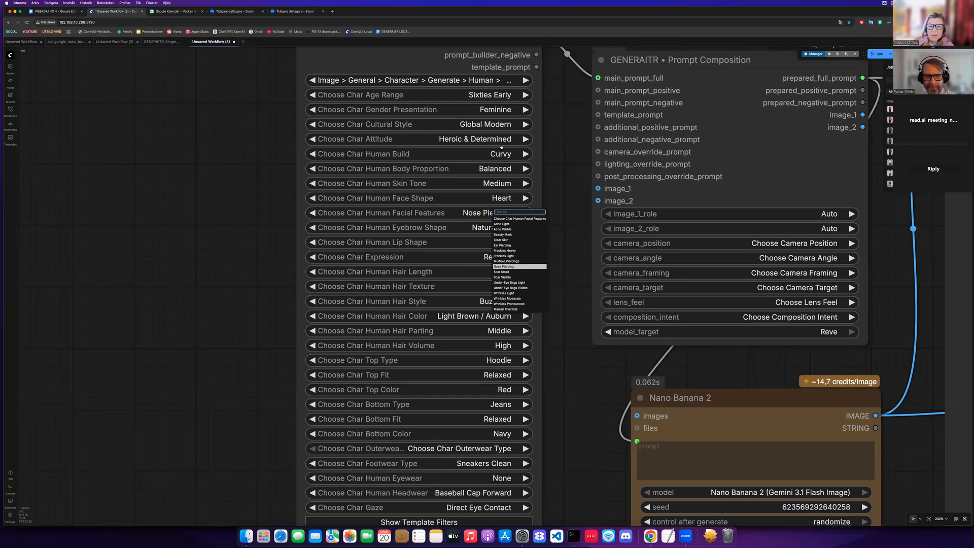
pyautogui.click(508, 219)
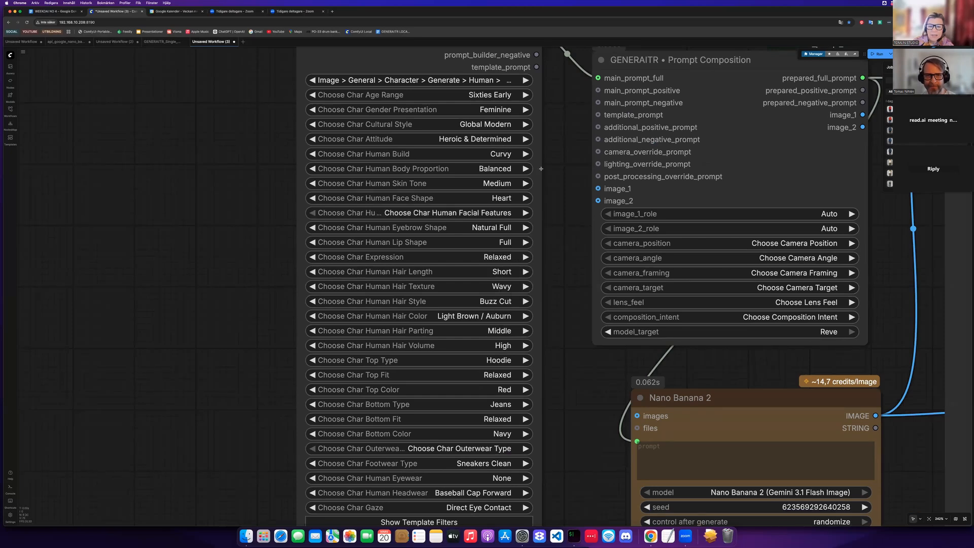
pyautogui.click(493, 138)
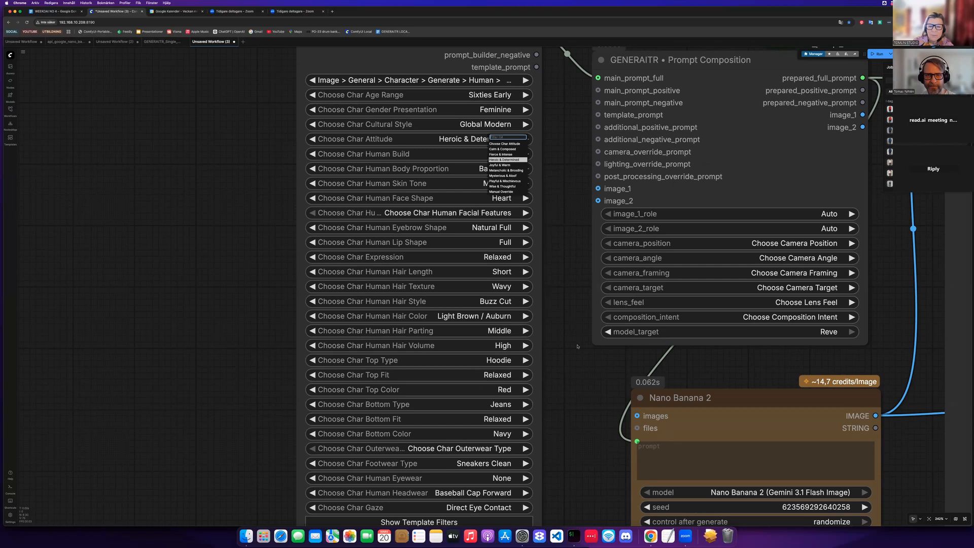
pyautogui.click(502, 149)
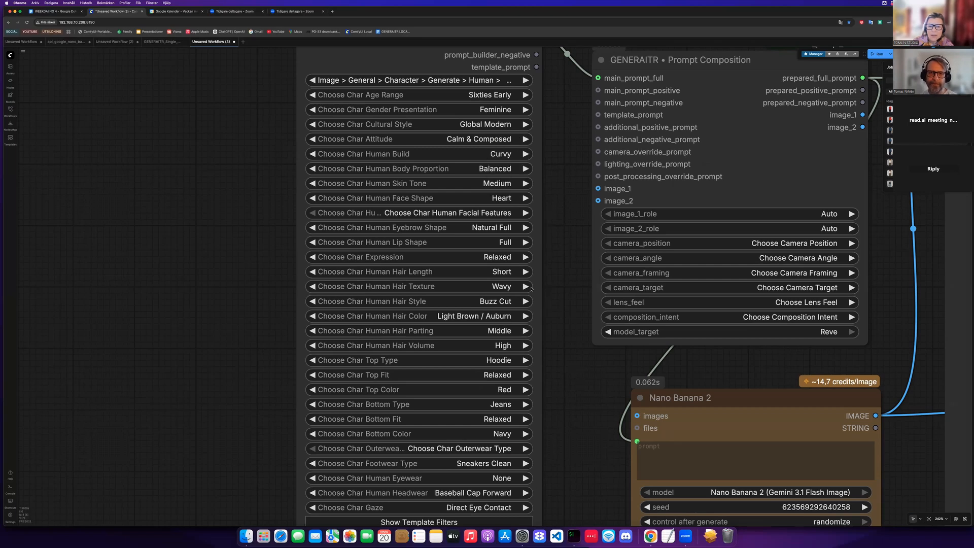
# - Set the character's hair style to Bob Classic and the hair texture to Straight
pyautogui.scroll(-1, 537, 275)
pyautogui.scroll(-3, 485, 276)
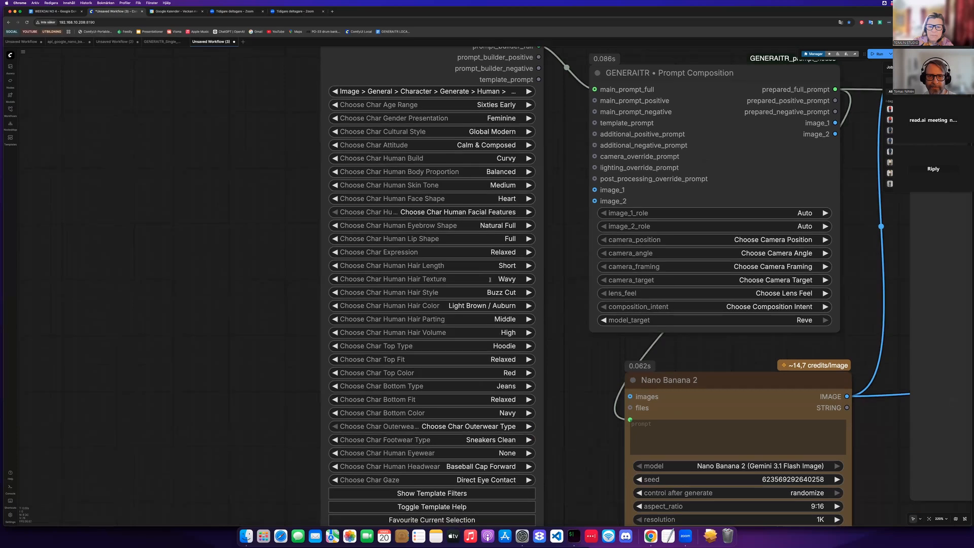
pyautogui.scroll(2, 490, 301)
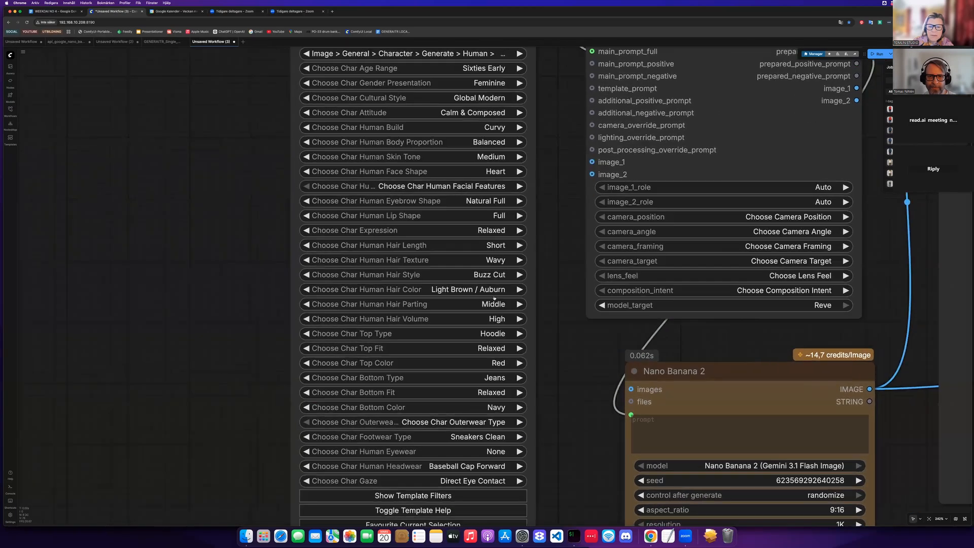
pyautogui.click(488, 275)
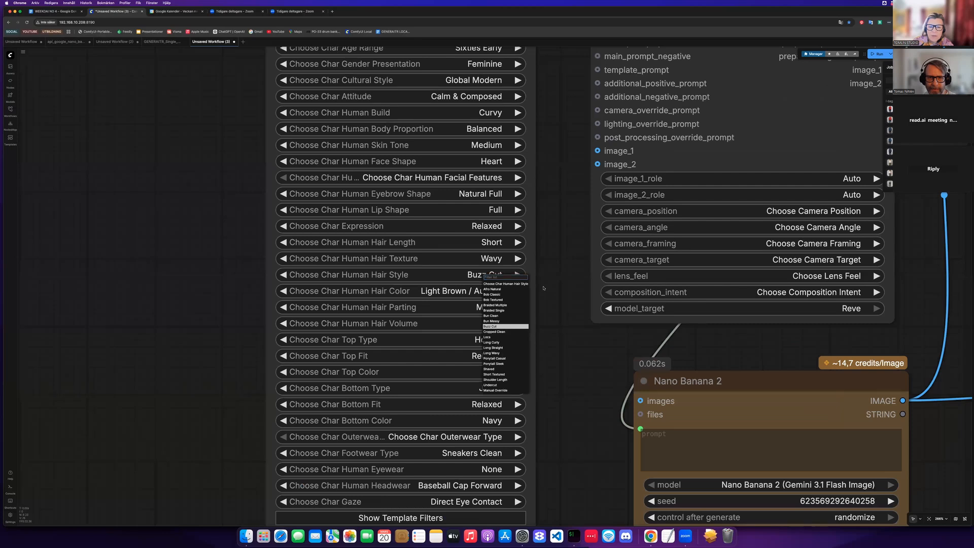
pyautogui.click(493, 295)
pyautogui.scroll(-2, 544, 288)
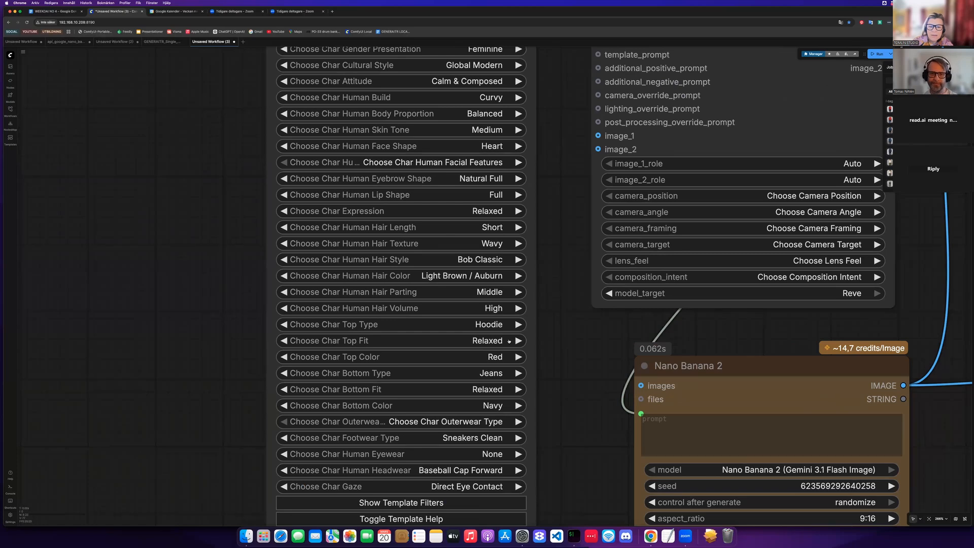
pyautogui.click(504, 257)
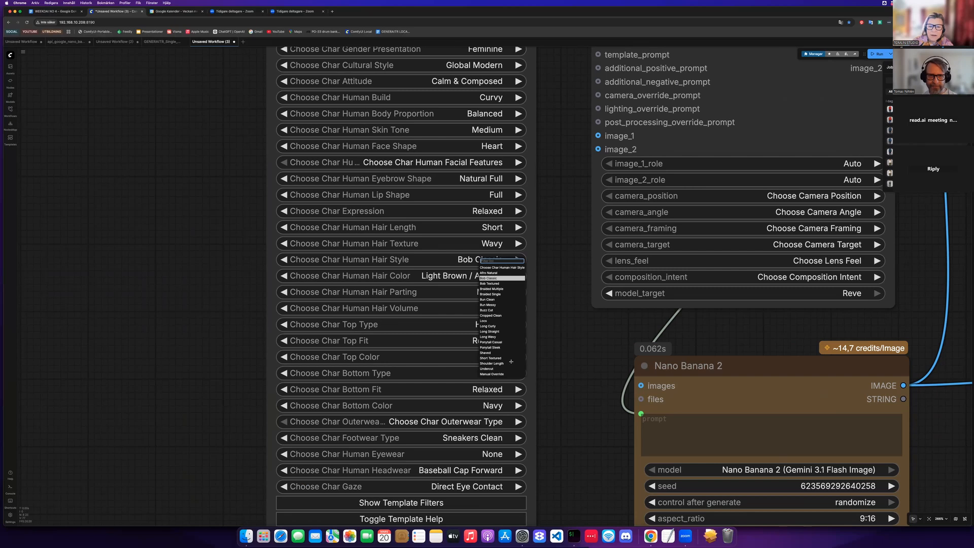
pyautogui.click(532, 376)
pyautogui.click(499, 245)
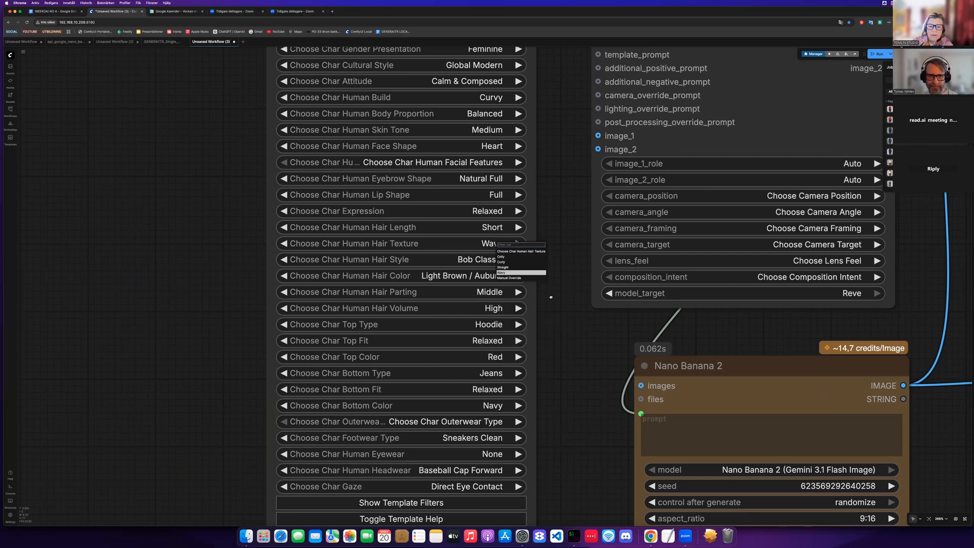
pyautogui.click(522, 266)
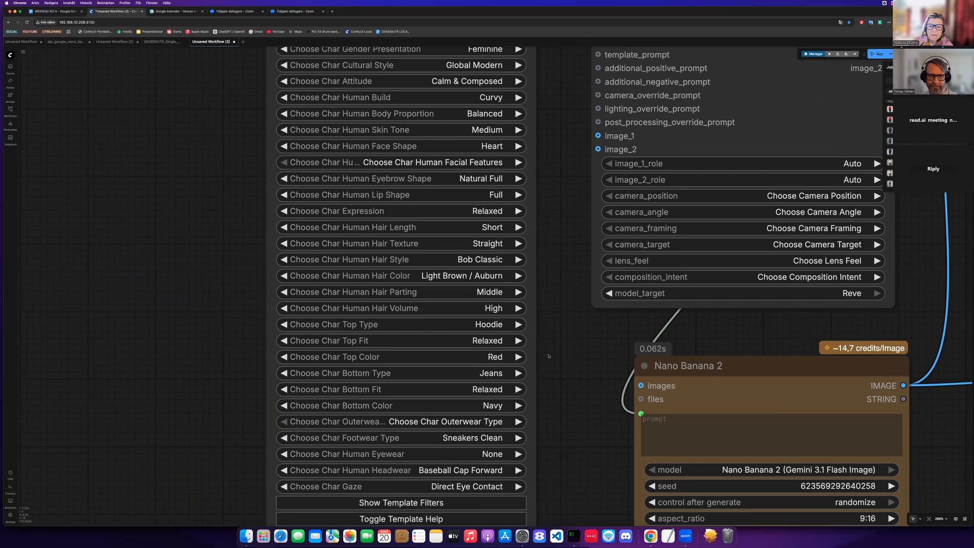
# - Set the character's hair color to Grey / White and the hair volume to Medium
pyautogui.scroll(-5, 549, 356)
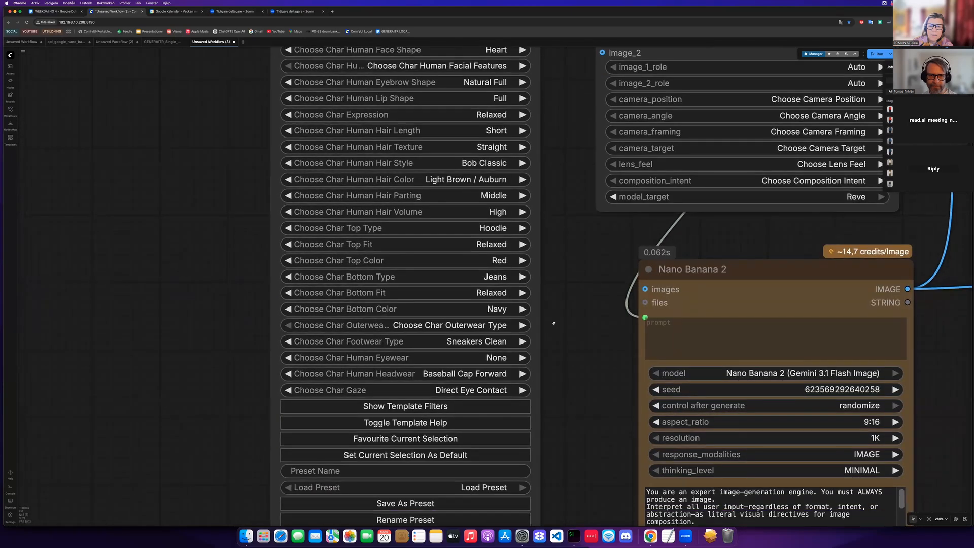
pyautogui.scroll(2, 486, 200)
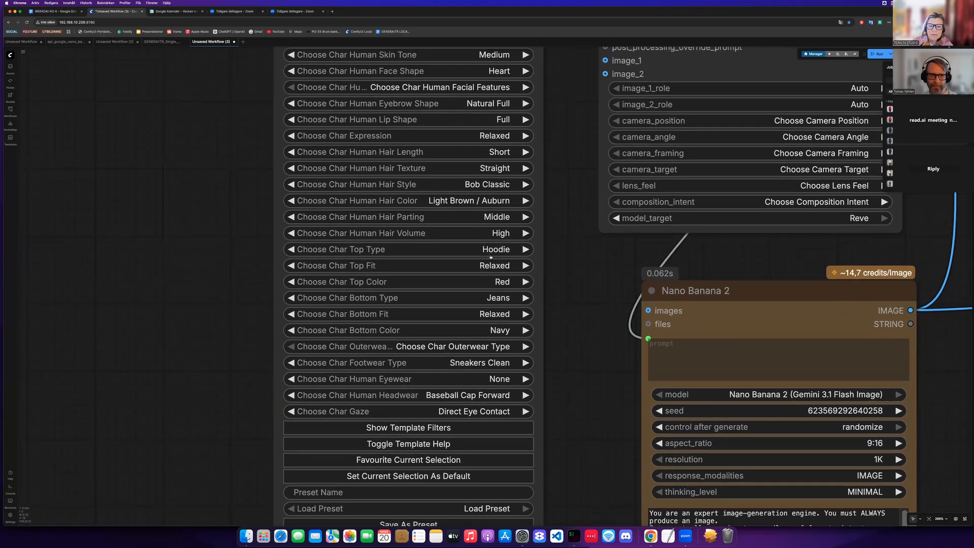
pyautogui.click(482, 200)
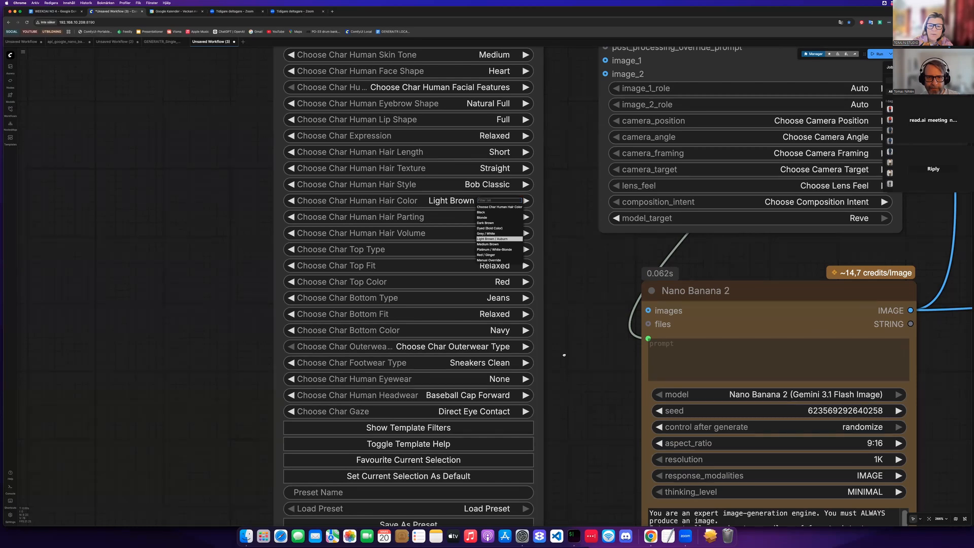
pyautogui.click(486, 233)
pyautogui.scroll(-2, 541, 278)
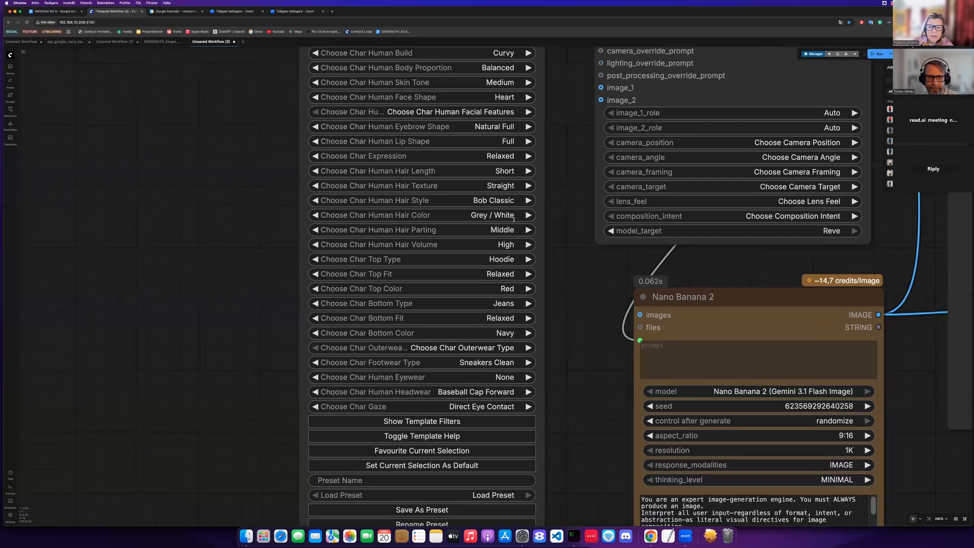
pyautogui.scroll(-1, 527, 249)
pyautogui.scroll(-2, 524, 245)
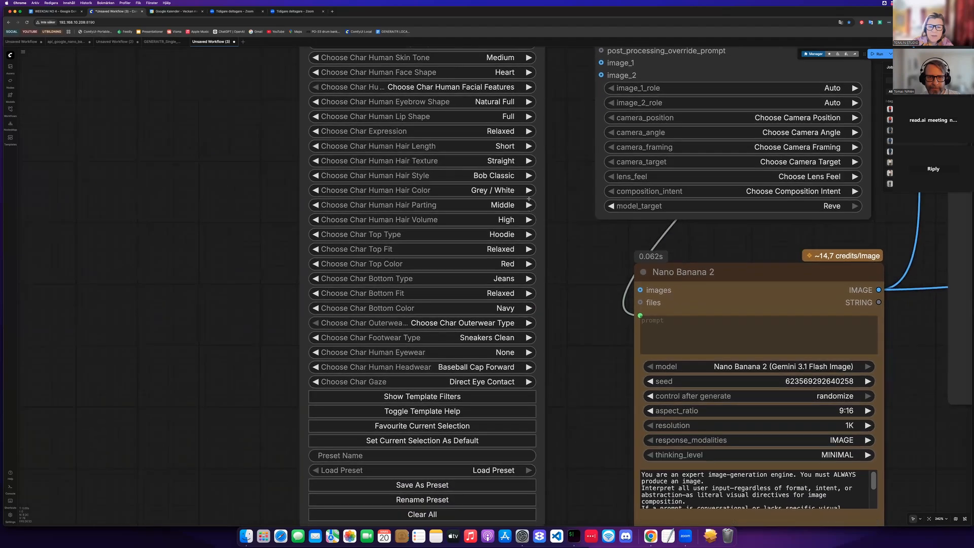
pyautogui.click(510, 219)
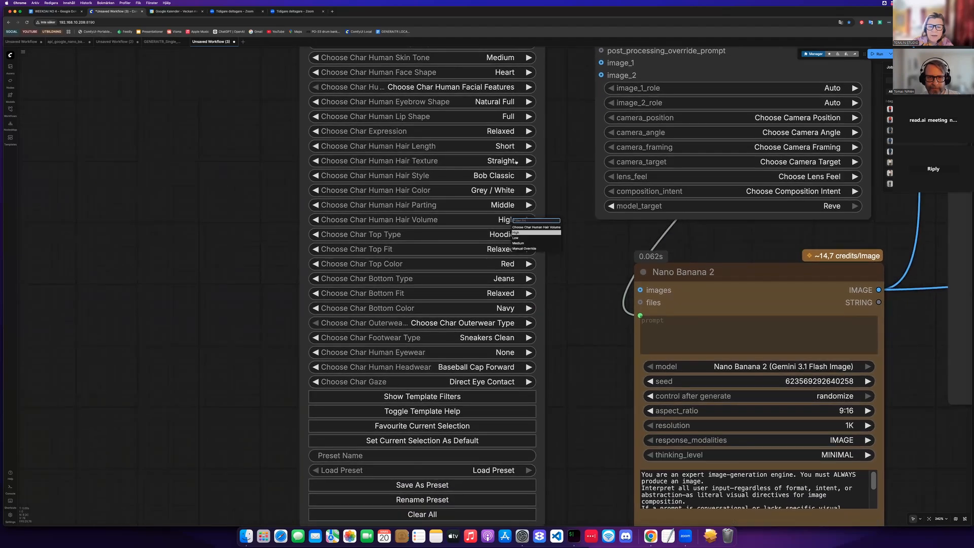
pyautogui.click(518, 243)
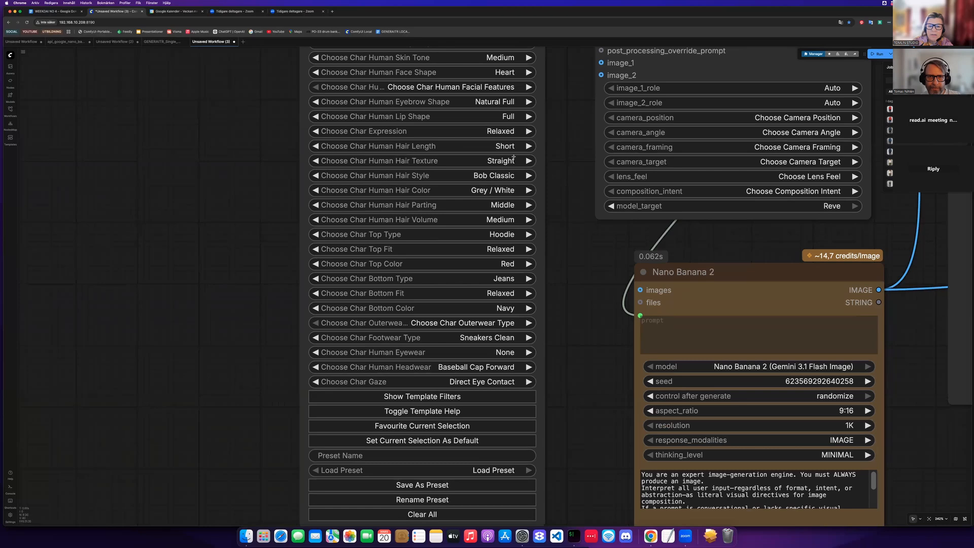
# - Set the character's hair length to Long and the top type to Cardigan
pyautogui.click(512, 148)
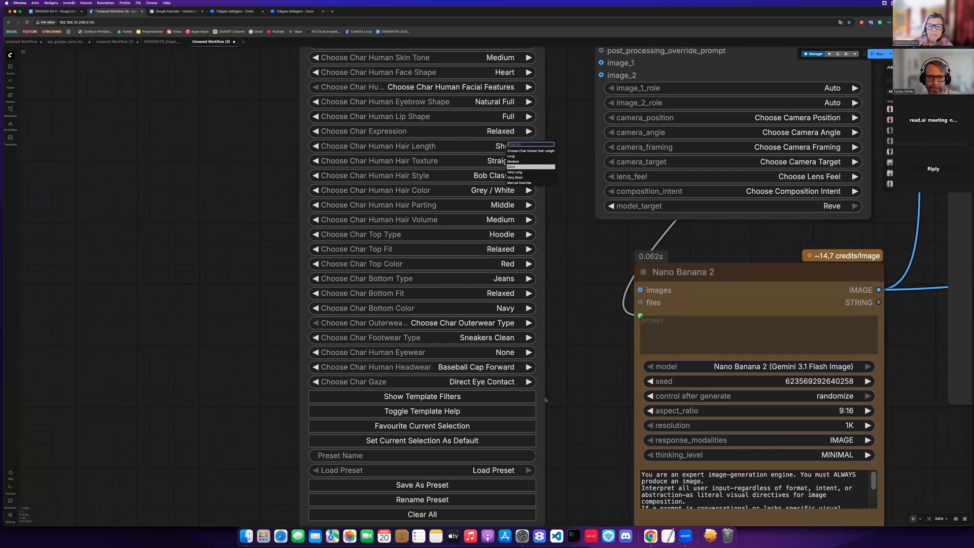
pyautogui.write('long')
pyautogui.press('Return')
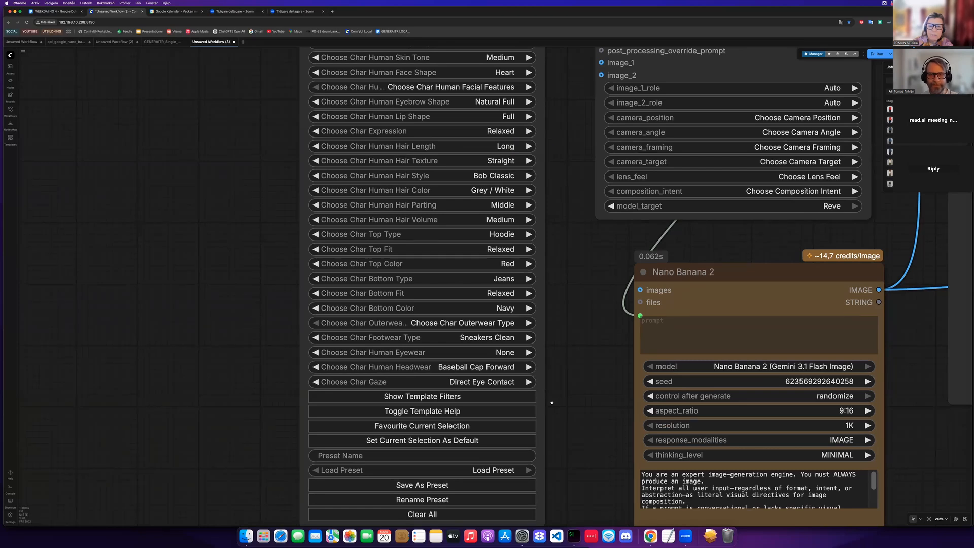
pyautogui.scroll(-1, 545, 371)
pyautogui.scroll(-2, 547, 366)
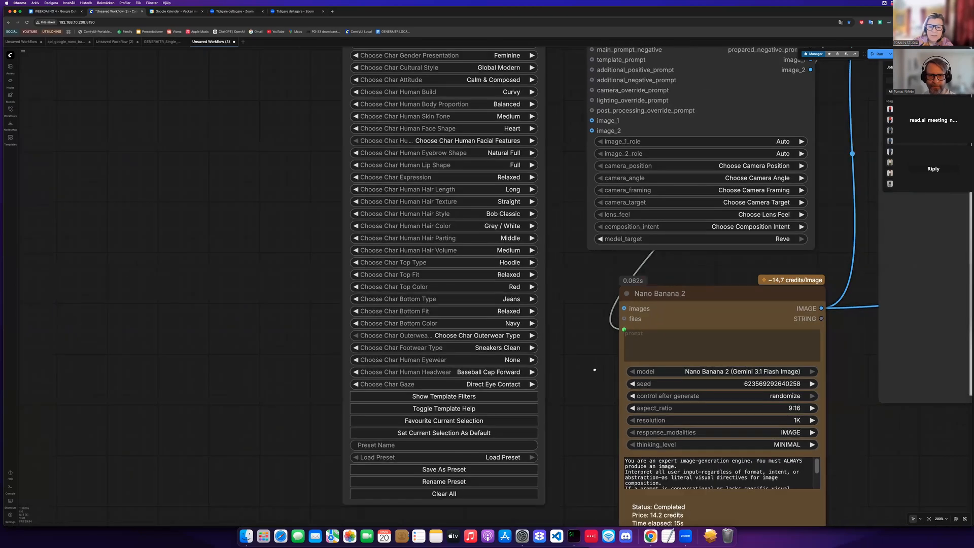
pyautogui.hscroll(1, 512, 293)
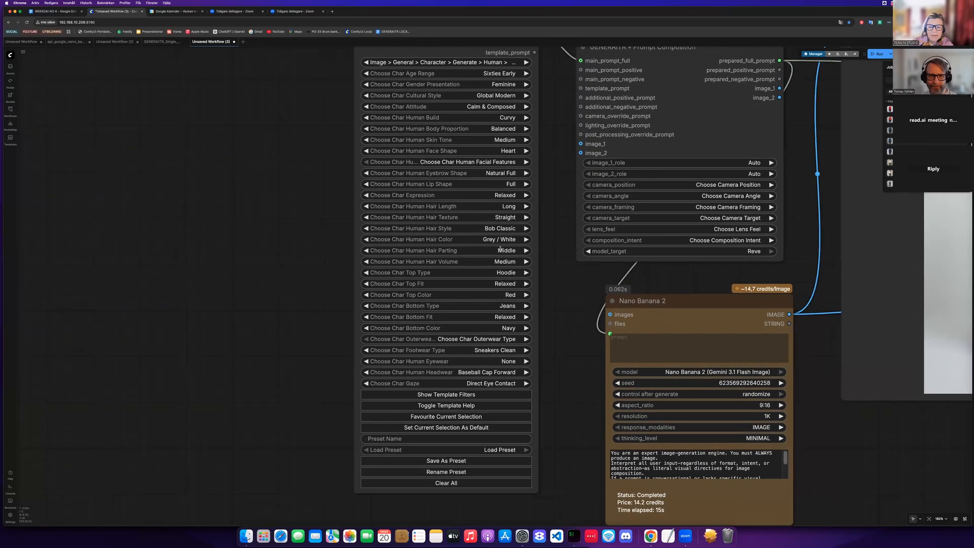
pyautogui.scroll(5, 500, 250)
pyautogui.scroll(3, 509, 269)
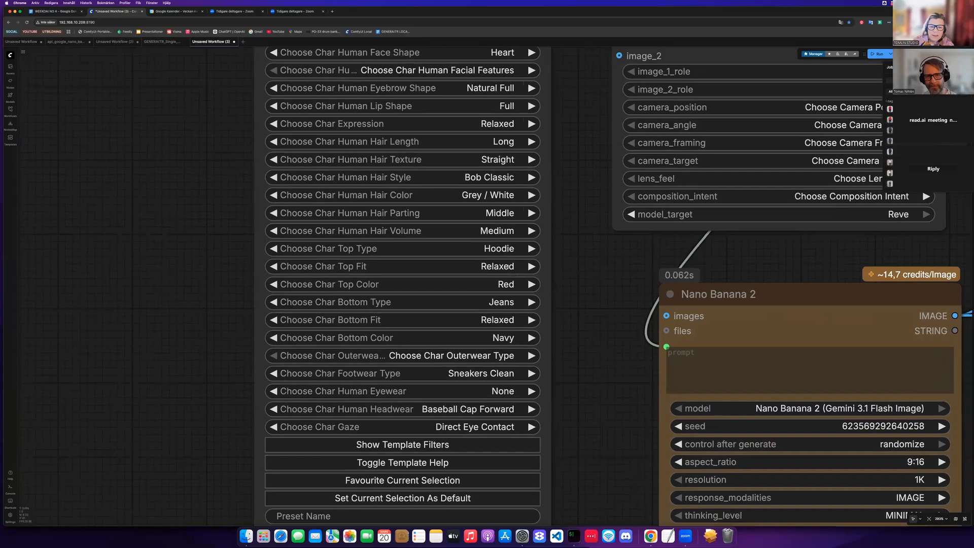
pyautogui.click(500, 249)
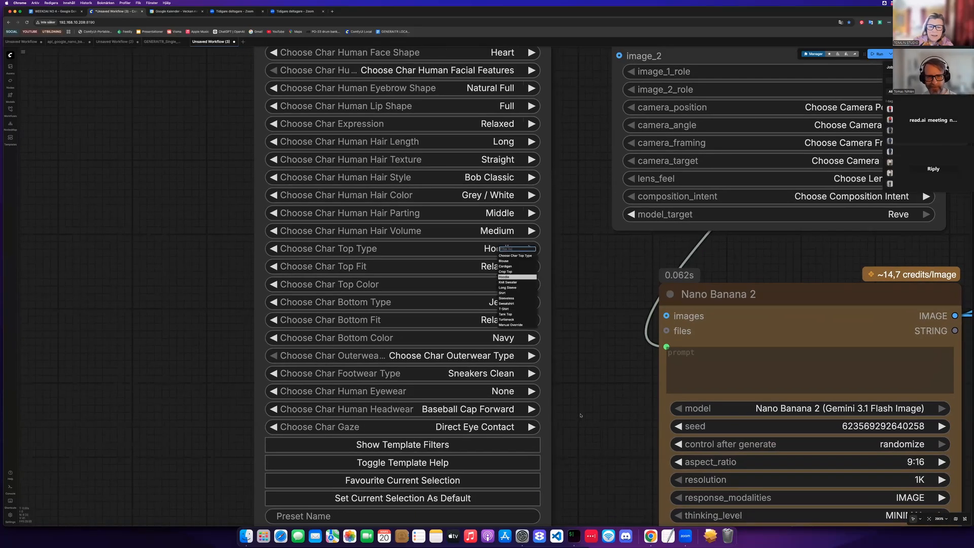
pyautogui.click(505, 267)
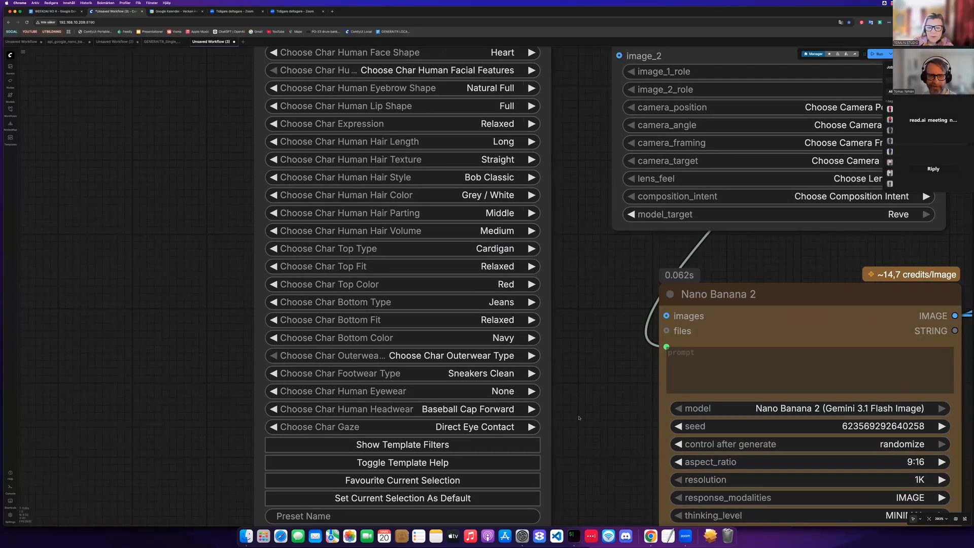
# - Set the character's headwear to None
pyautogui.scroll(-2, 577, 416)
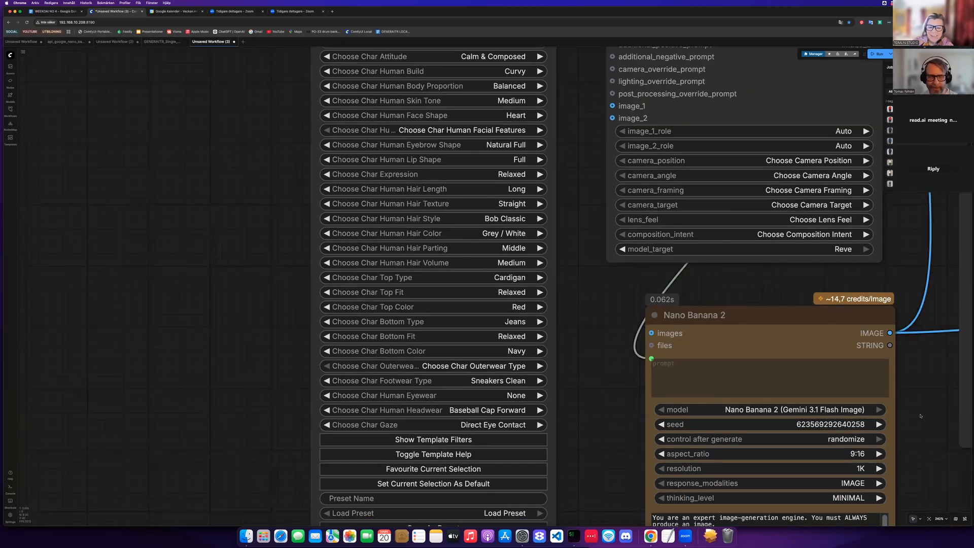
pyautogui.scroll(-3, 603, 399)
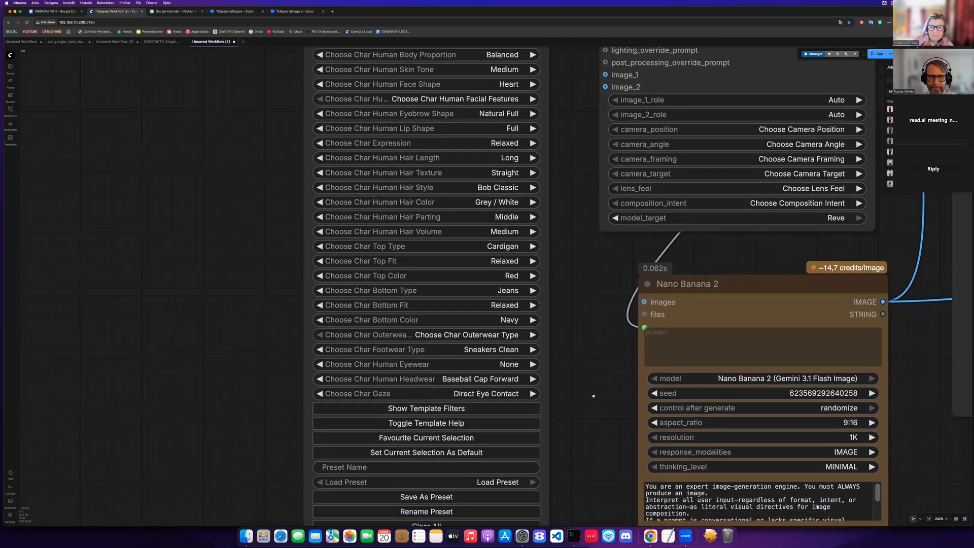
pyautogui.scroll(-5, 619, 402)
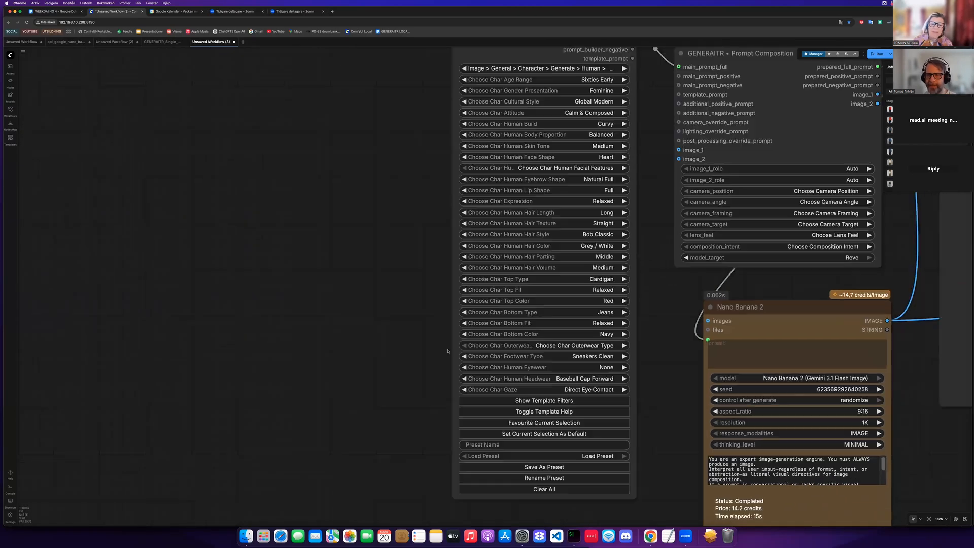
pyautogui.hscroll(10, 403, 354)
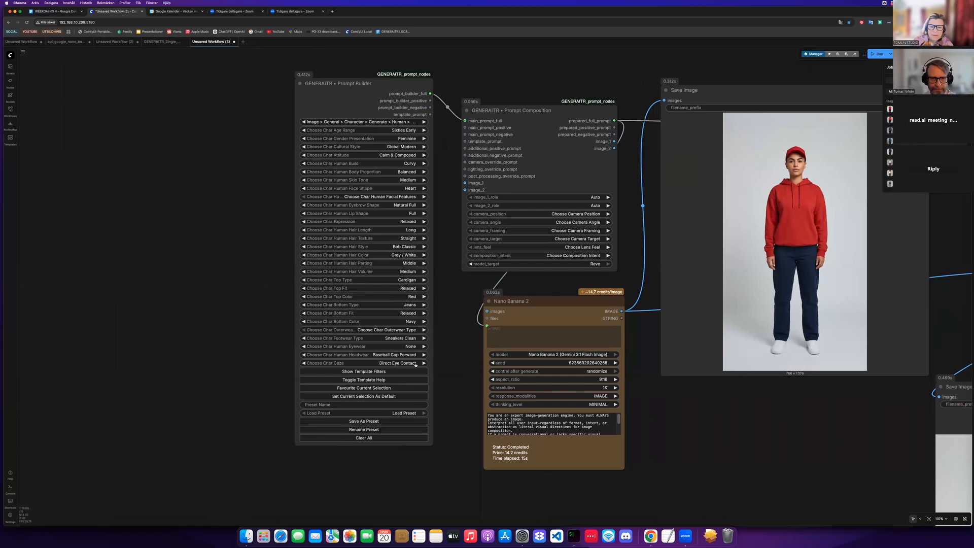
pyautogui.scroll(2, 415, 364)
pyautogui.click(409, 355)
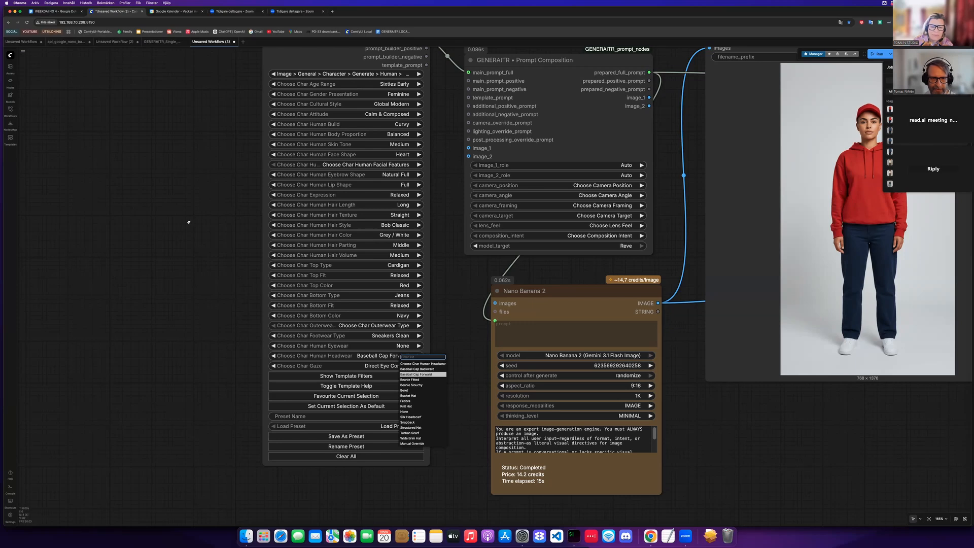
pyautogui.write('none')
pyautogui.press('Return')
# - Queue the workflow to generate both portraits with the updated character settings
pyautogui.scroll(-2, 182, 227)
pyautogui.hscroll(10, 183, 228)
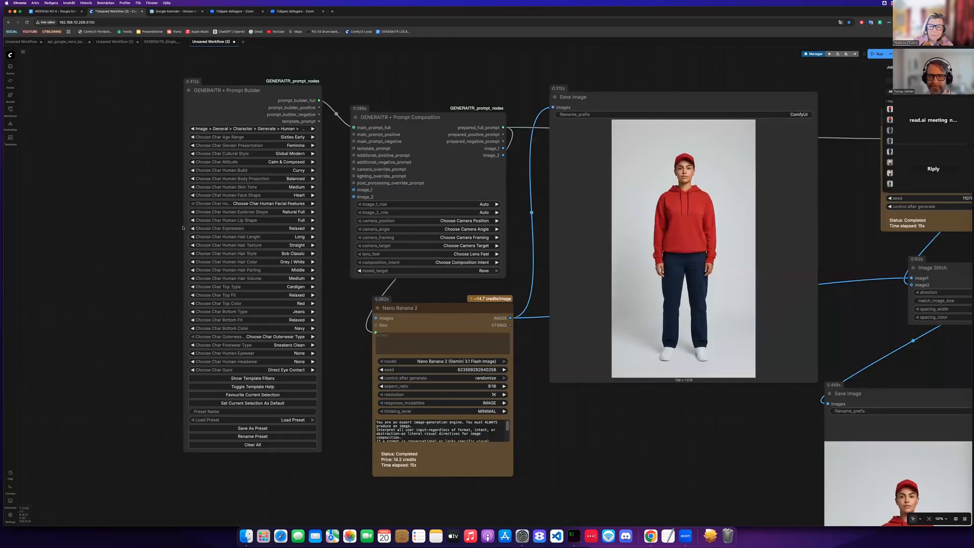
pyautogui.scroll(-5, 183, 228)
pyautogui.hscroll(6, 182, 228)
pyautogui.scroll(-4, 183, 228)
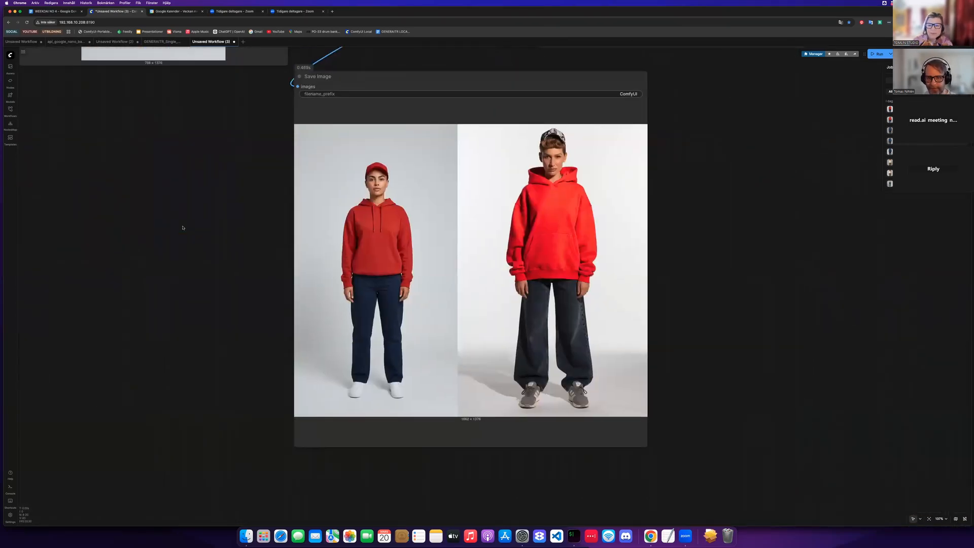
pyautogui.hotkey('ctrl', 'Return')
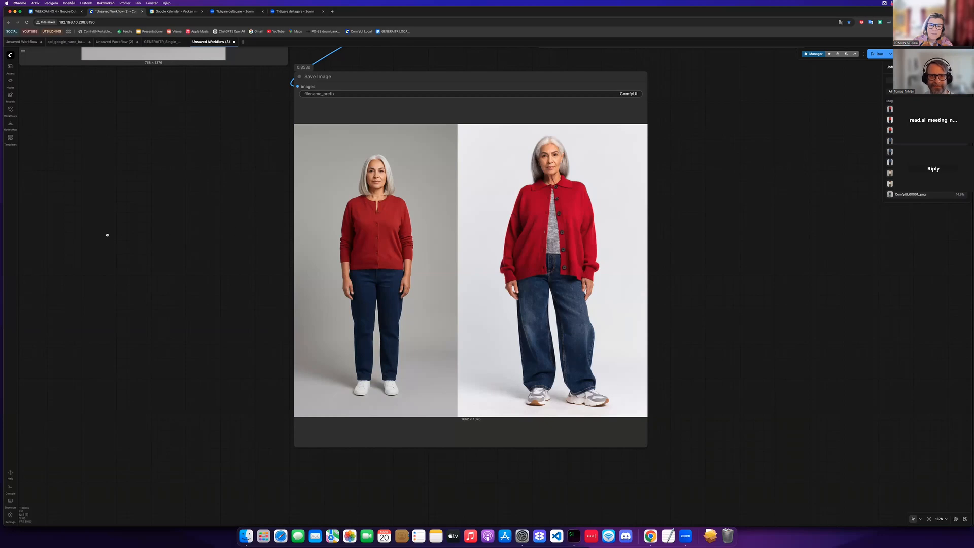
# - Zoom and pan across the stitched side-by-side image to compare the two generated portraits
pyautogui.scroll(5, 107, 236)
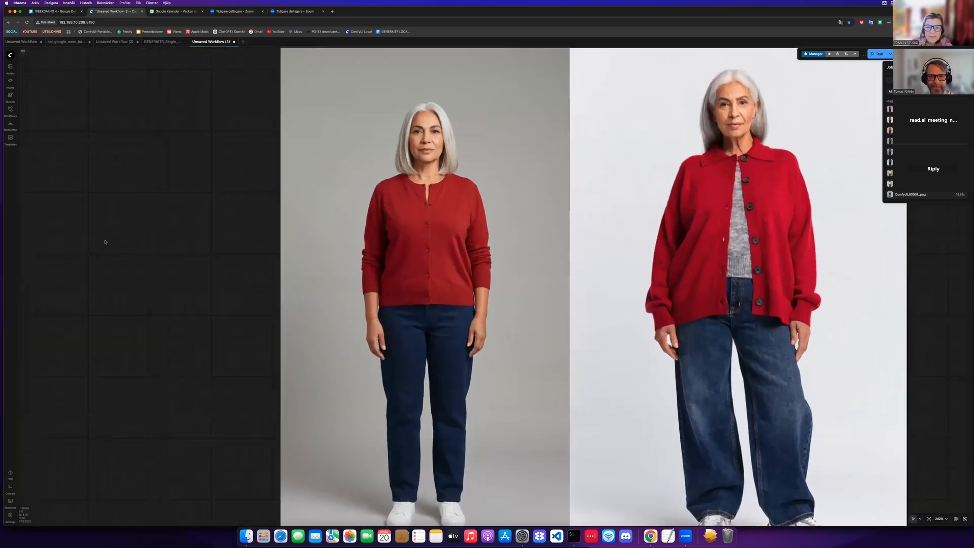
pyautogui.hscroll(5, 105, 241)
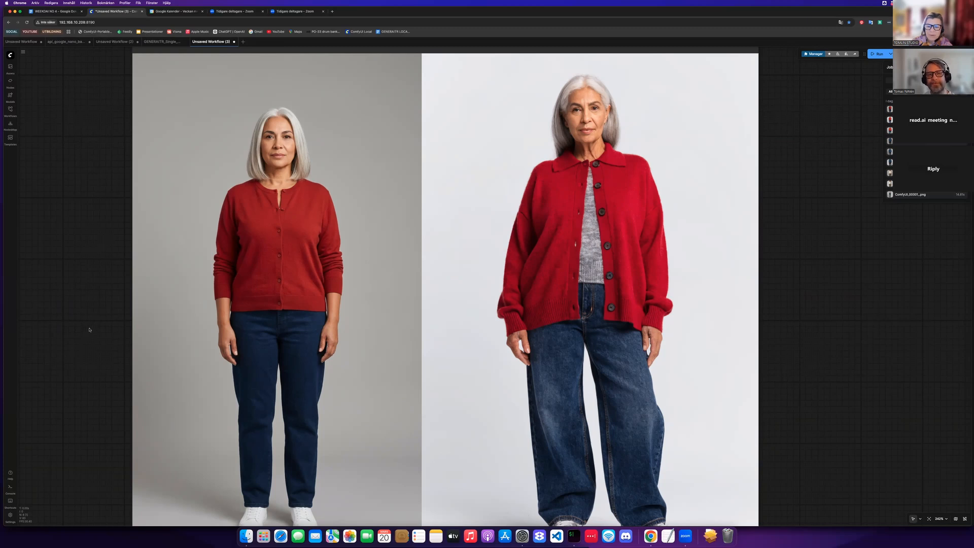
pyautogui.scroll(-3, 90, 328)
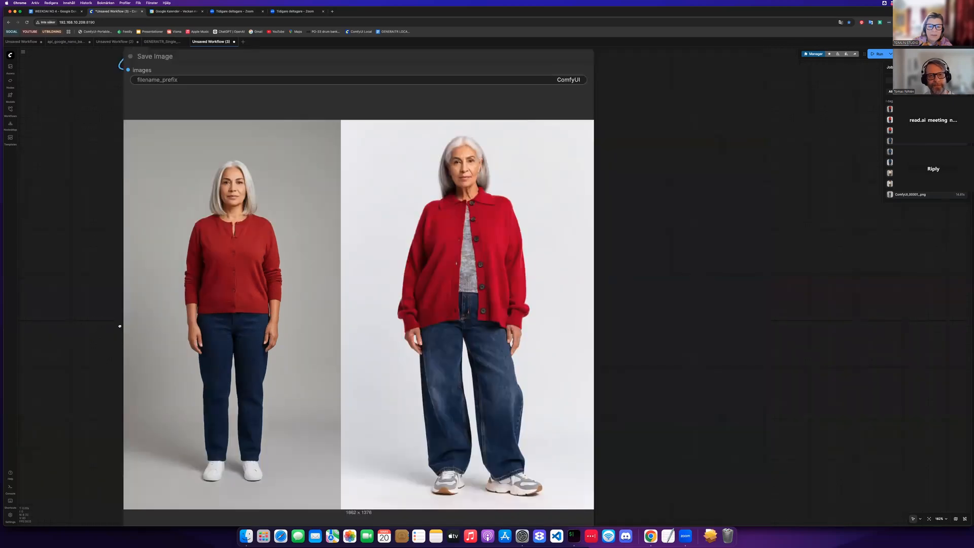
pyautogui.scroll(-1, 92, 324)
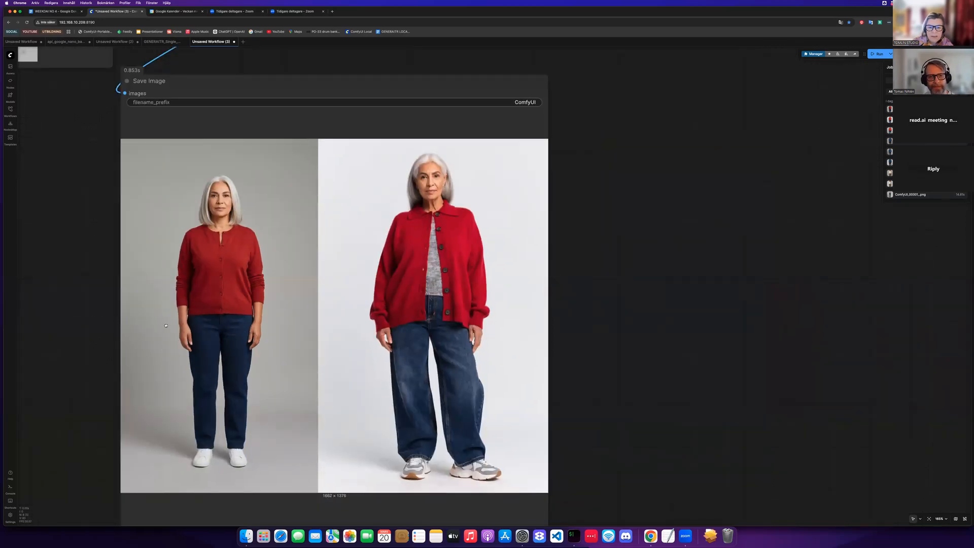
pyautogui.hscroll(-5, 170, 326)
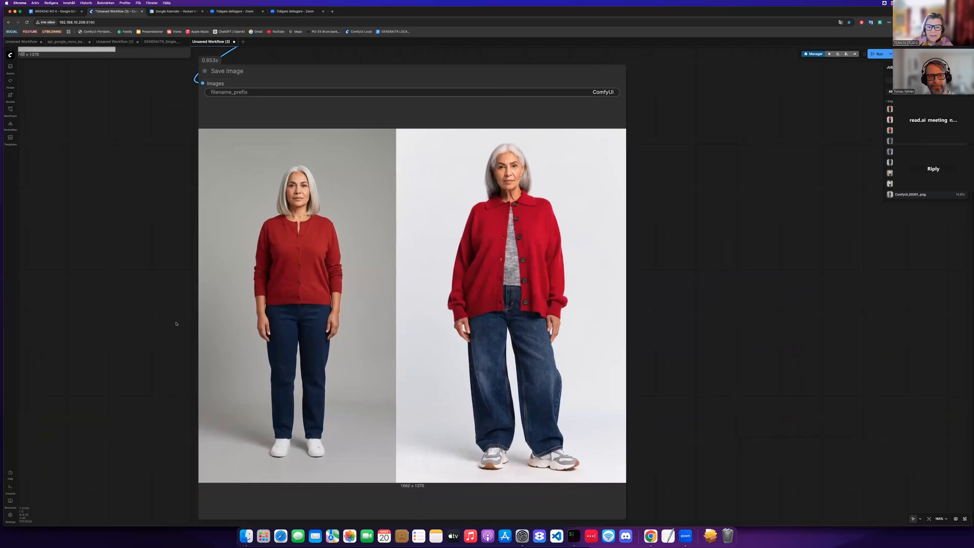
pyautogui.hscroll(-3, 164, 318)
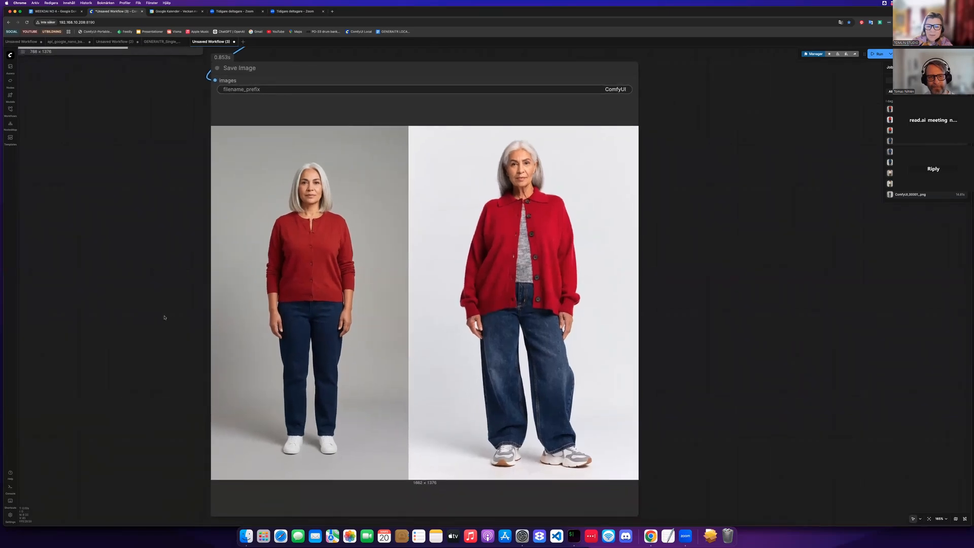
pyautogui.scroll(-2, 164, 317)
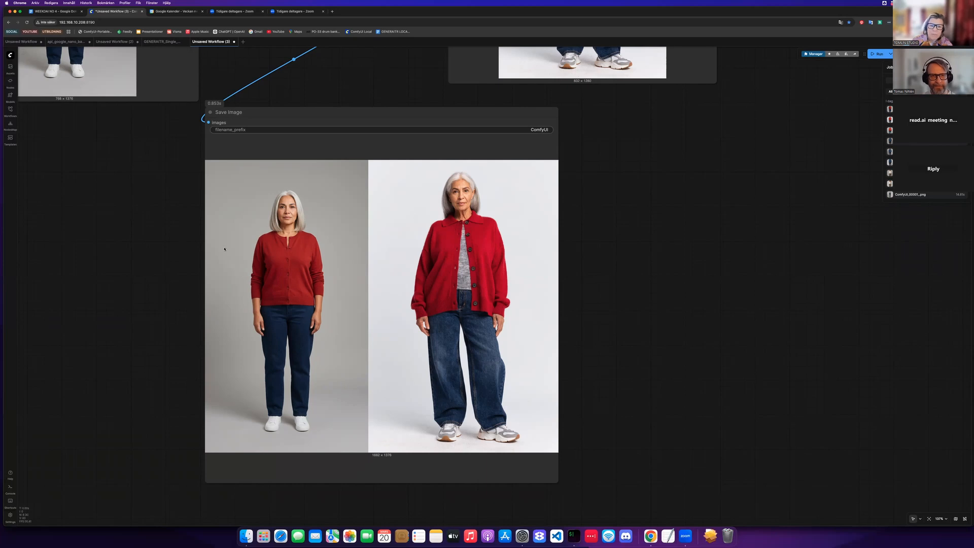
pyautogui.scroll(-1, 191, 235)
pyautogui.hscroll(-3, 188, 236)
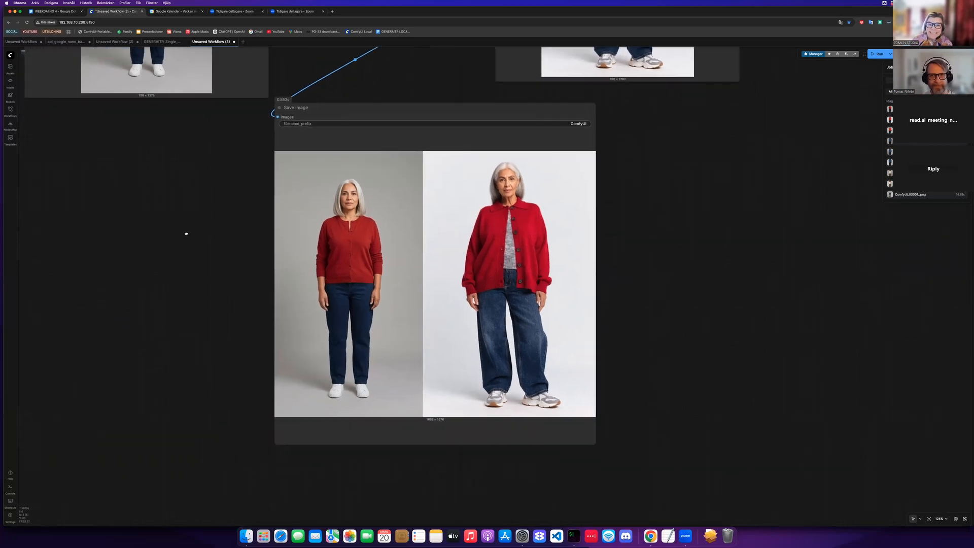
pyautogui.scroll(2, 186, 234)
pyautogui.hscroll(3, 185, 234)
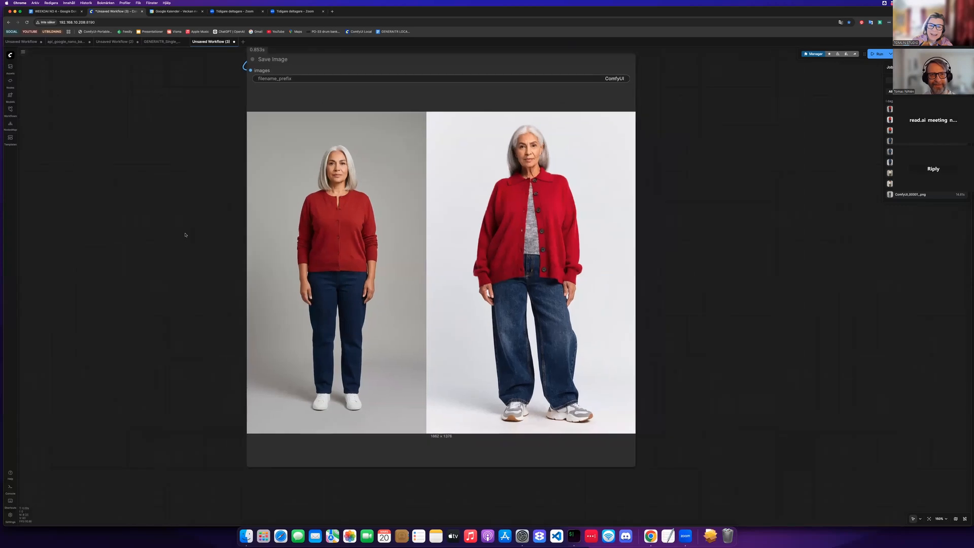
pyautogui.scroll(1, 185, 234)
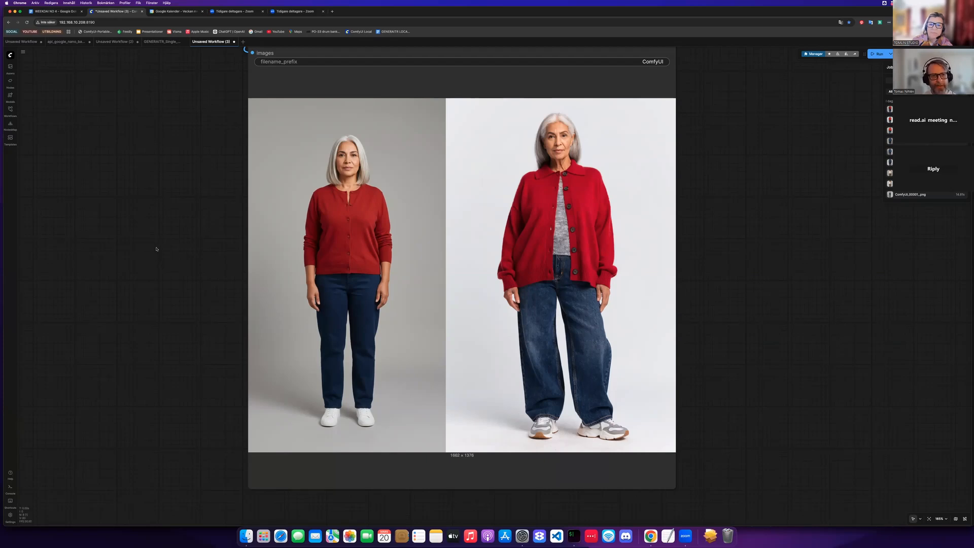
pyautogui.scroll(-1, 167, 260)
pyautogui.scroll(-5, 193, 272)
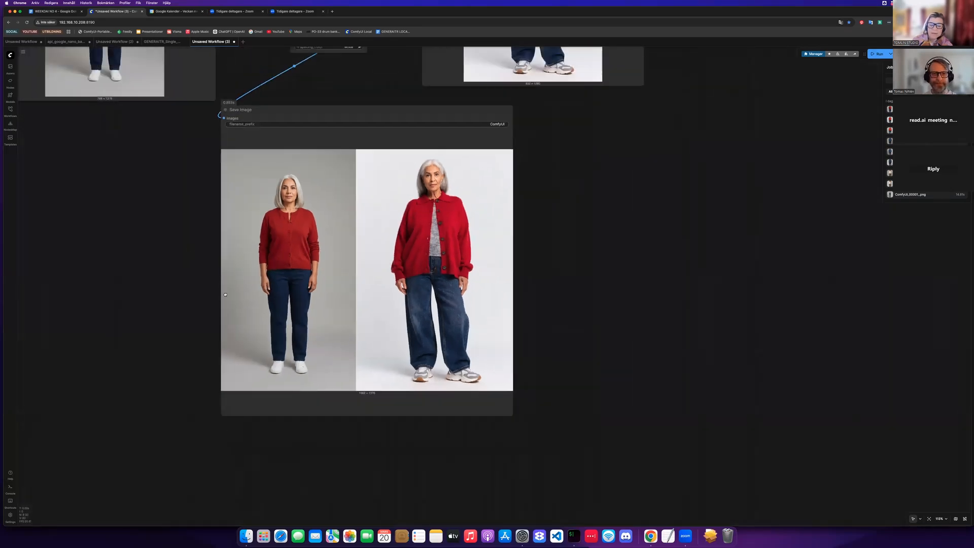
pyautogui.hscroll(-5, 135, 138)
pyautogui.scroll(4, 135, 138)
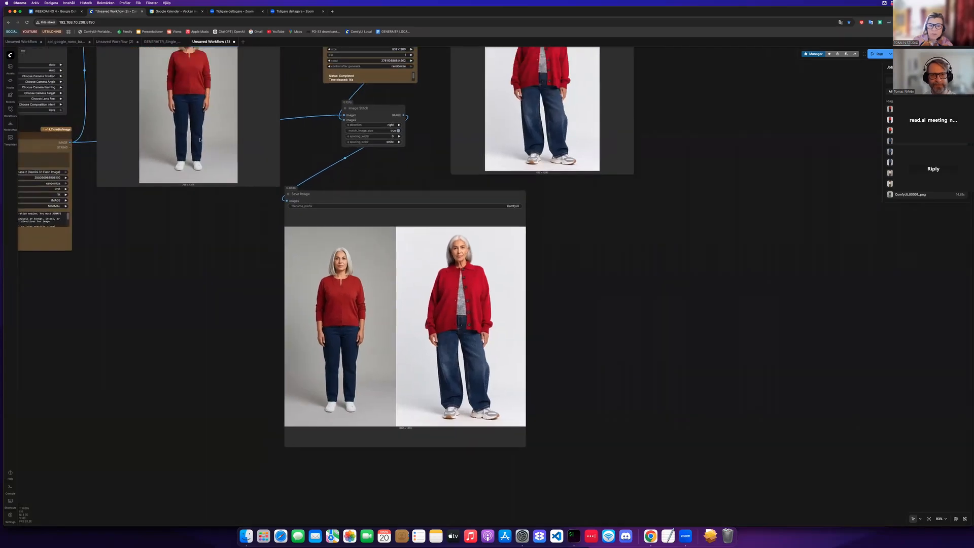
# - Set the character's gender presentation to Masculine
pyautogui.hscroll(-3, 364, 101)
pyautogui.scroll(4, 365, 101)
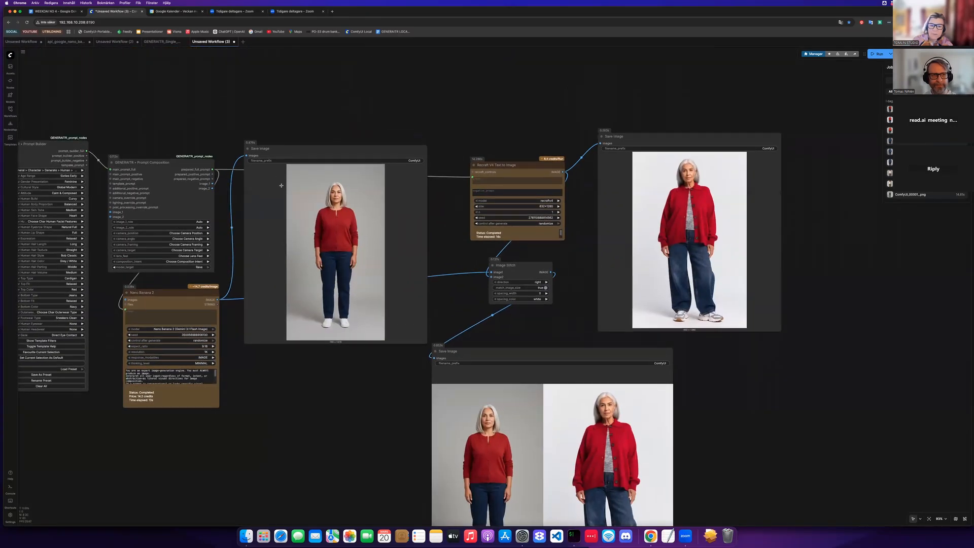
pyautogui.scroll(2, 287, 212)
pyautogui.hscroll(-3, 287, 212)
pyautogui.scroll(5, 288, 212)
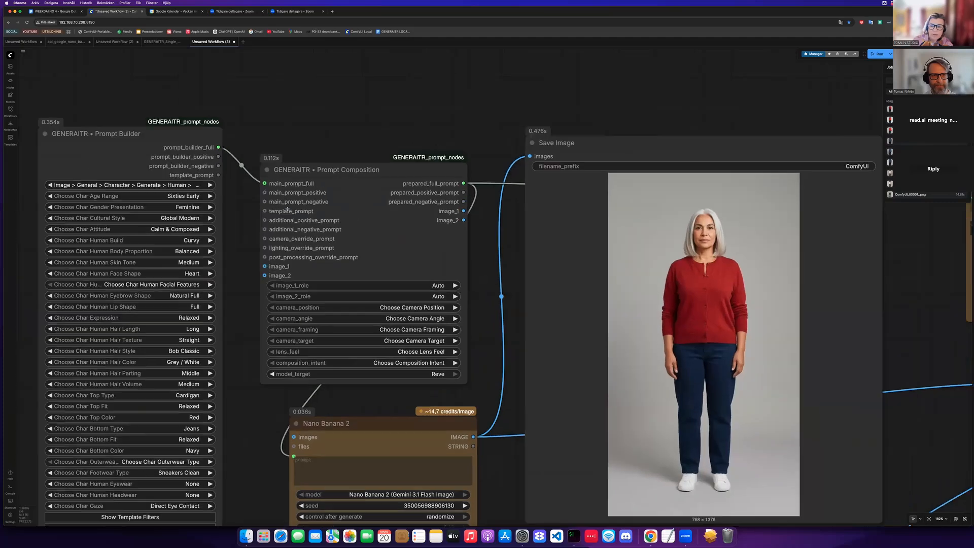
pyautogui.click(282, 185)
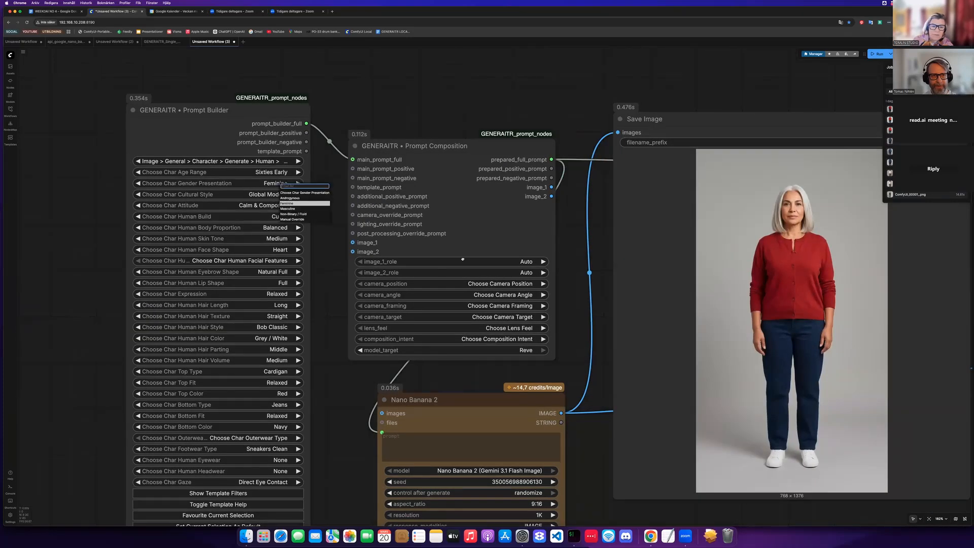
pyautogui.click(289, 209)
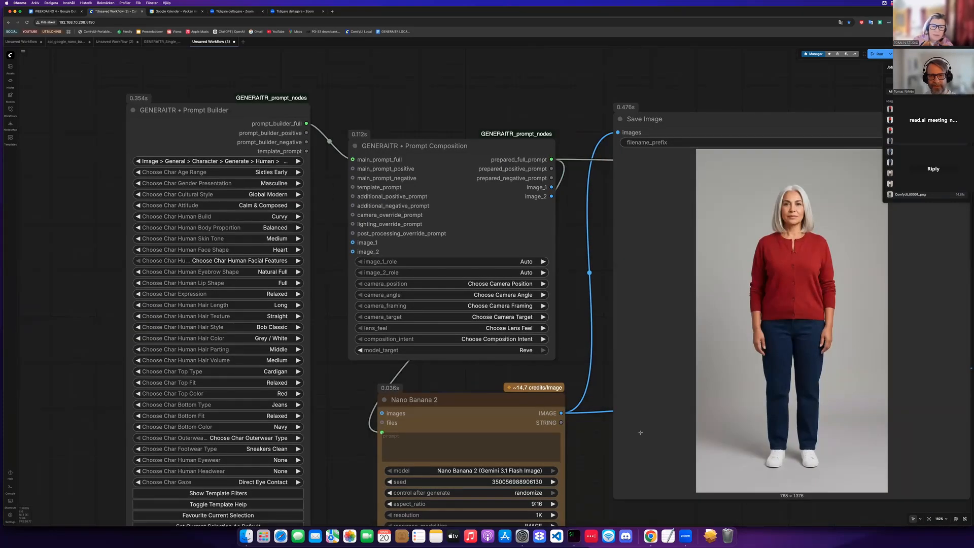
# - Pan across the canvas to review the stitched comparison image and the prompt builder node
pyautogui.scroll(-10, 823, 397)
pyautogui.hscroll(5, 823, 397)
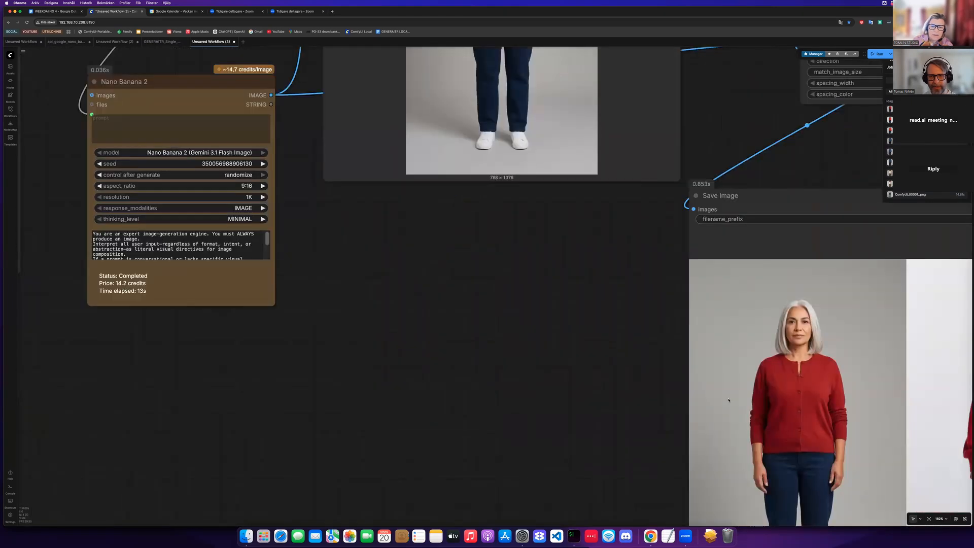
pyautogui.hscroll(5, 728, 400)
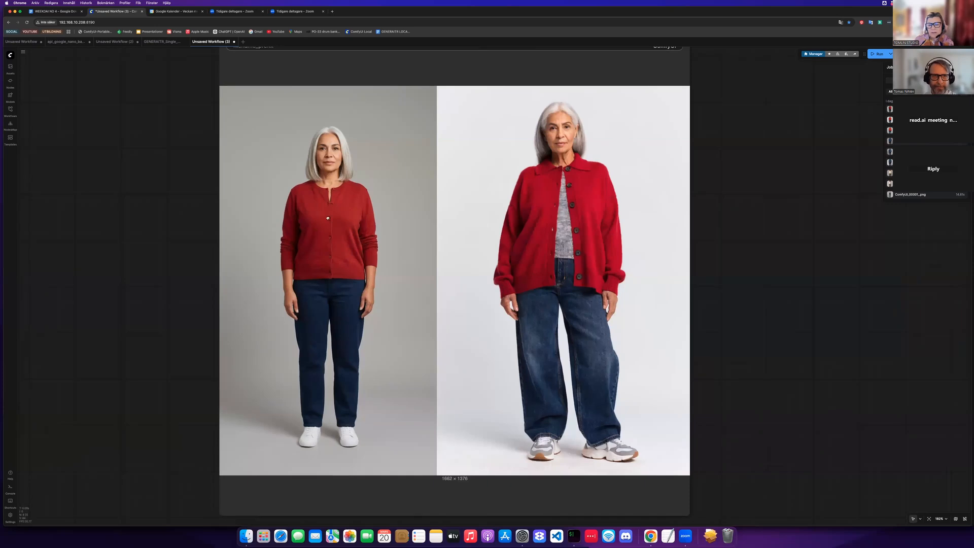
pyautogui.hscroll(-10, 438, 311)
pyautogui.scroll(3, 438, 310)
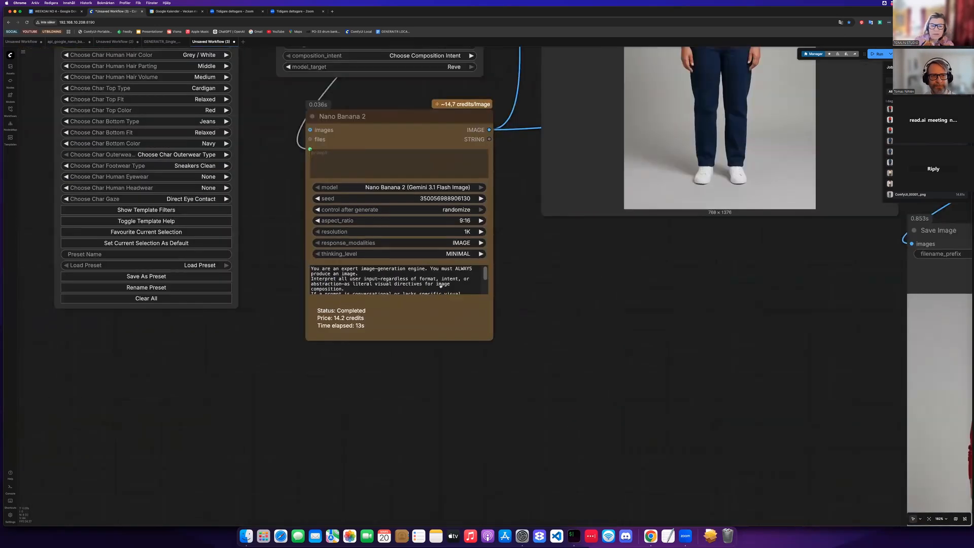
pyautogui.hscroll(-5, 393, 256)
pyautogui.scroll(5, 394, 256)
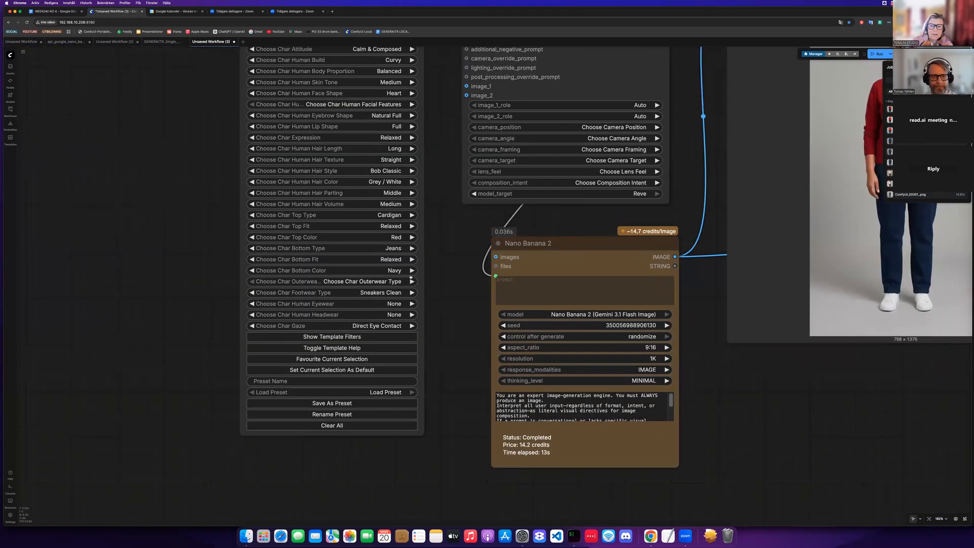
# - Set the character's bottom type to Cargo Pants and the top color to Mustard in the prompt builder
pyautogui.click(398, 257)
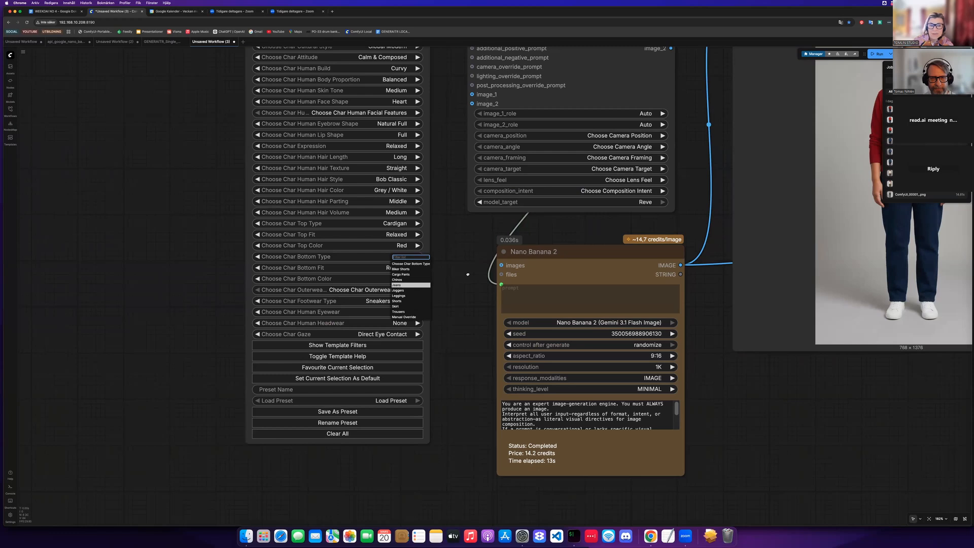
pyautogui.click(401, 274)
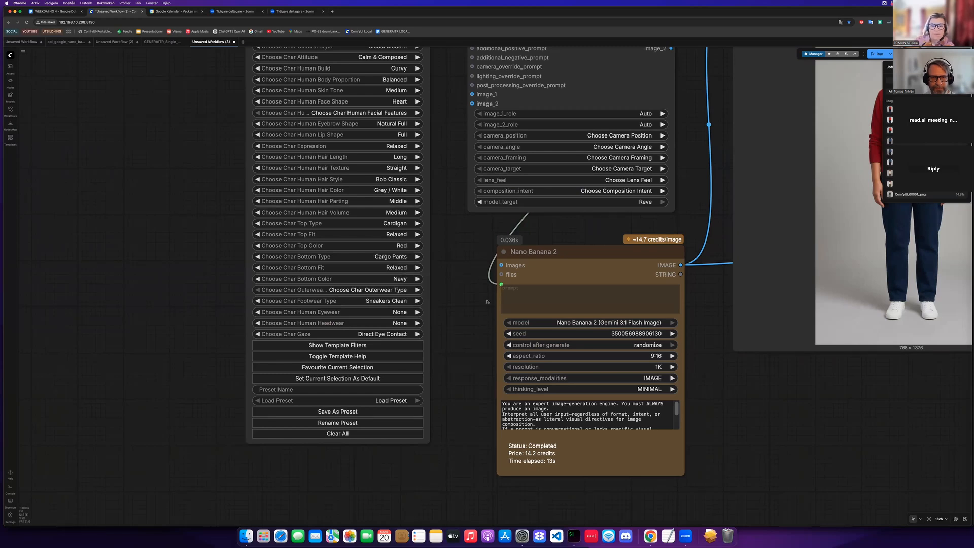
pyautogui.hscroll(-4, 486, 301)
pyautogui.scroll(3, 487, 301)
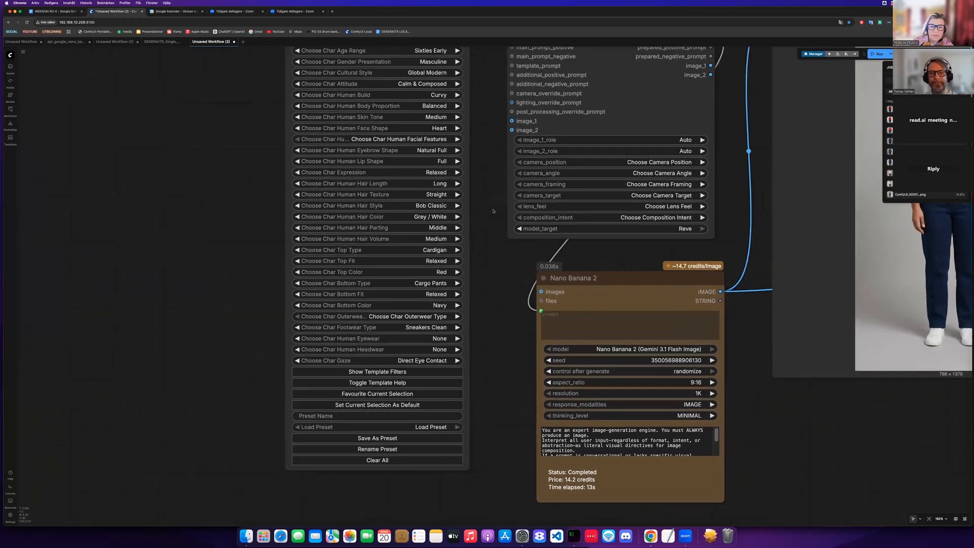
pyautogui.scroll(3, 495, 289)
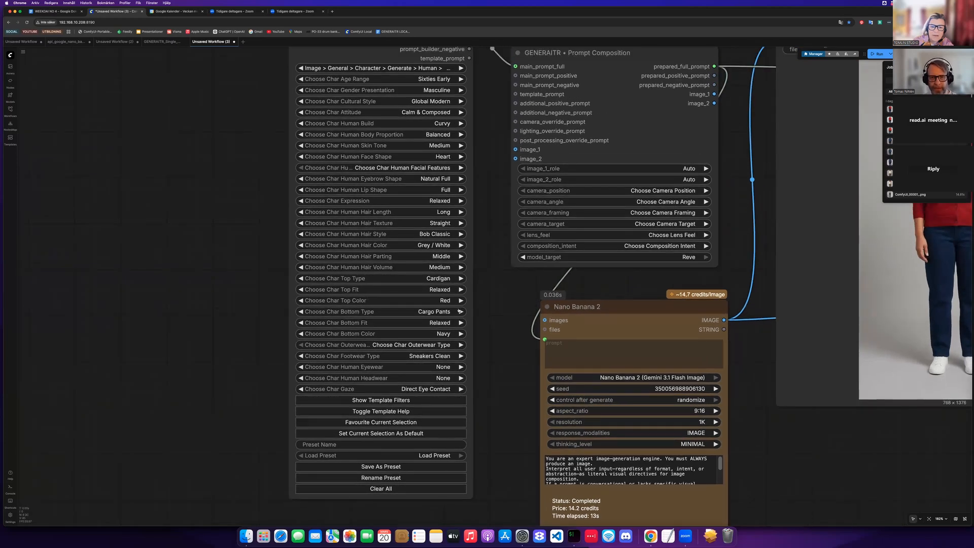
pyautogui.scroll(-1, 458, 334)
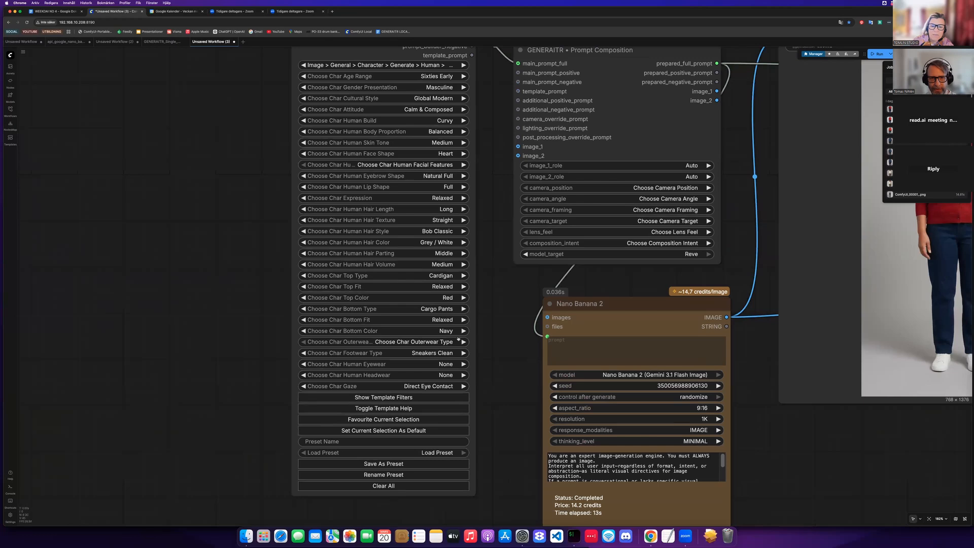
pyautogui.click(453, 298)
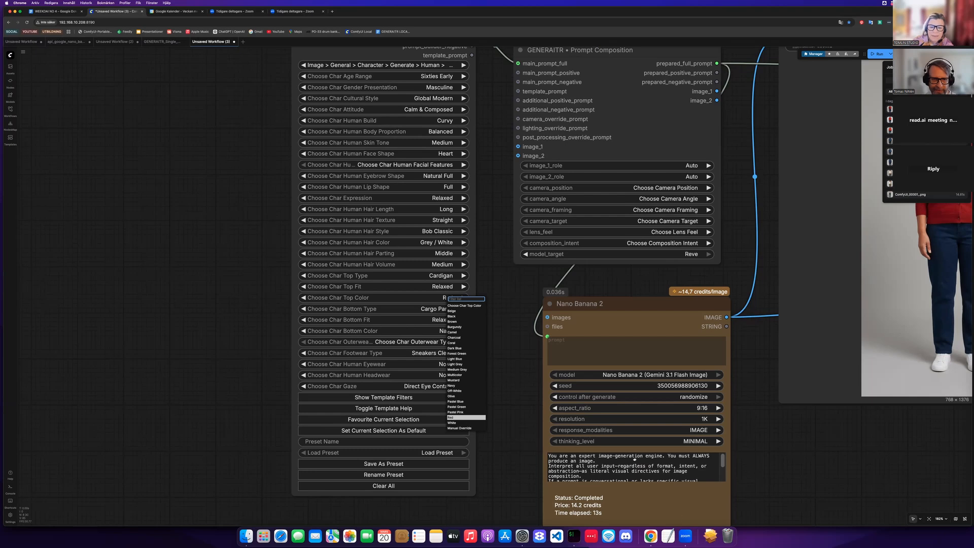
pyautogui.click(454, 380)
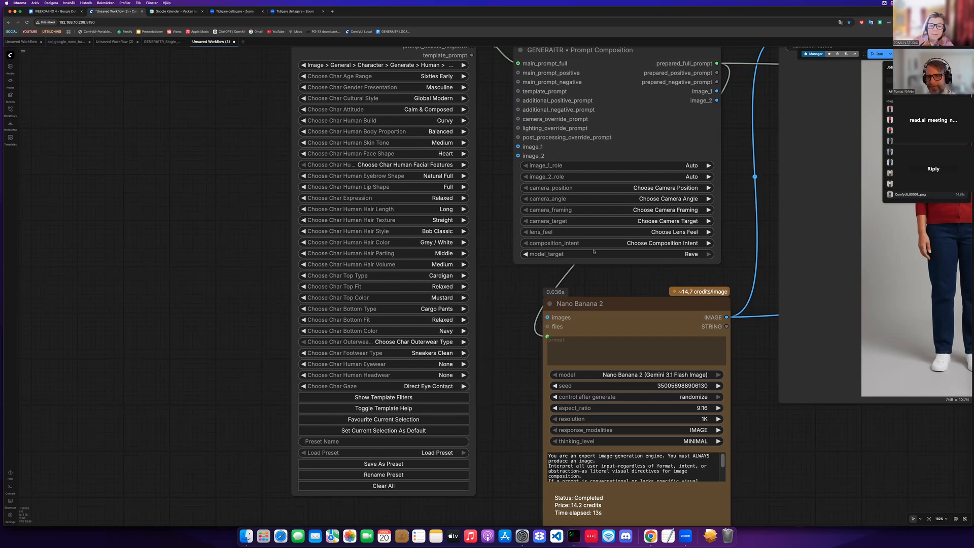
# - Run the workflow again to generate both portraits with the new clothing options
pyautogui.scroll(-7, 740, 461)
pyautogui.moveTo(740, 461); pyautogui.dragTo(284, 376)
pyautogui.moveTo(692, 258); pyautogui.dragTo(622, 214)
pyautogui.moveTo(844, 424); pyautogui.dragTo(694, 258)
pyautogui.scroll(3, 680, 275)
pyautogui.scroll(2, 680, 275)
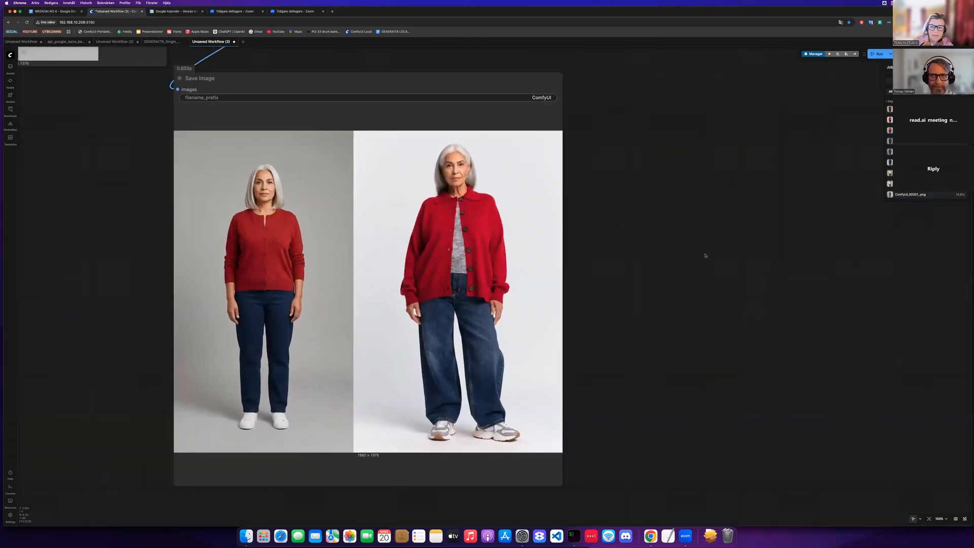
pyautogui.hotkey('ctrl', 'Return')
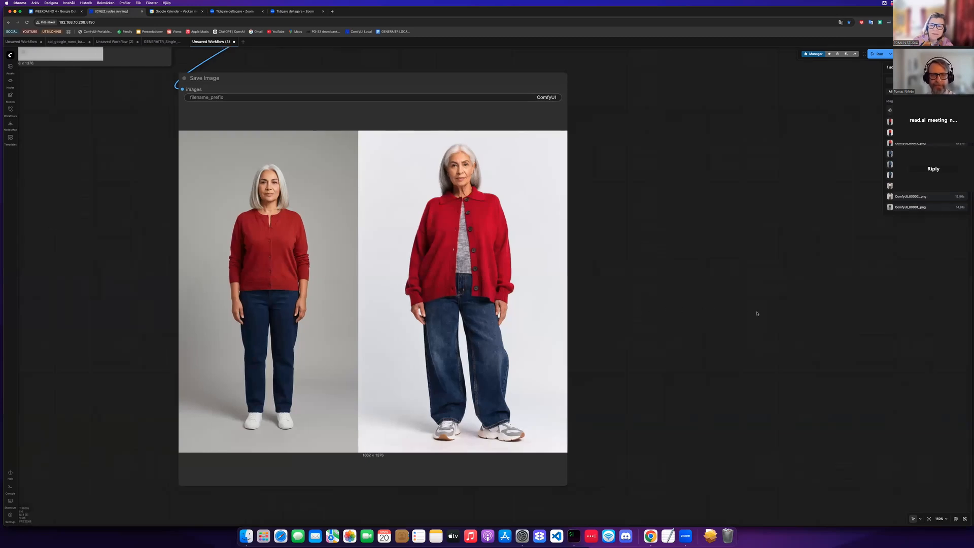
# - Zoom and pan across the stitched side-by-side image to compare the two regenerated portraits
pyautogui.hscroll(-2, 757, 314)
pyautogui.scroll(2, 757, 313)
pyautogui.hscroll(-2, 757, 313)
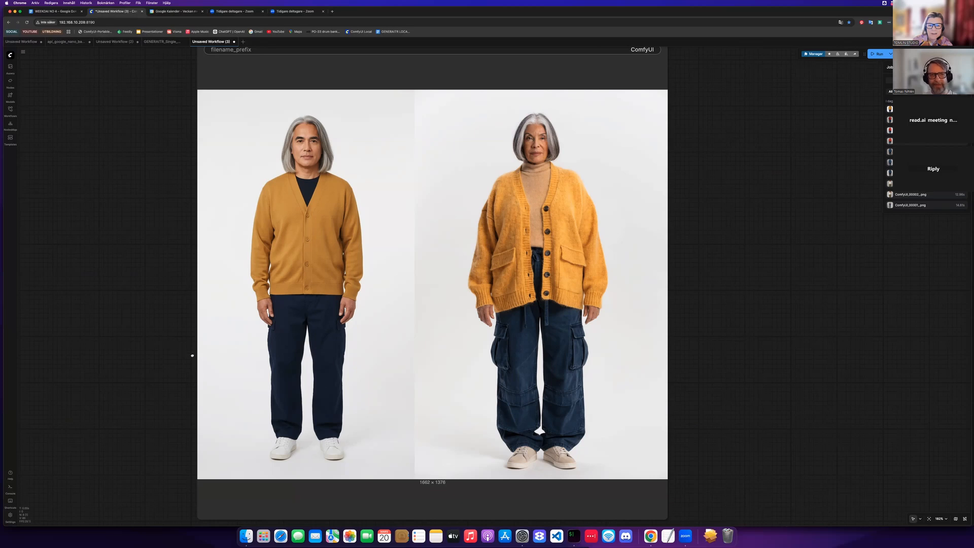
pyautogui.scroll(-3, 192, 356)
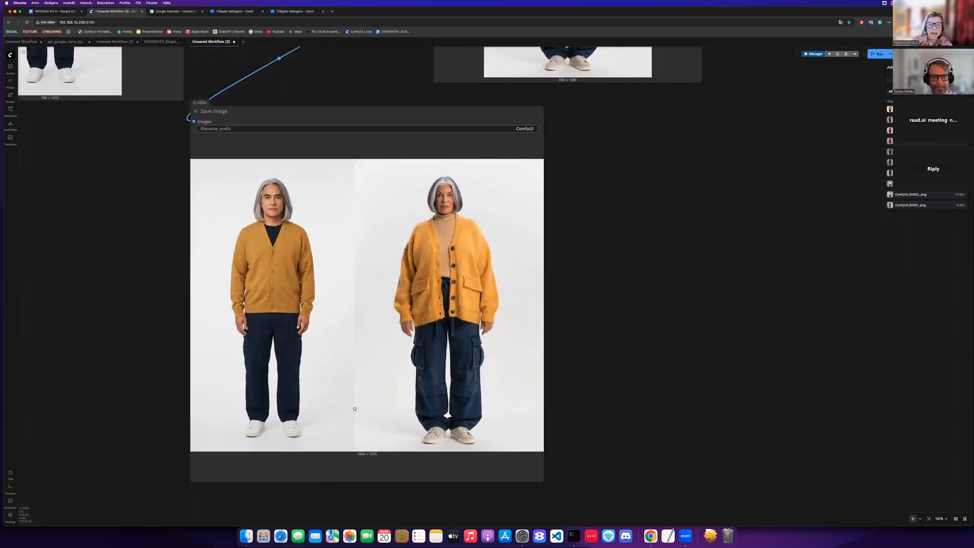
pyautogui.moveTo(355, 409); pyautogui.dragTo(388, 423)
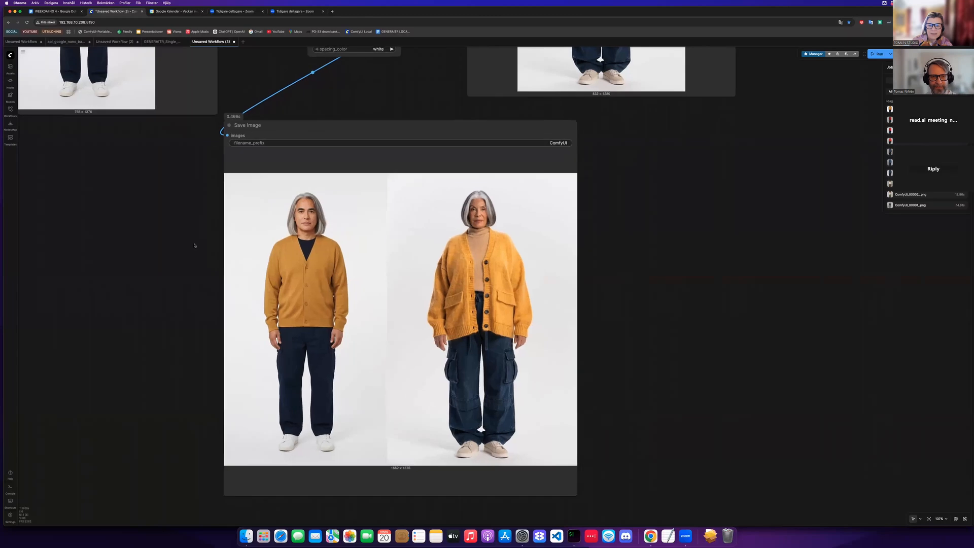
pyautogui.hscroll(-3, 221, 249)
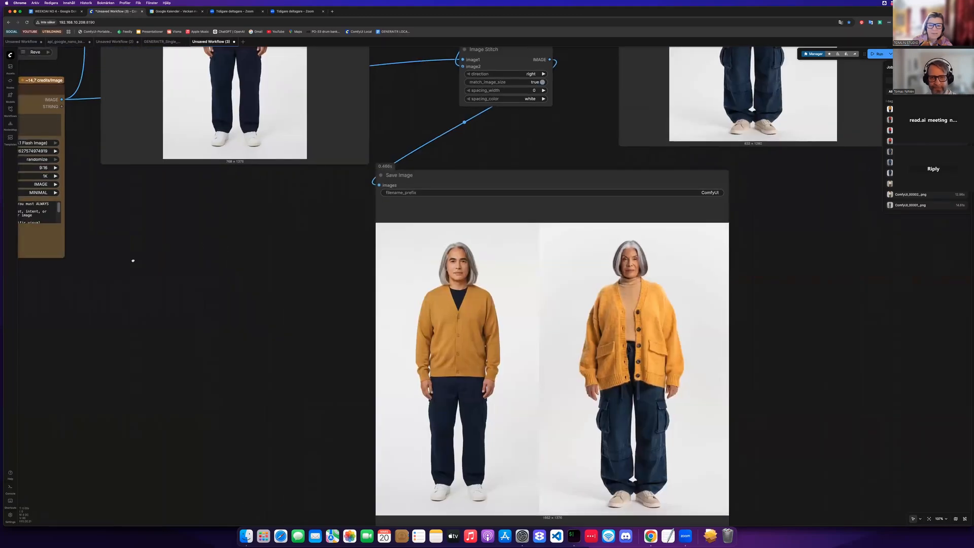
pyautogui.scroll(-1, 131, 260)
pyautogui.scroll(-3, 130, 259)
pyautogui.scroll(3, 120, 257)
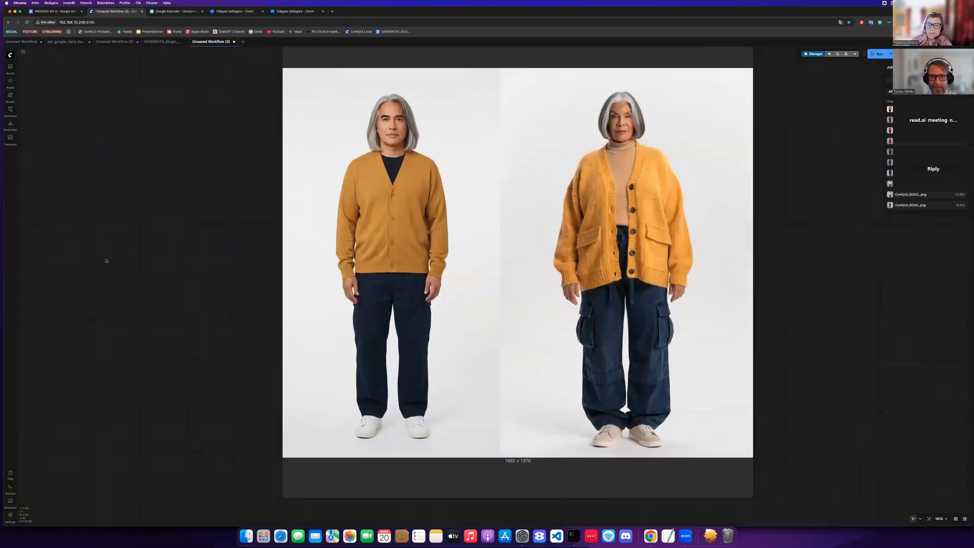
pyautogui.hscroll(3, 101, 251)
pyautogui.hscroll(2, 97, 238)
pyautogui.scroll(1, 101, 231)
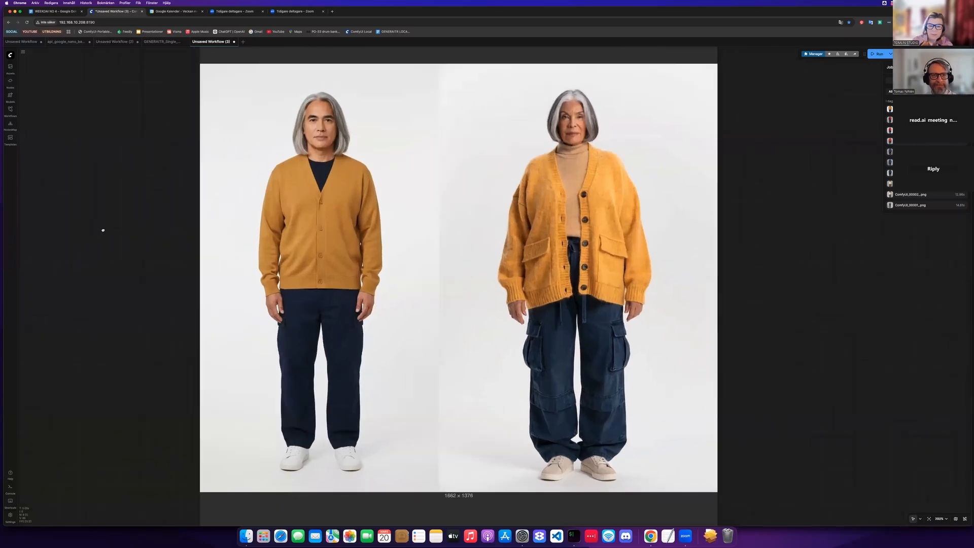
pyautogui.hscroll(1, 103, 230)
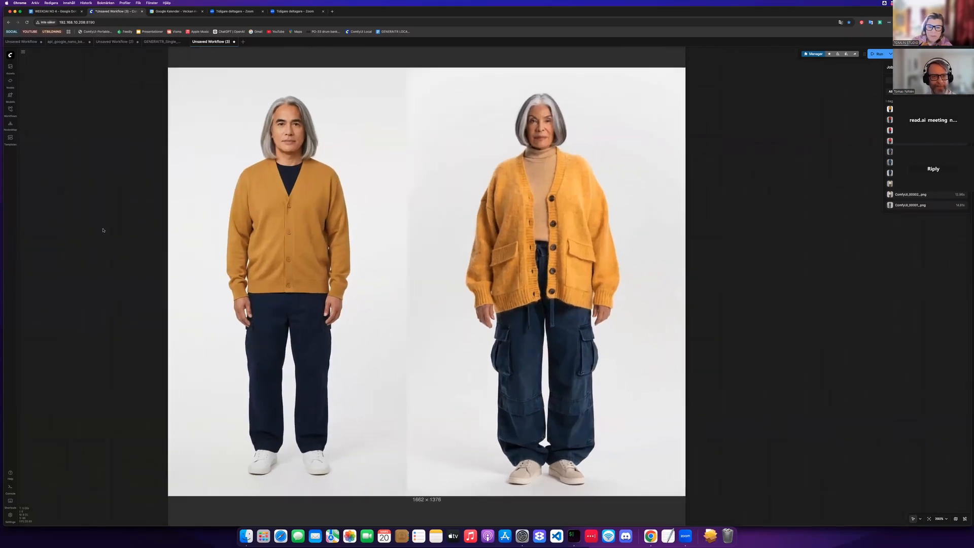
pyautogui.scroll(-1, 103, 229)
pyautogui.hscroll(-1, 101, 230)
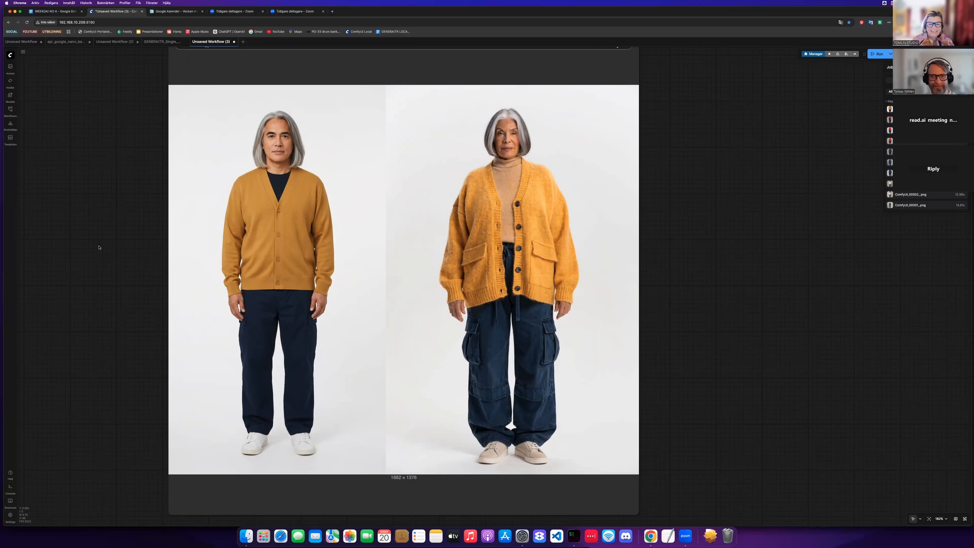
pyautogui.scroll(-1, 99, 247)
pyautogui.scroll(-1, 99, 247)
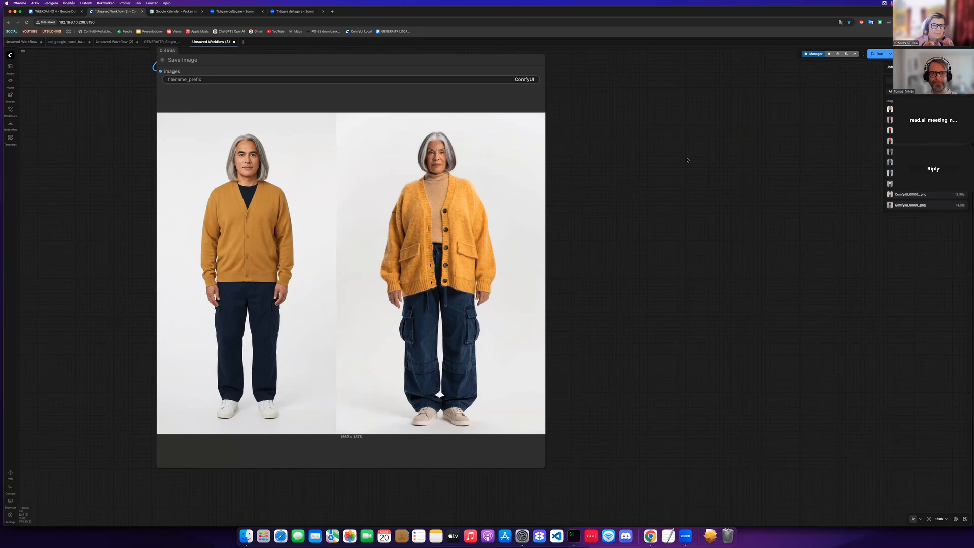
pyautogui.moveTo(752, 143); pyautogui.dragTo(832, 149)
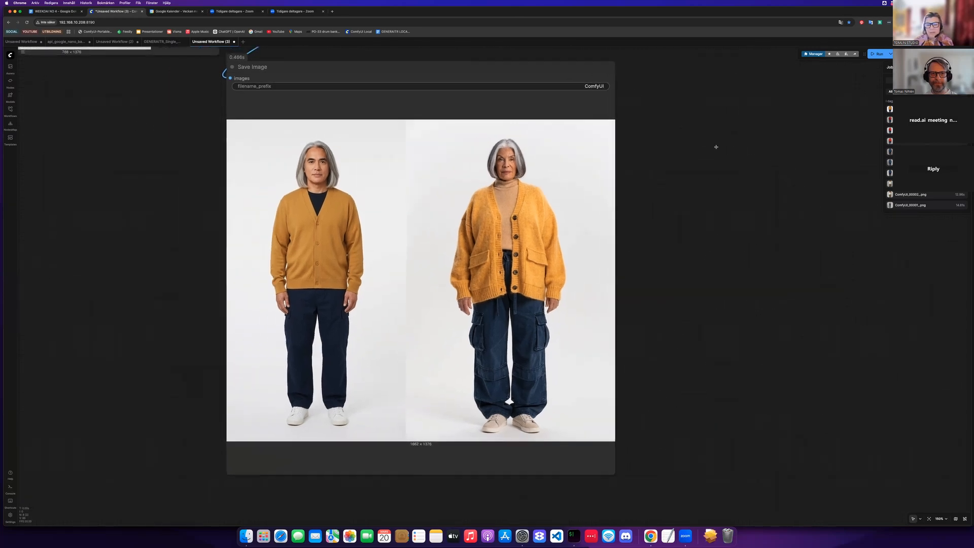
pyautogui.scroll(2, 691, 150)
pyautogui.scroll(2, 663, 197)
pyautogui.moveTo(663, 198); pyautogui.dragTo(763, 179)
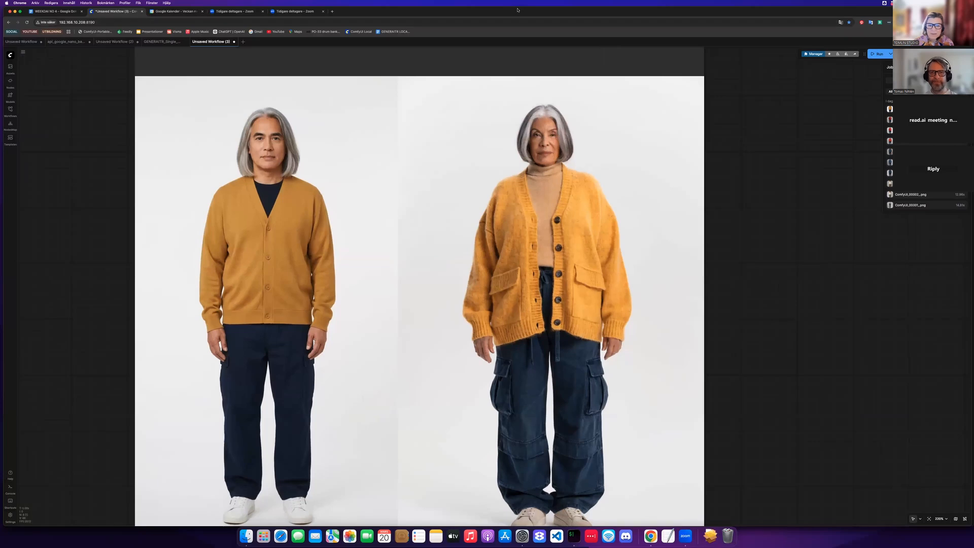